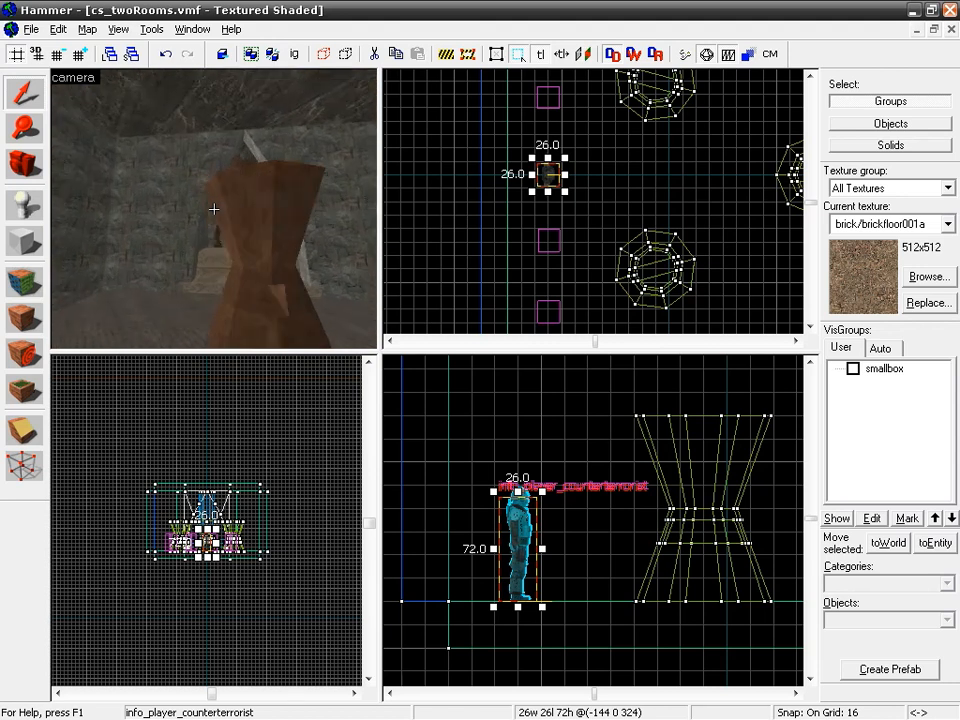
key("w")
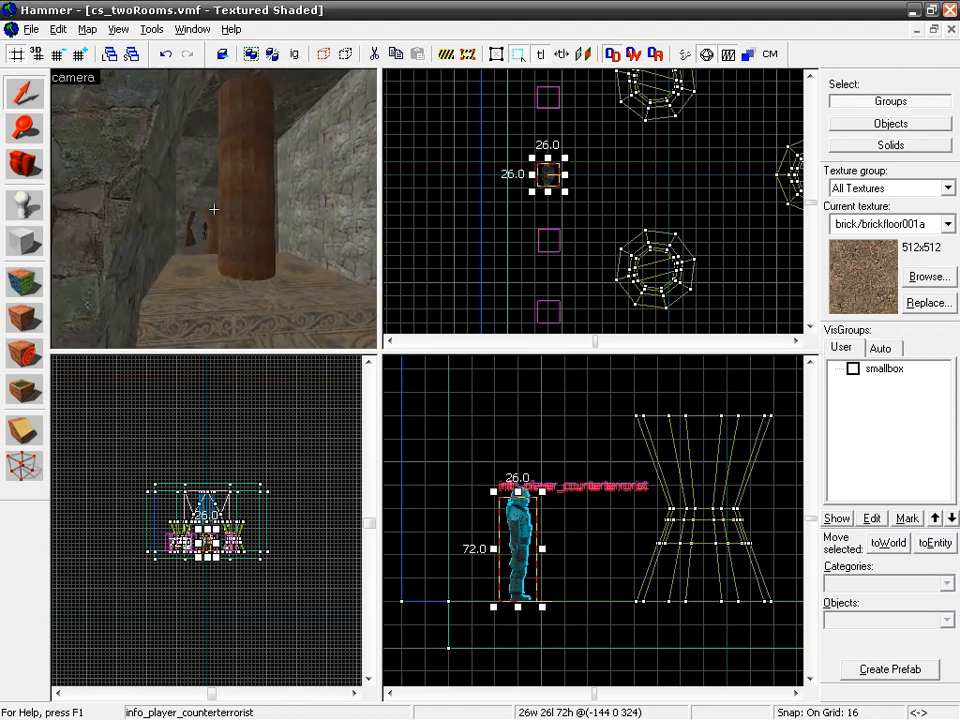
key("w")
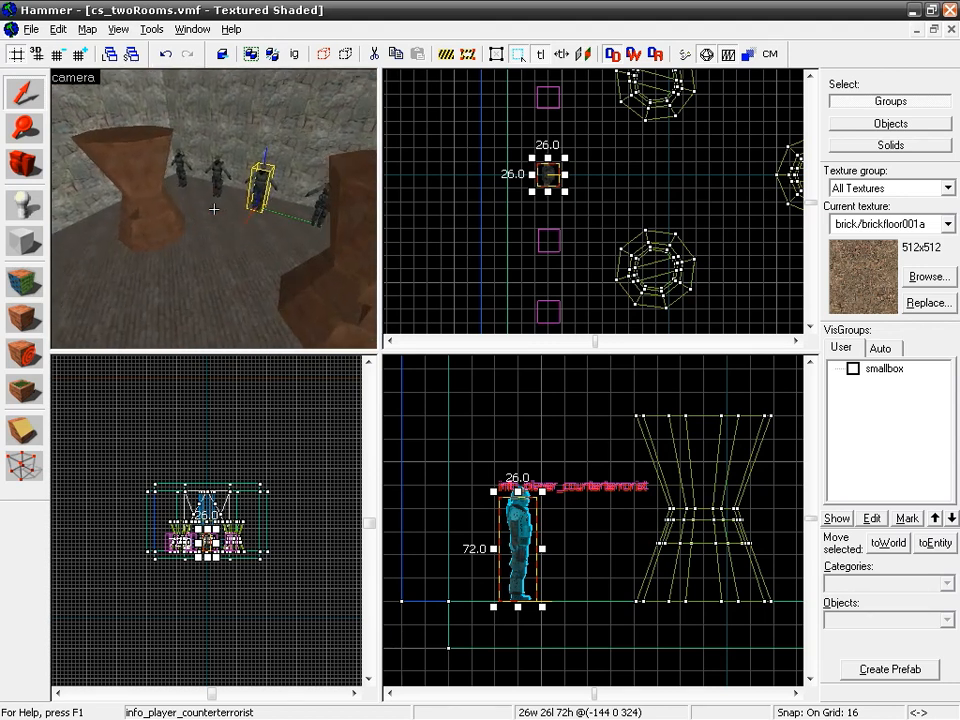
key("w")
key("w")
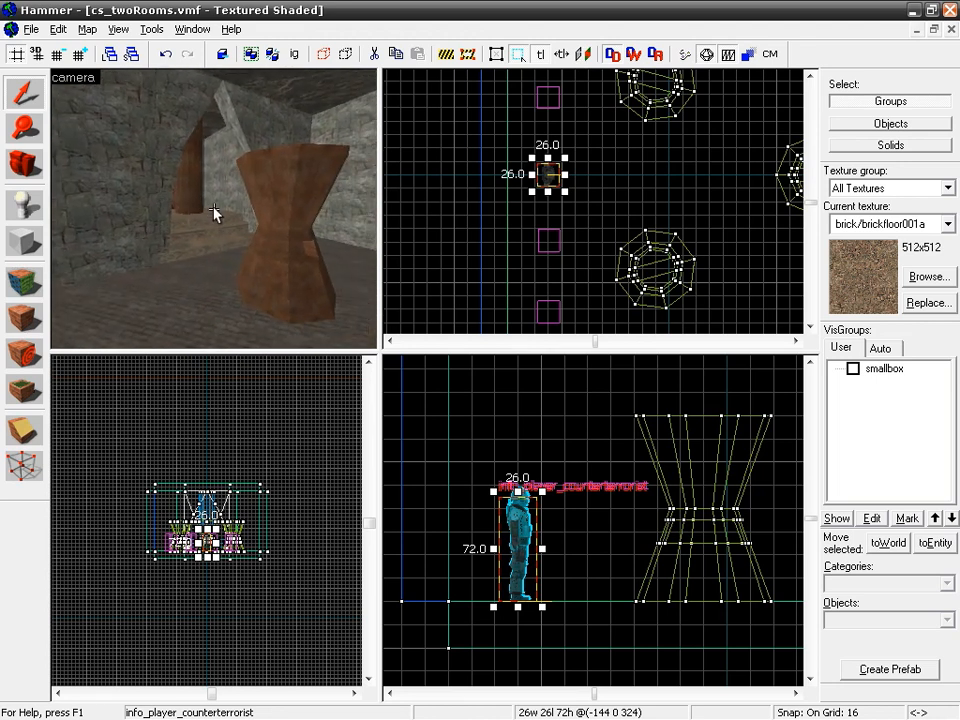
Step: Activate the Entity tool and choose light as the object to place
left_click(25, 205)
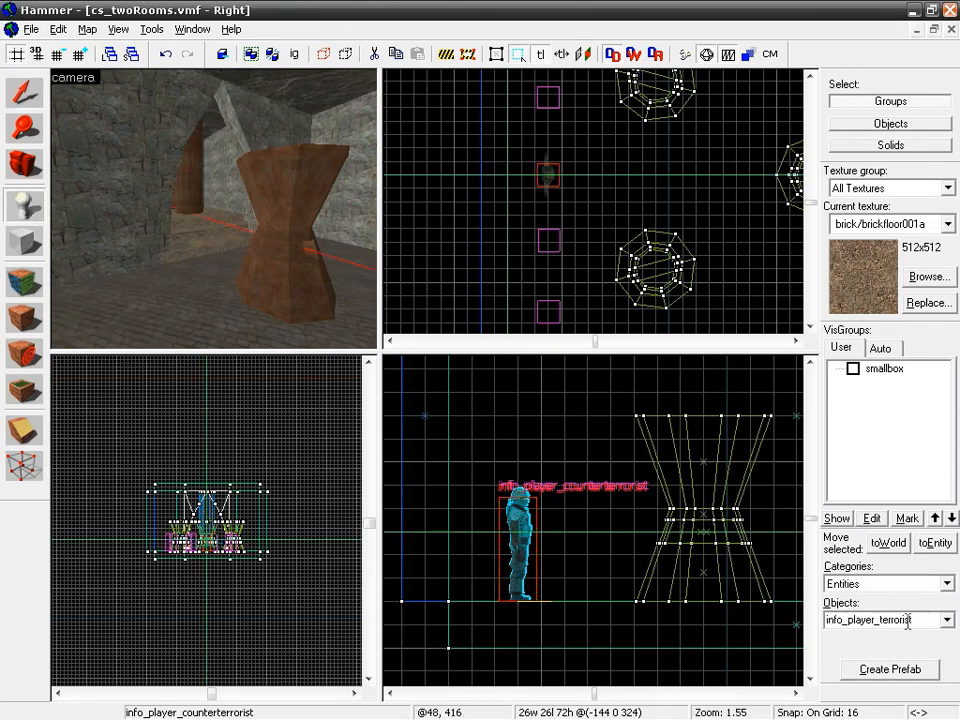
left_click(947, 620)
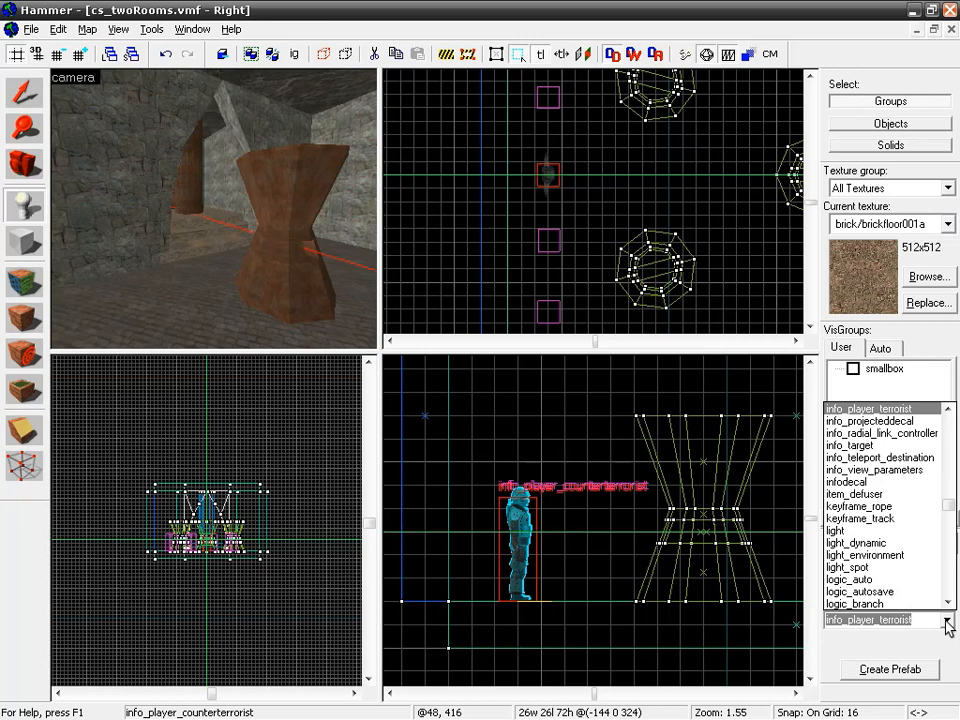
type("light")
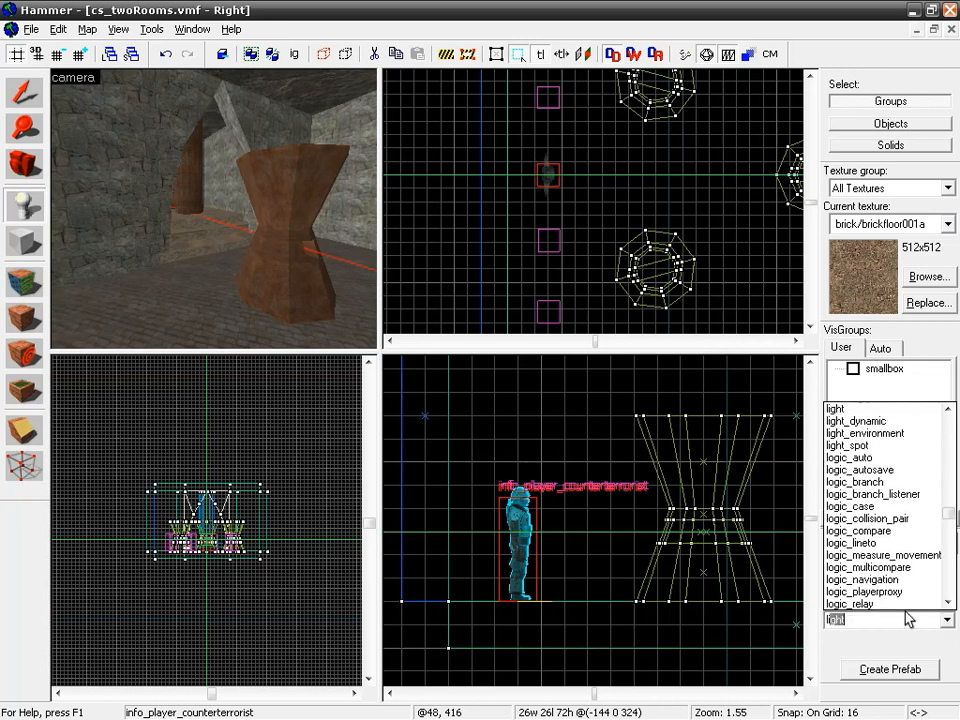
left_click(859, 622)
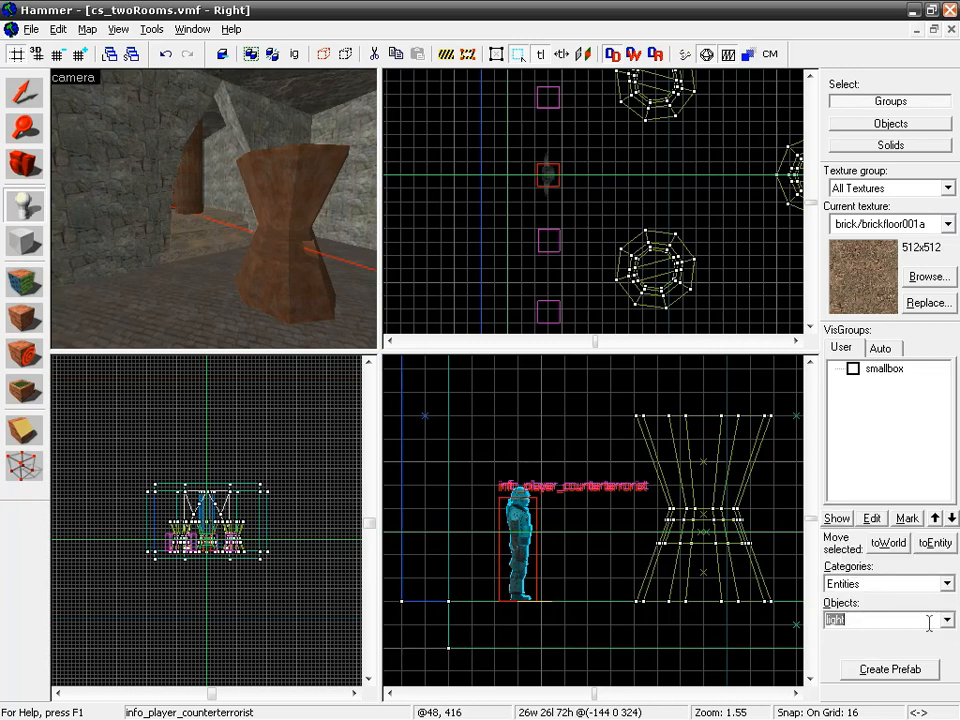
Step: Look through the available light entity types, ending with light as the object to place
left_click(943, 621)
mouse_move(953, 514)
left_mouse_down()
mouse_move(946, 430)
mouse_move(947, 518)
left_mouse_up()
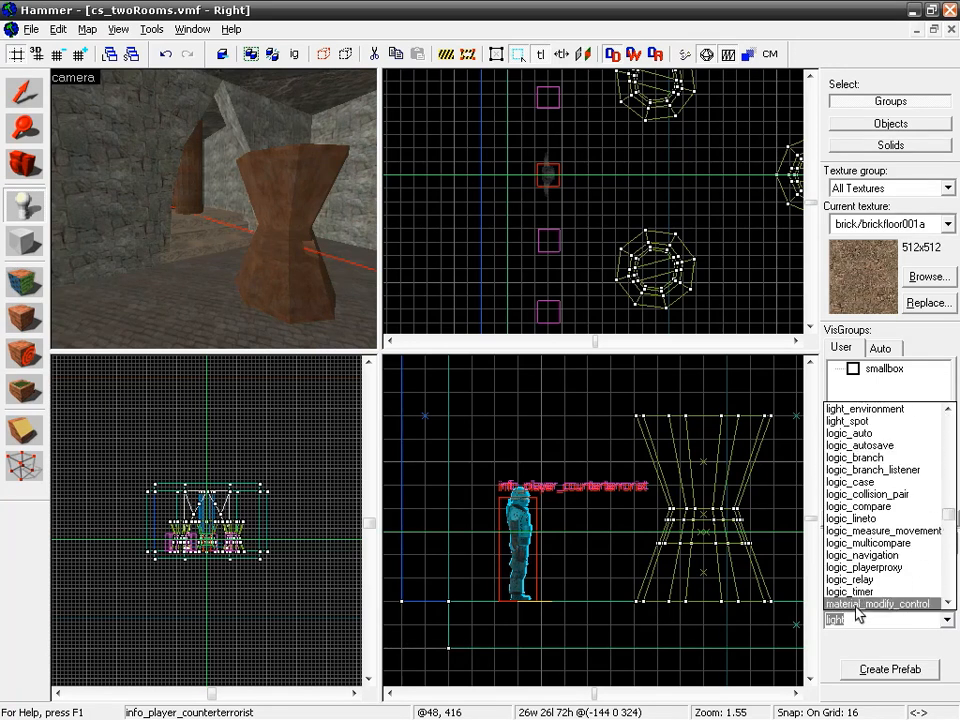
left_click(862, 622)
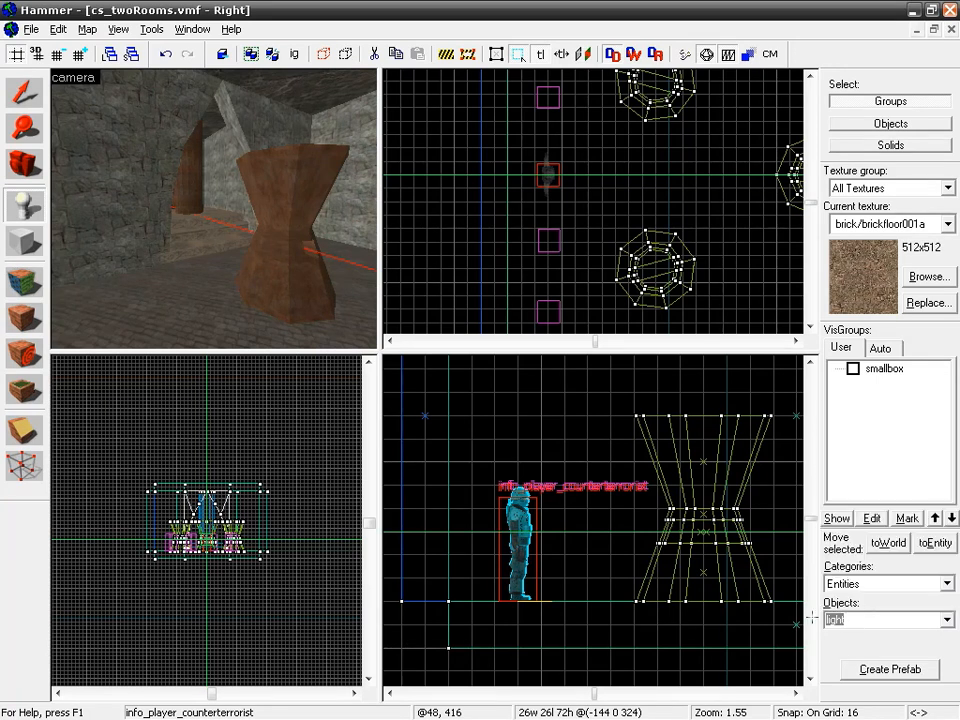
type("light")
key("BackSpace")
key("BackSpace")
key("BackSpace")
key("BackSpace")
key("BackSpace")
type("light_dynamic")
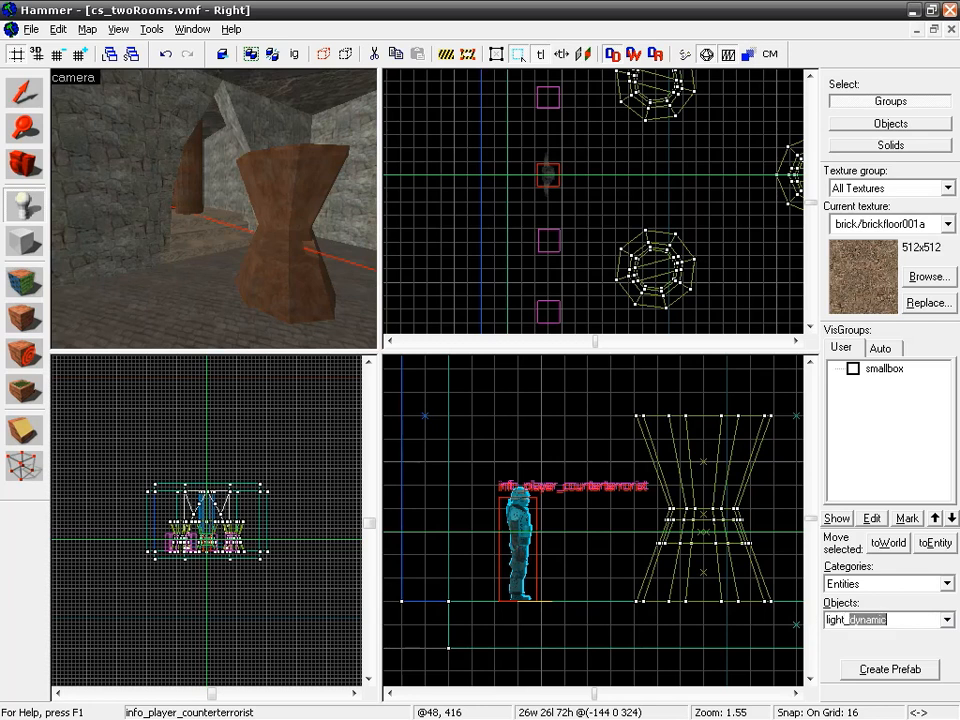
left_click(946, 619)
left_click(948, 410)
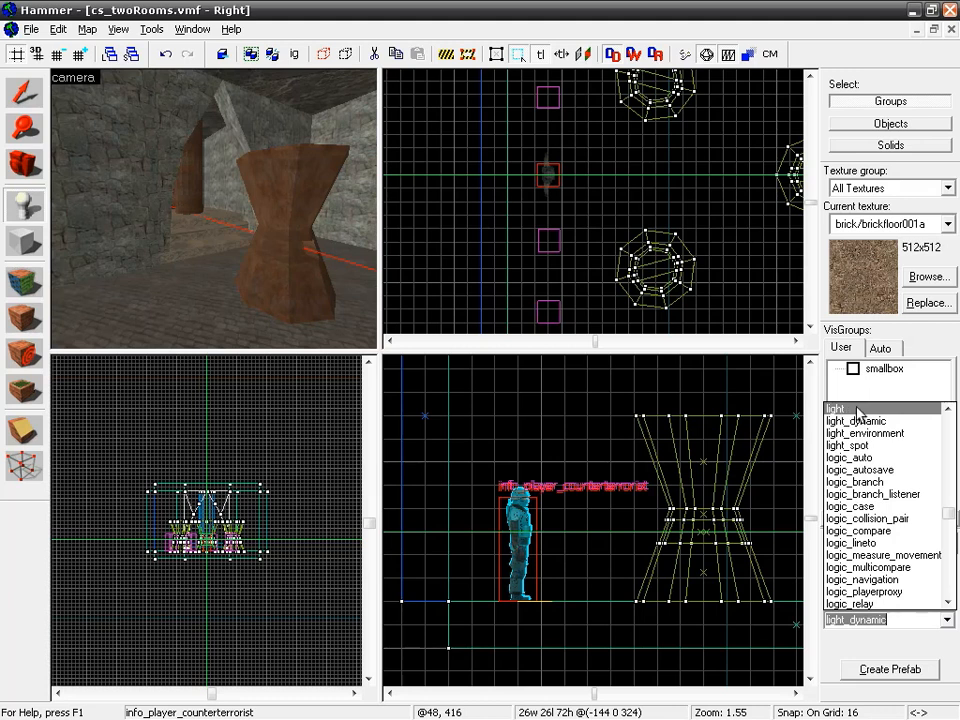
left_click(845, 410)
Step: Place a light entity on the stone wall above and behind the row of counter-terrorist player spawns
key("z")
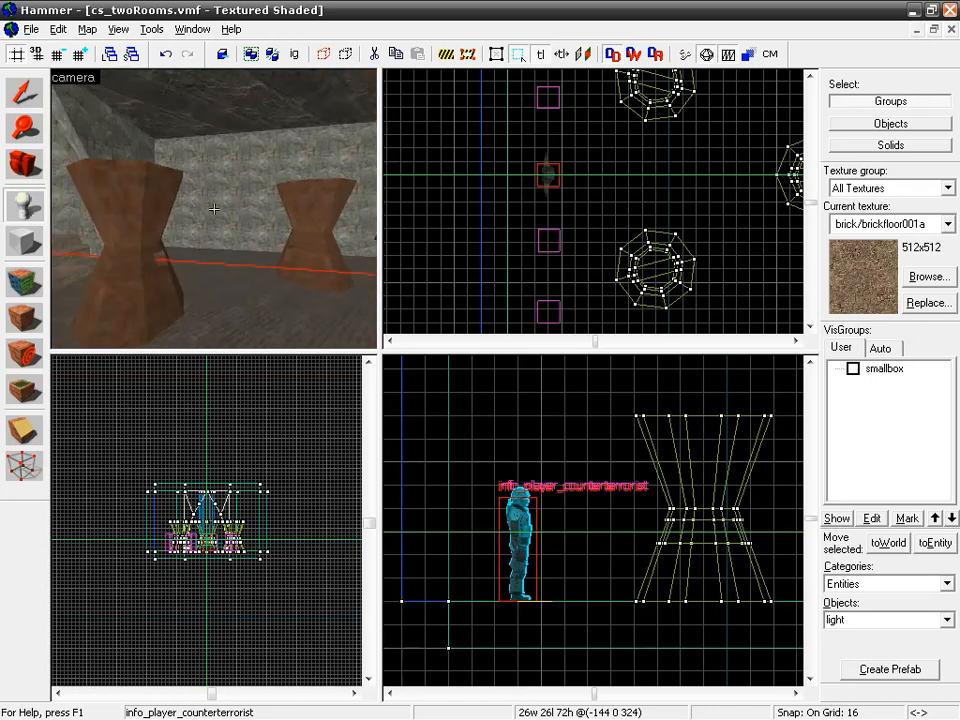
key("w")
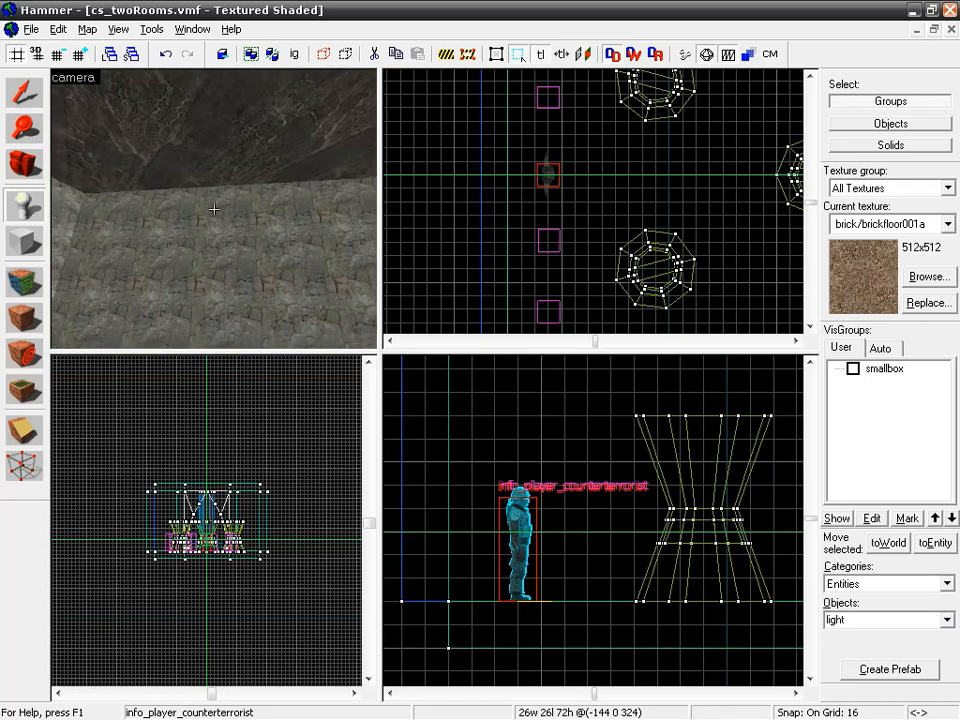
key("z")
left_click(219, 180)
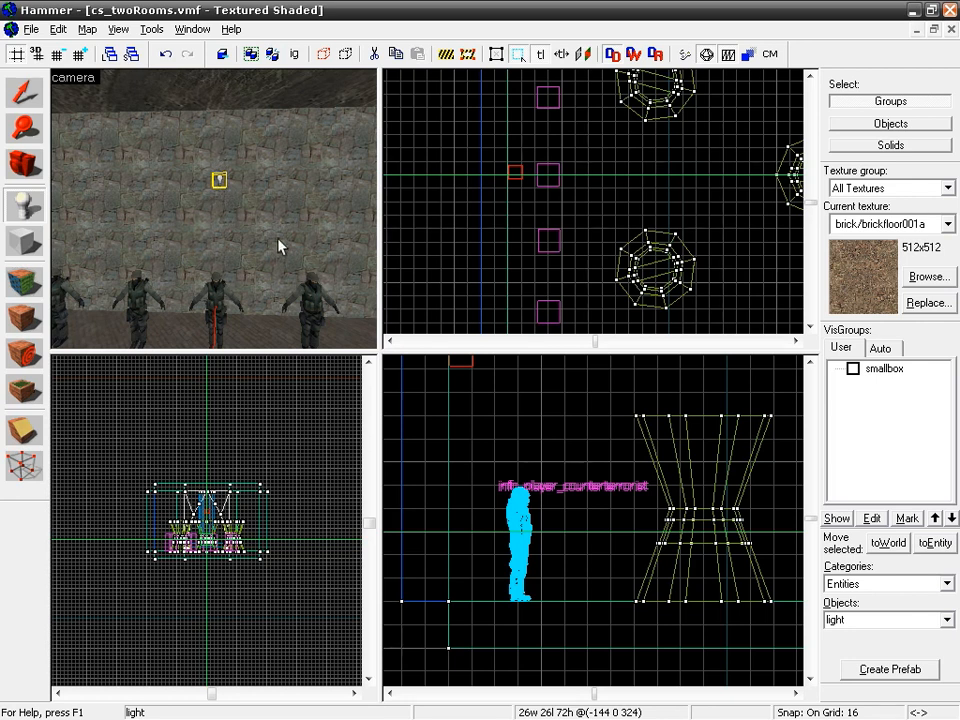
Step: Select the newly placed light entity on the wall behind the player spawns
scroll(226, 179, "up", 2)
scroll(232, 171, "down", 1)
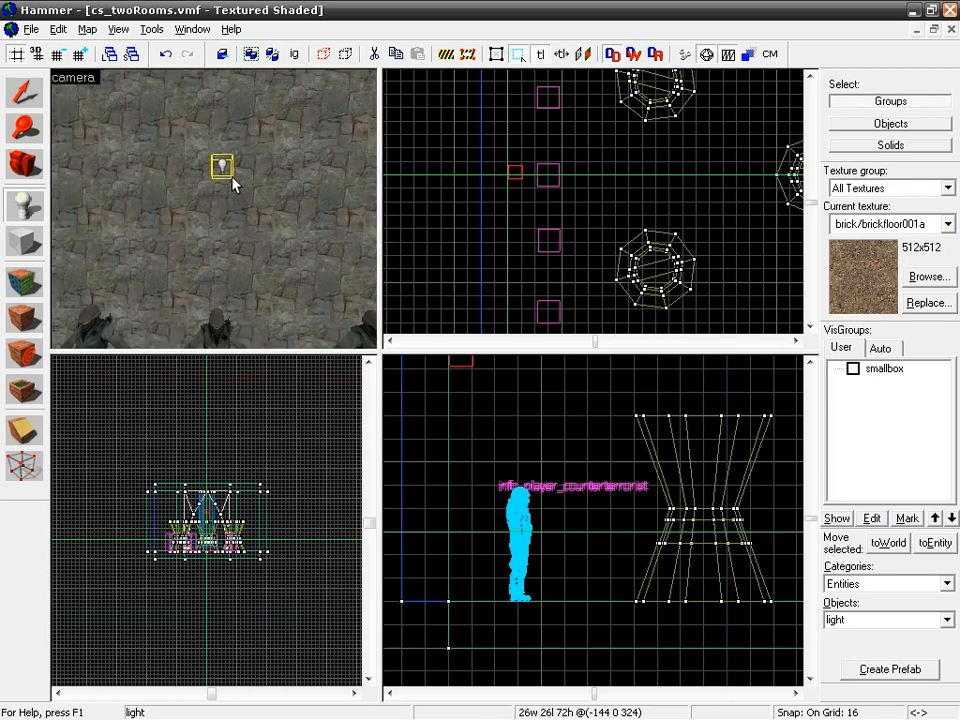
scroll(581, 210, "down", 2)
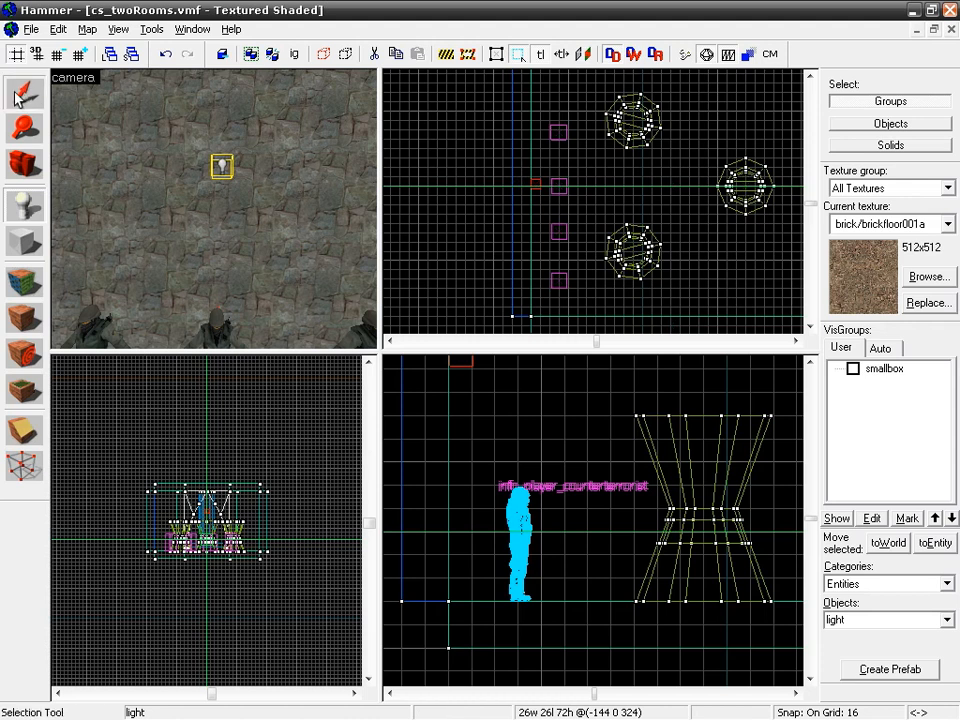
left_click(222, 166)
middle_click_drag(475, 393, 495, 543)
scroll(203, 509, "up", 1)
scroll(205, 505, "up", 8)
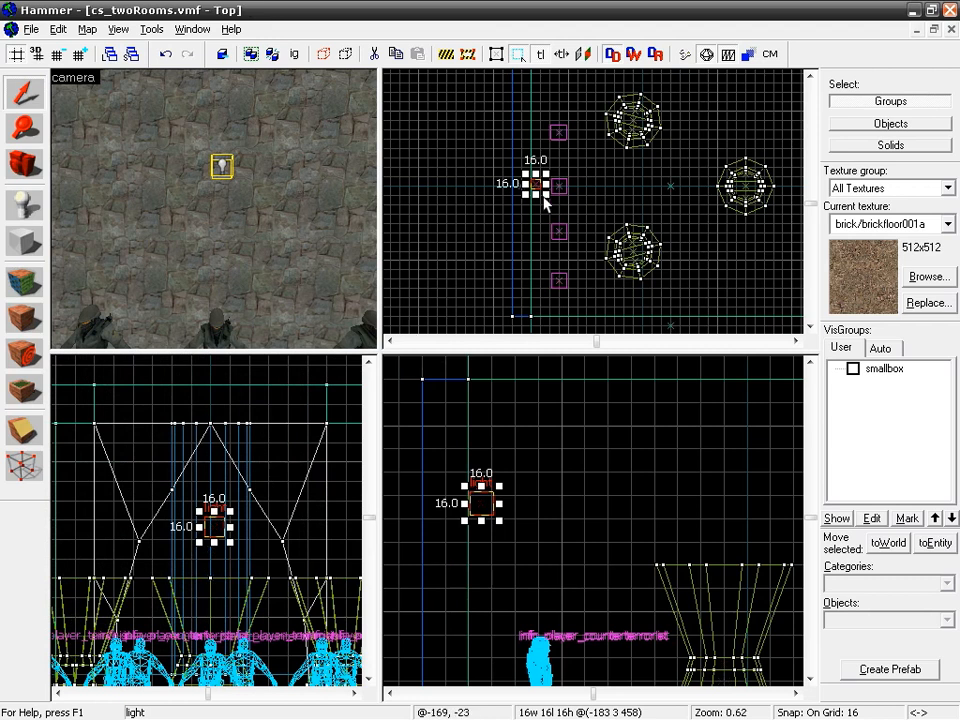
Step: Open the light entity's object properties, set its name to light and apply the change
double_click(544, 198)
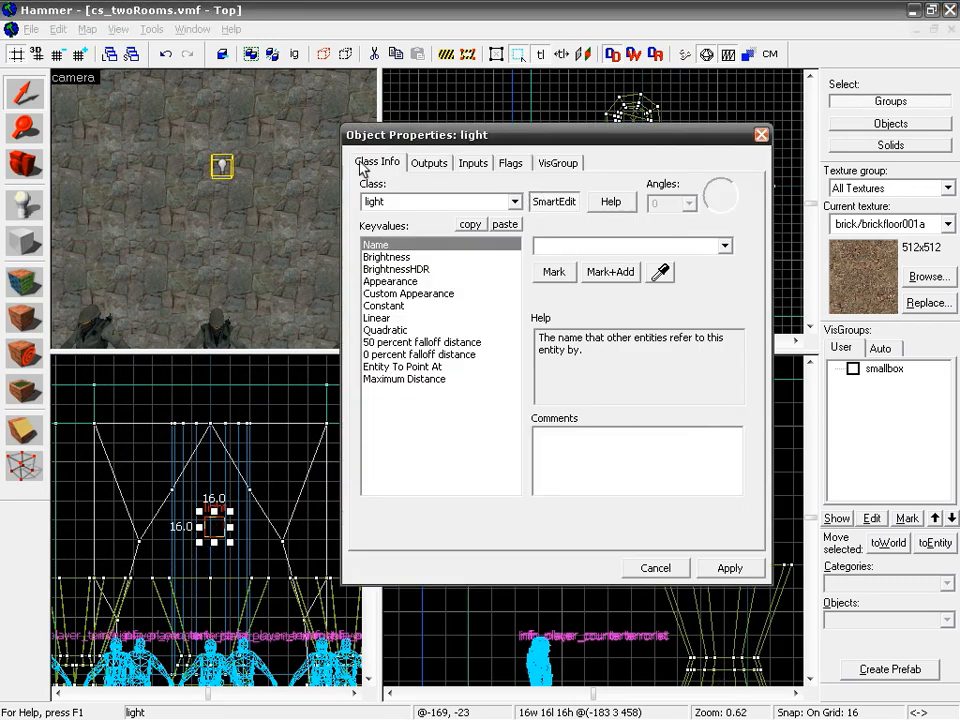
left_click(286, 136)
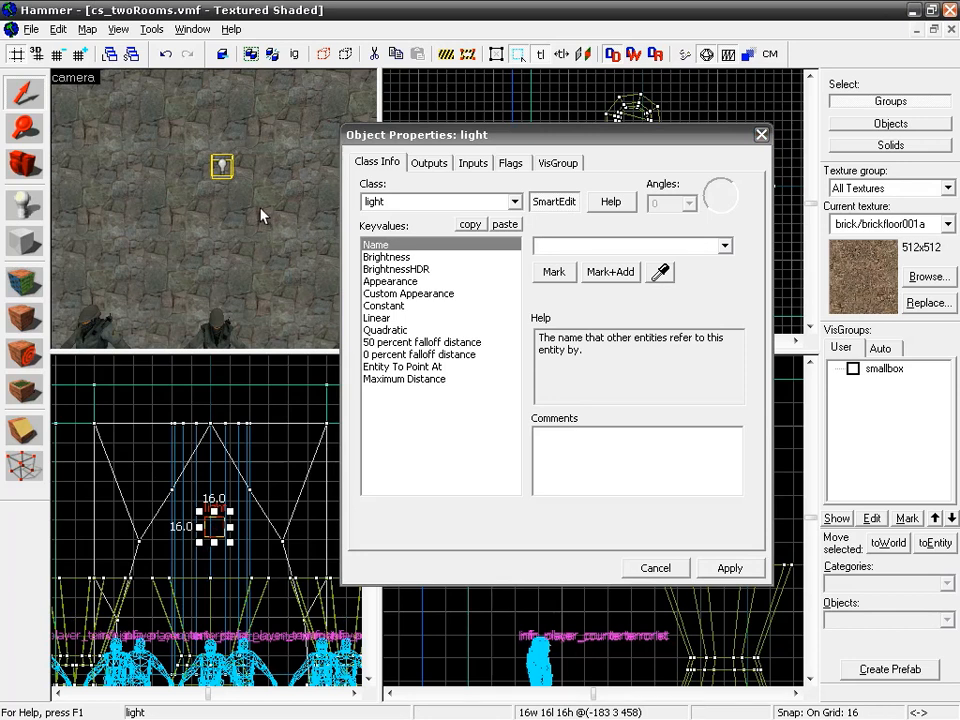
left_click(562, 247)
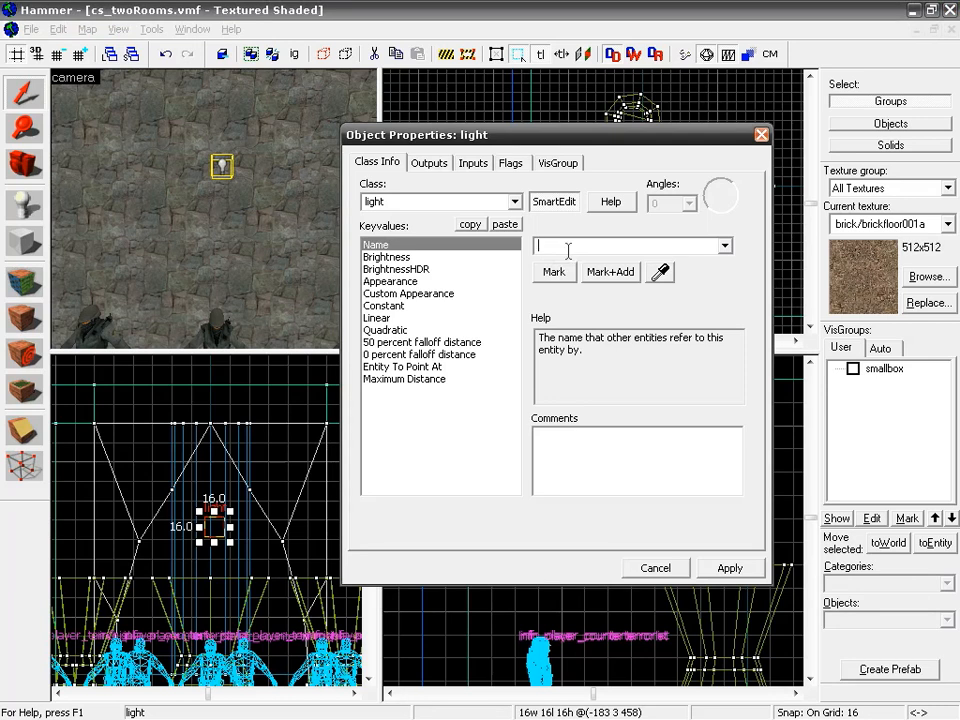
left_click(718, 568)
Step: Set the light's Brightness colour to a pale orange with RGB 255 226 213 and apply it
left_click(433, 257)
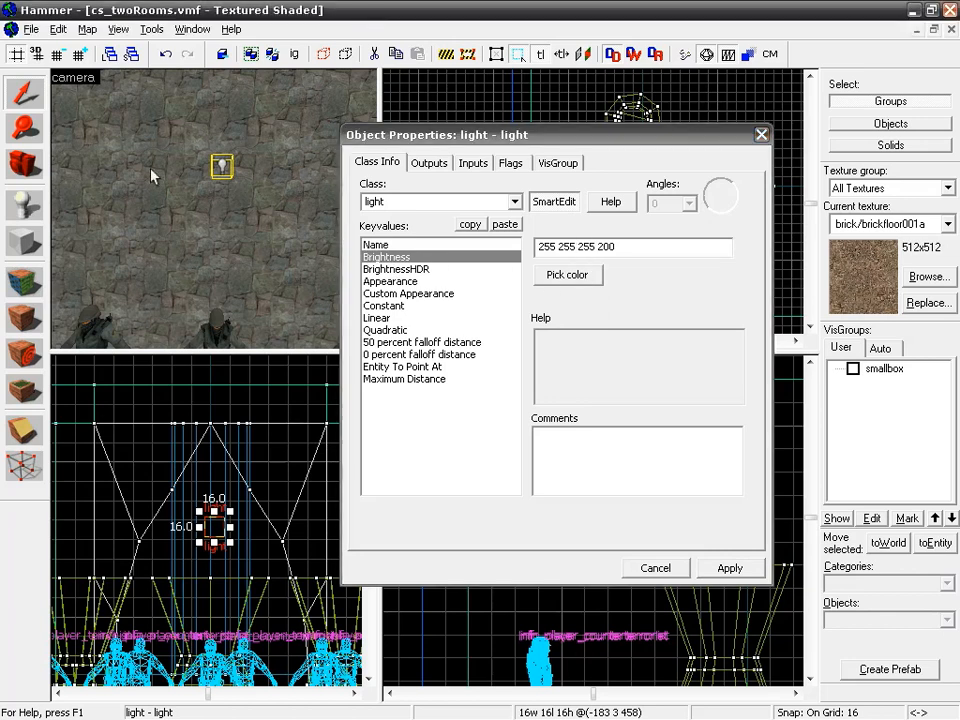
left_click(570, 277)
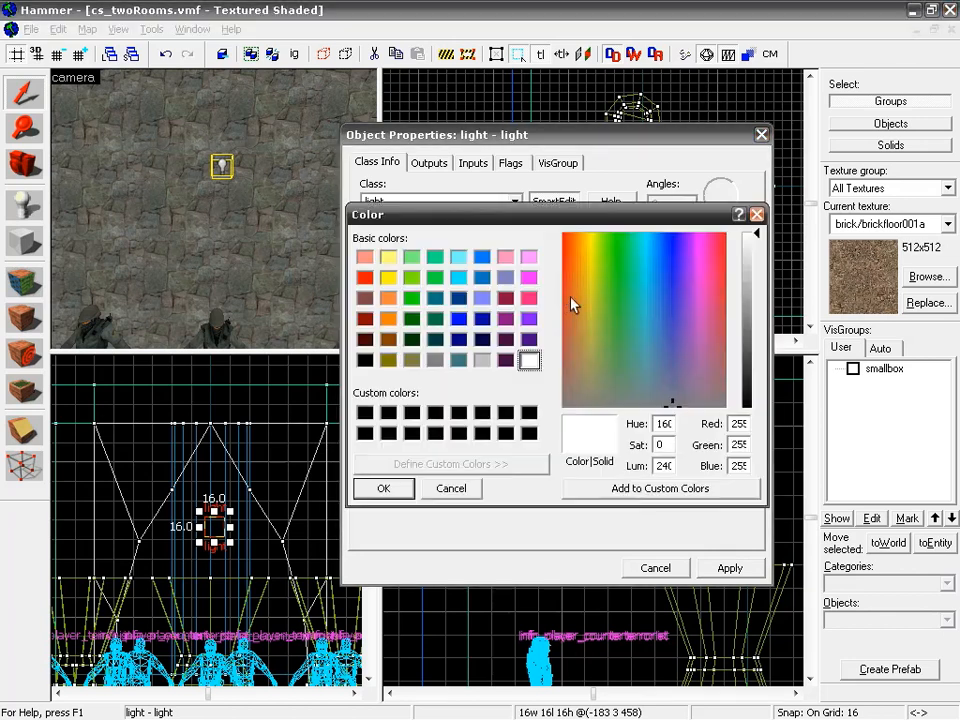
left_click(388, 298)
left_click_drag(761, 314, 756, 254)
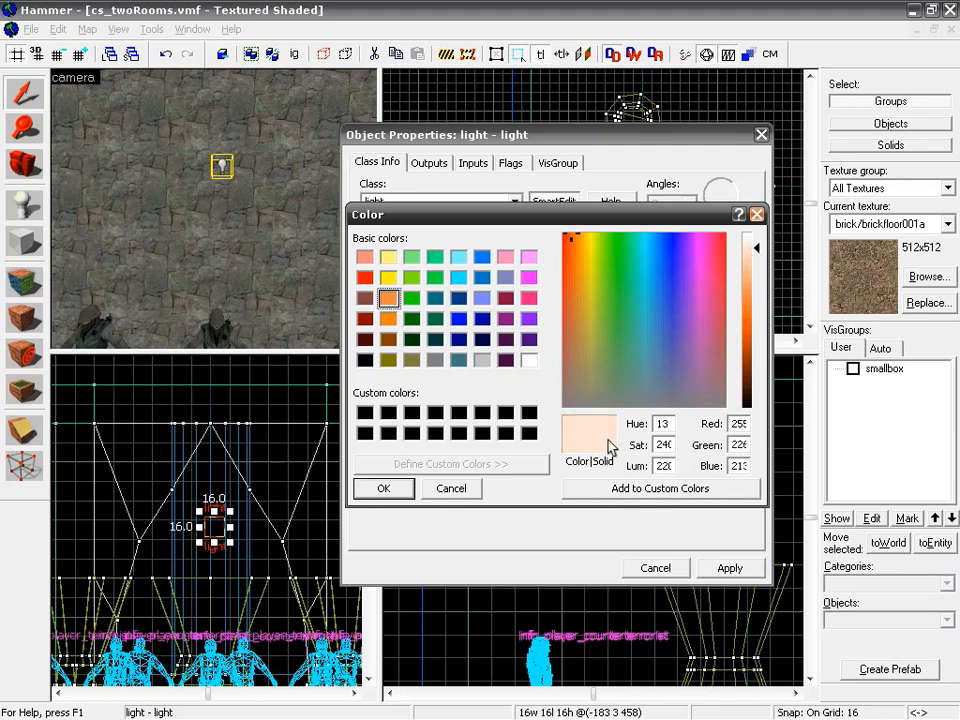
left_click(384, 488)
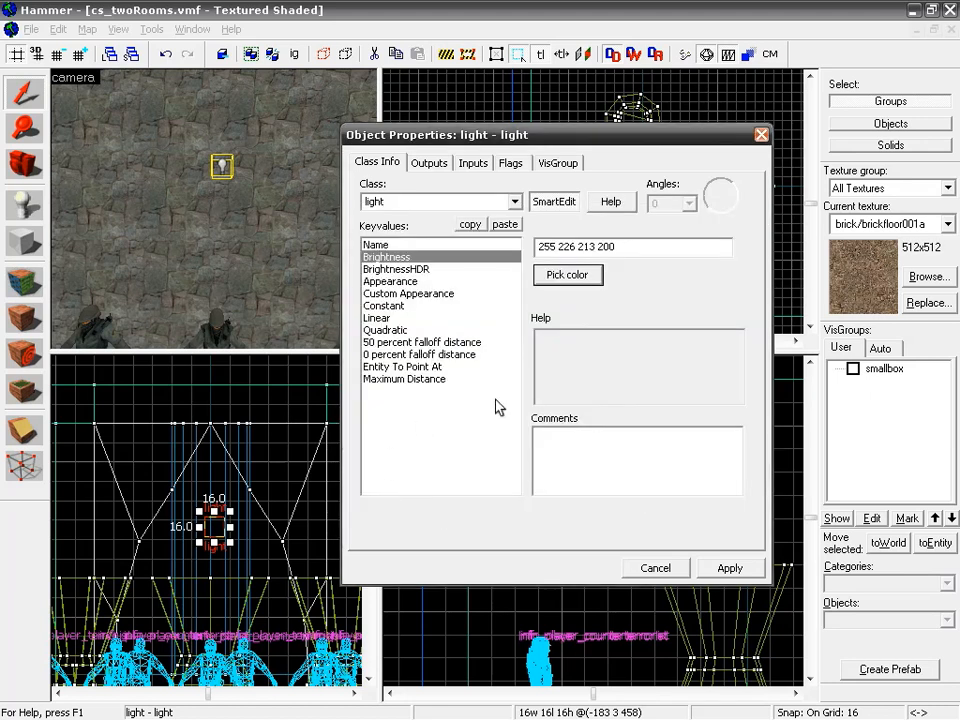
left_click(733, 570)
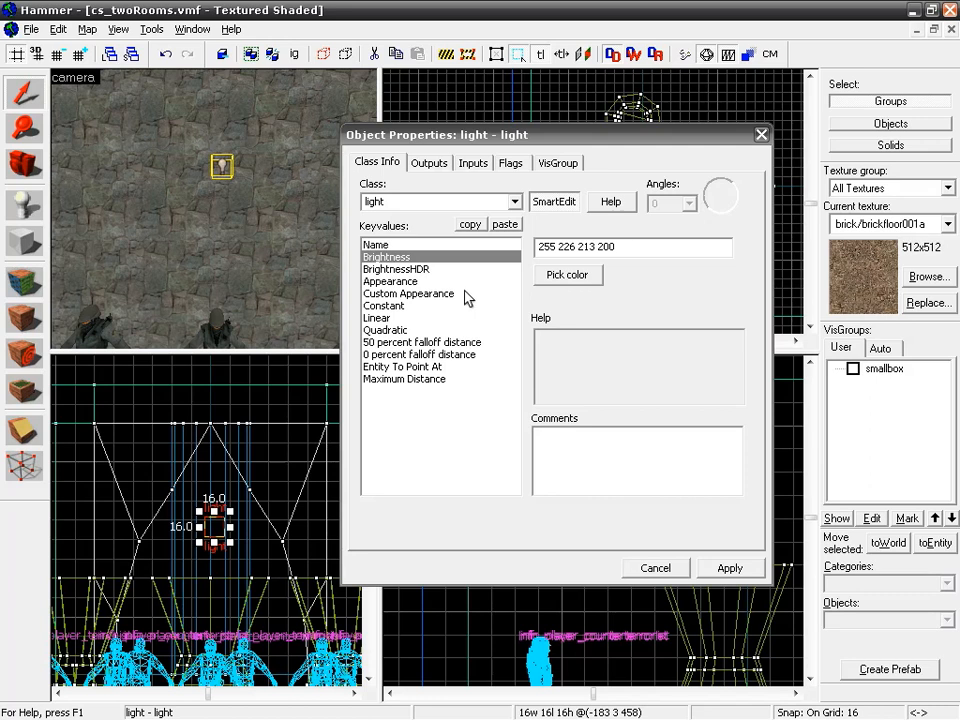
Step: Examine the light's BrightnessHDR, Appearance options, Custom Appearance, Constant and Linear properties
left_click(419, 271)
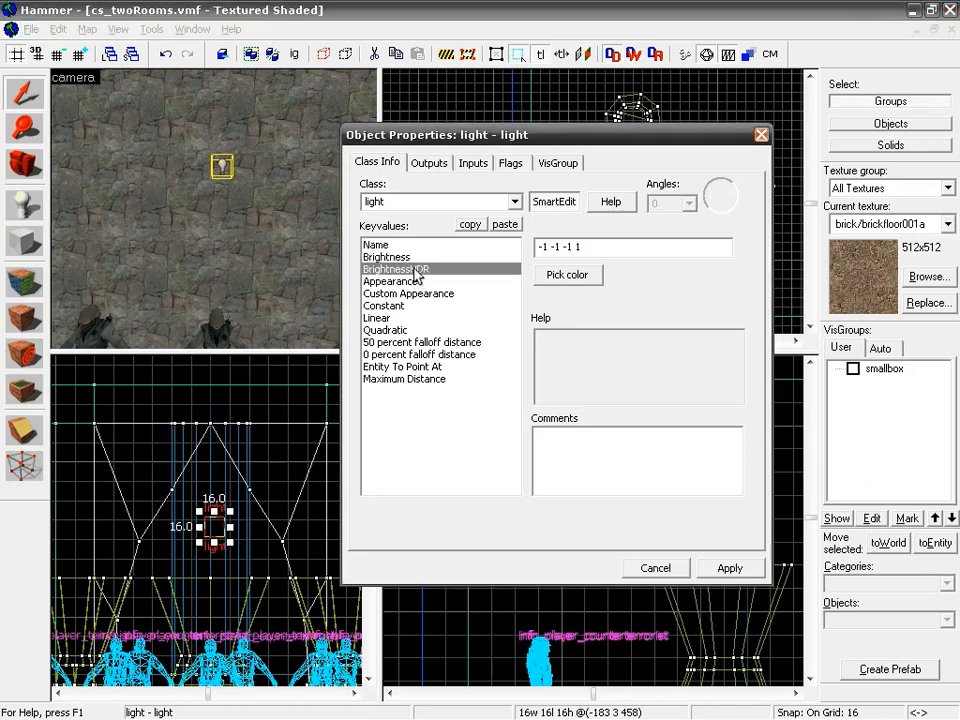
left_click(387, 259)
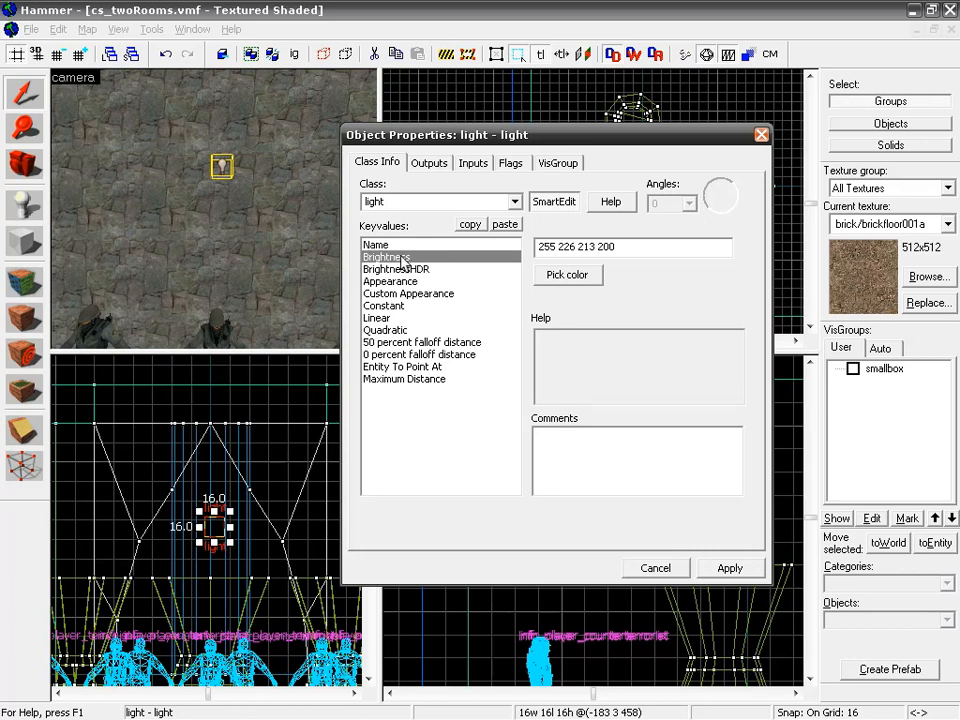
left_click(395, 282)
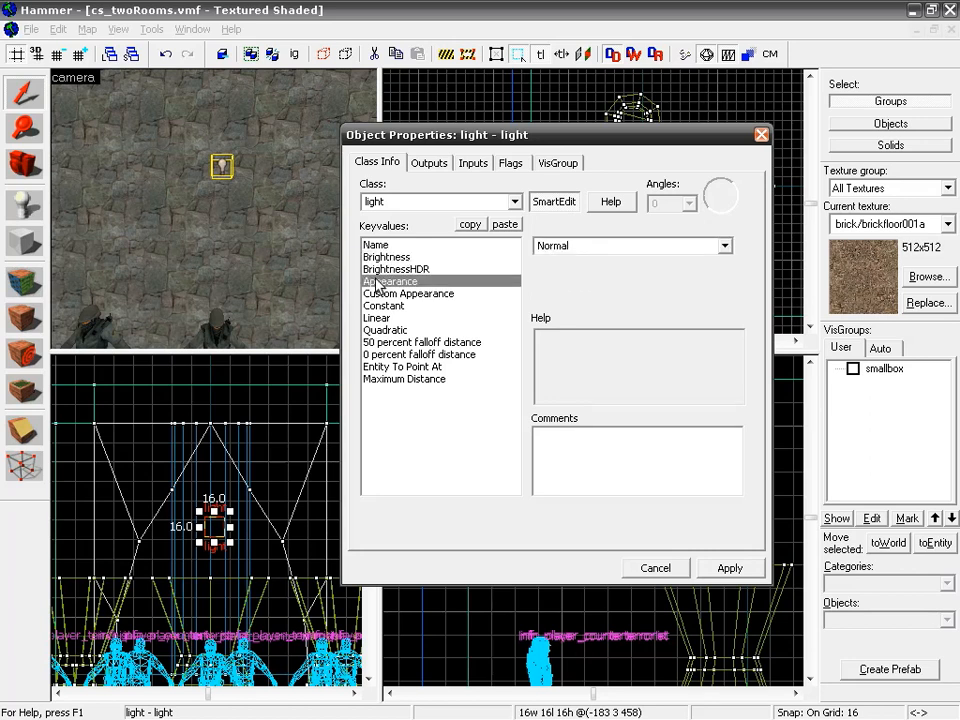
left_click(726, 246)
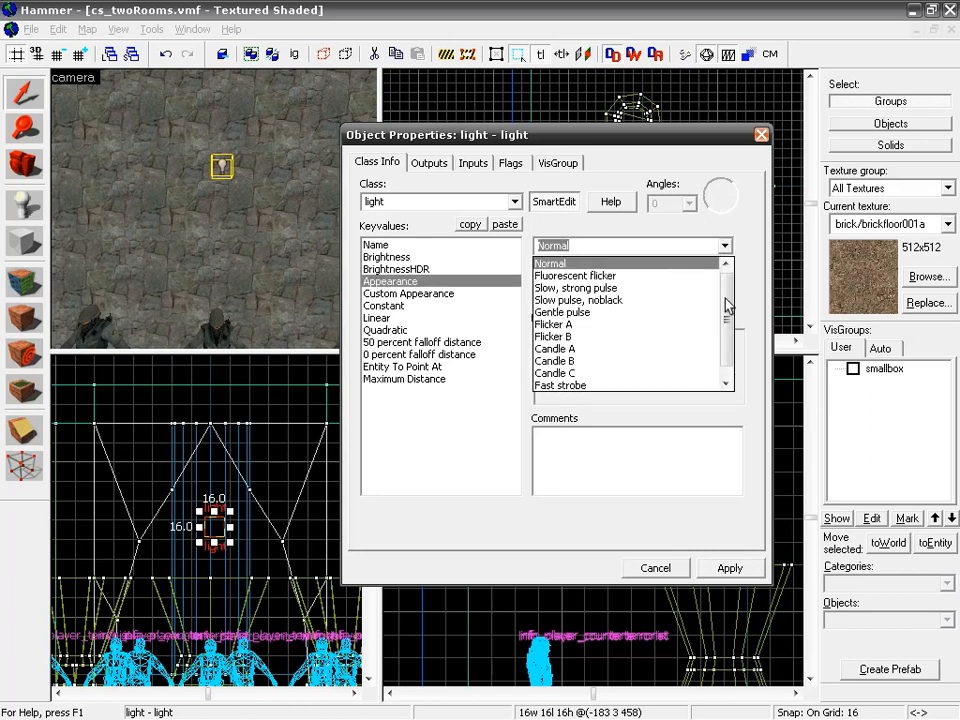
scroll(733, 316, "down", 1)
scroll(722, 318, "up", 1)
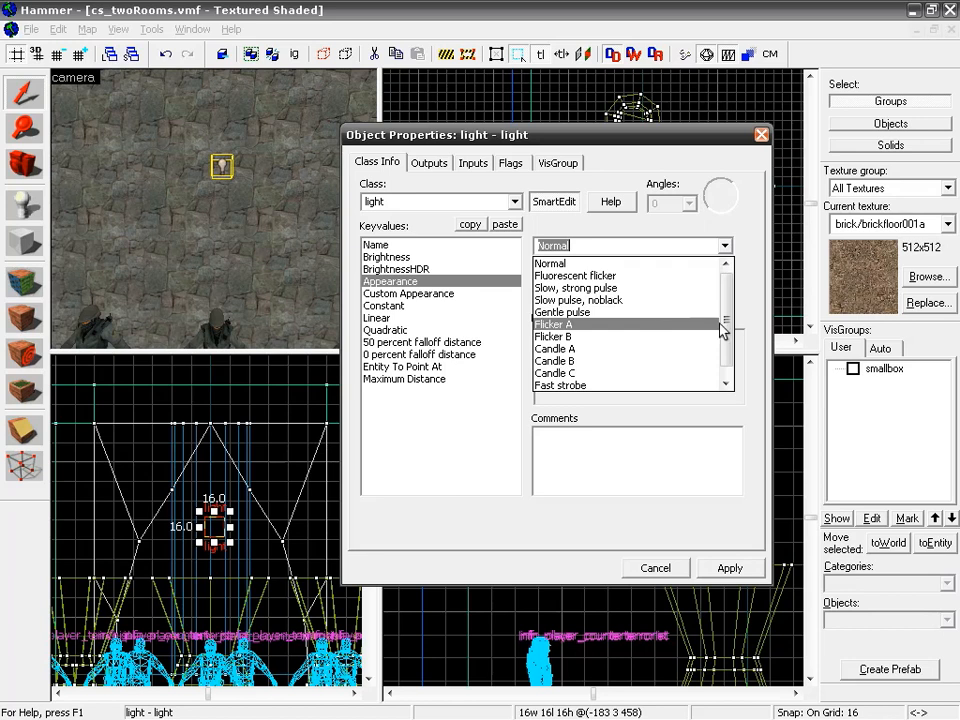
left_click(380, 283)
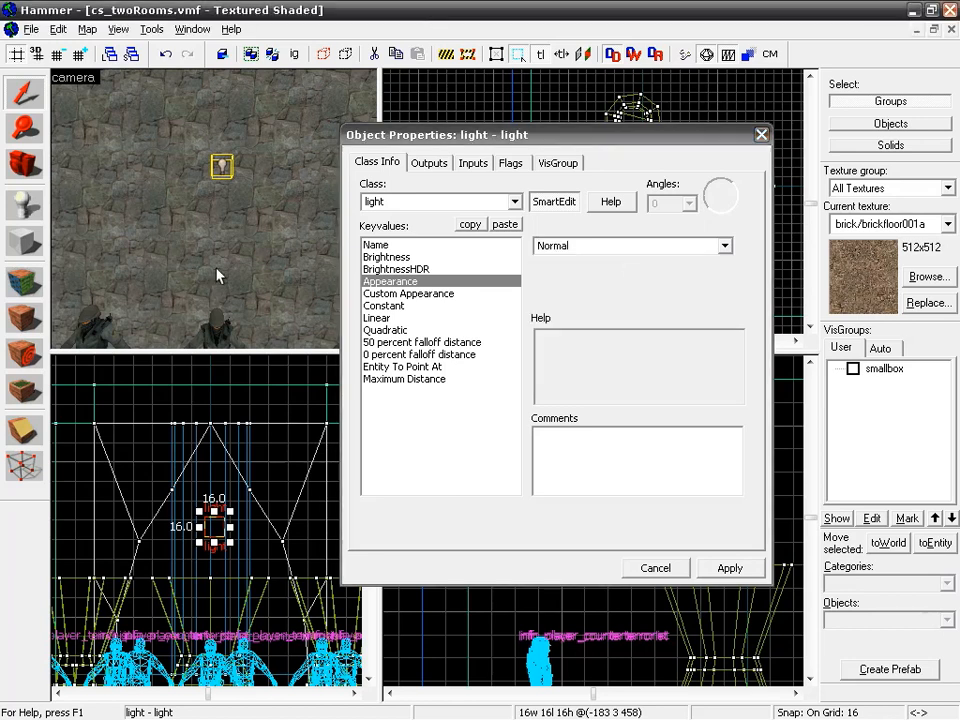
left_click(432, 294)
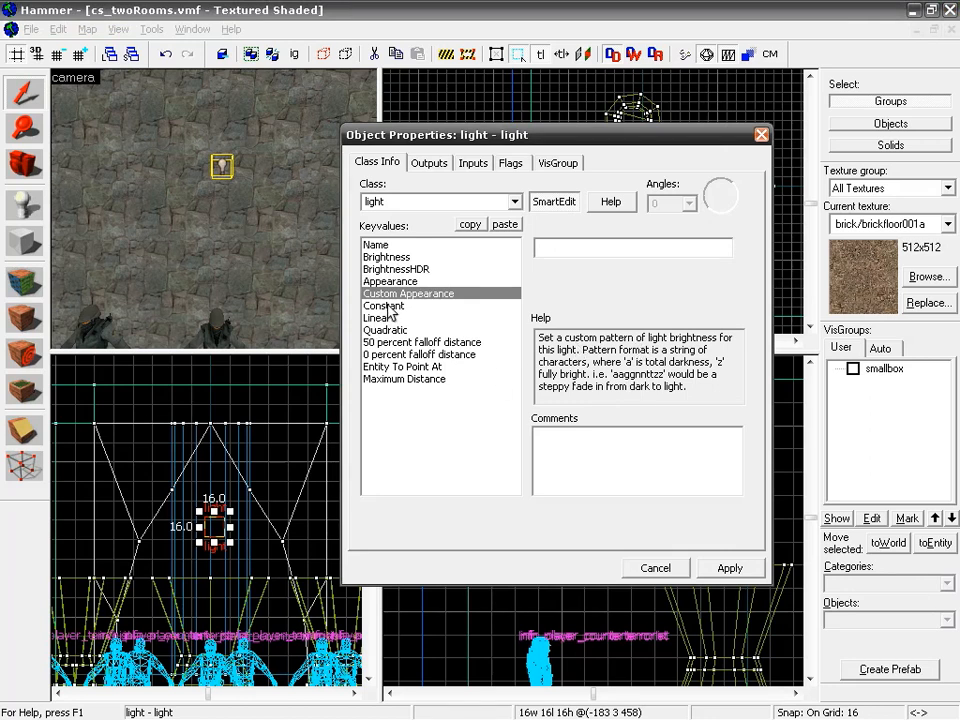
left_click(390, 307)
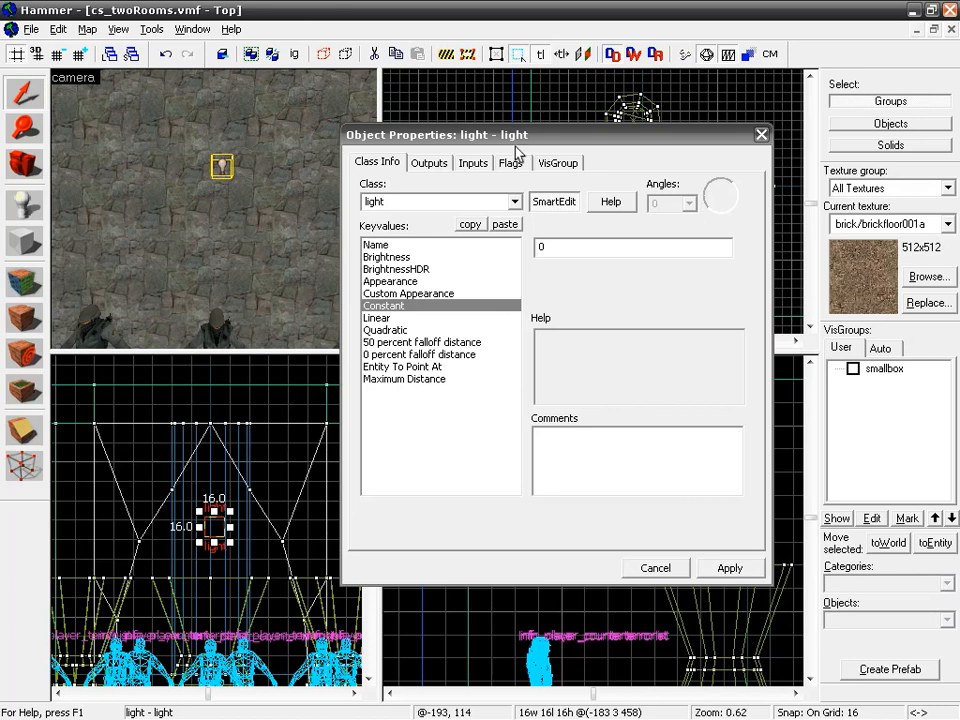
left_click(551, 252)
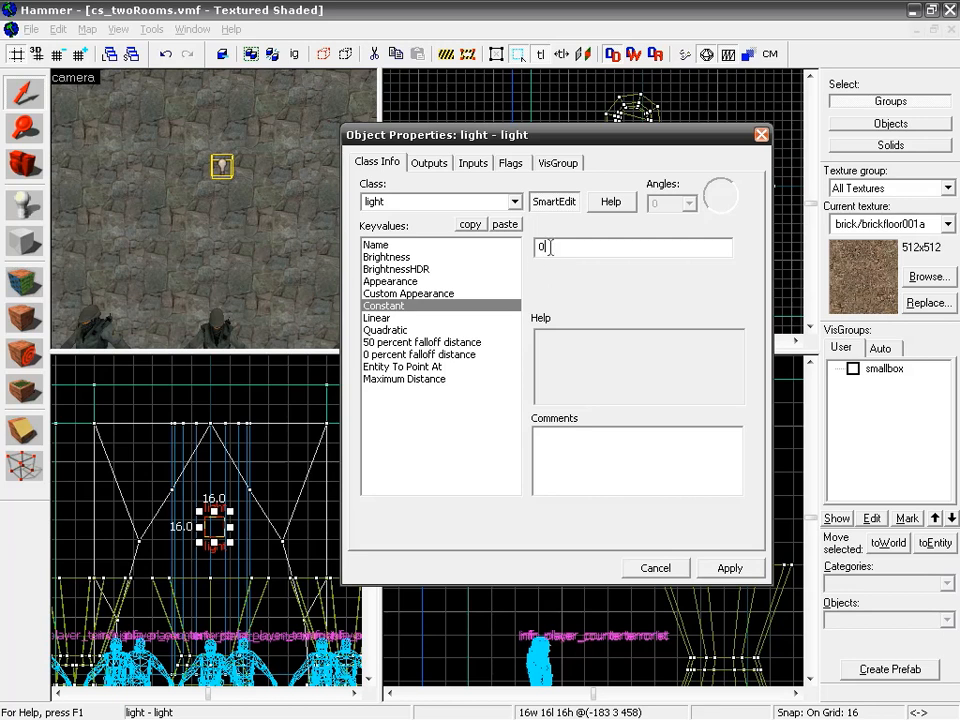
left_click(379, 318)
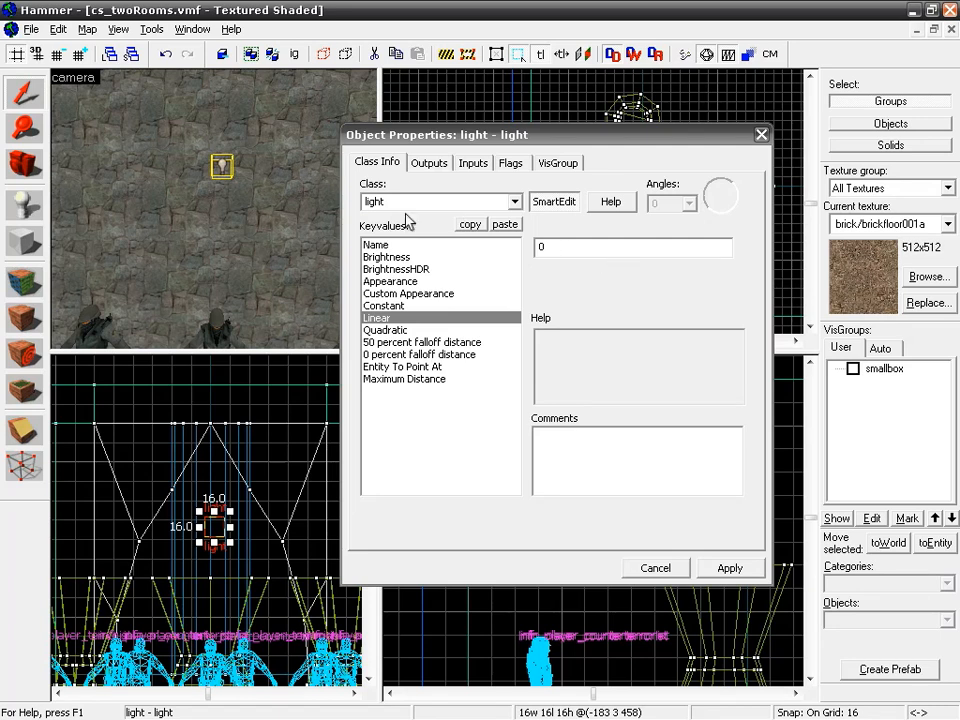
Step: Examine the light's Quadratic, 50 percent falloff distance, 0 percent falloff distance and Entity To Point At properties
left_click(385, 331)
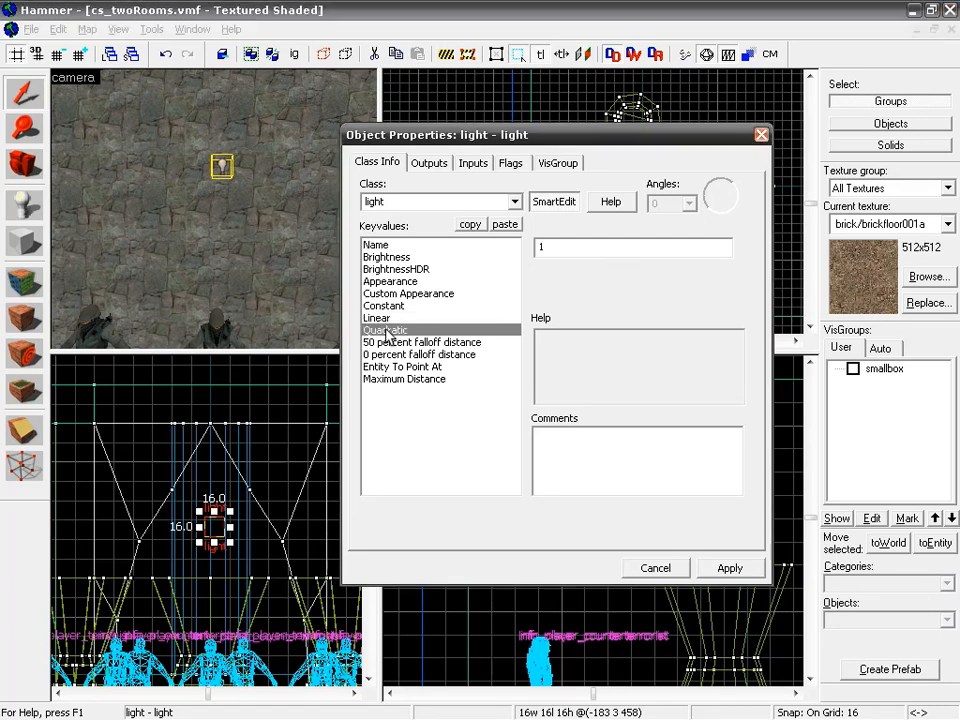
left_click_drag(546, 252, 533, 252)
left_click(245, 233)
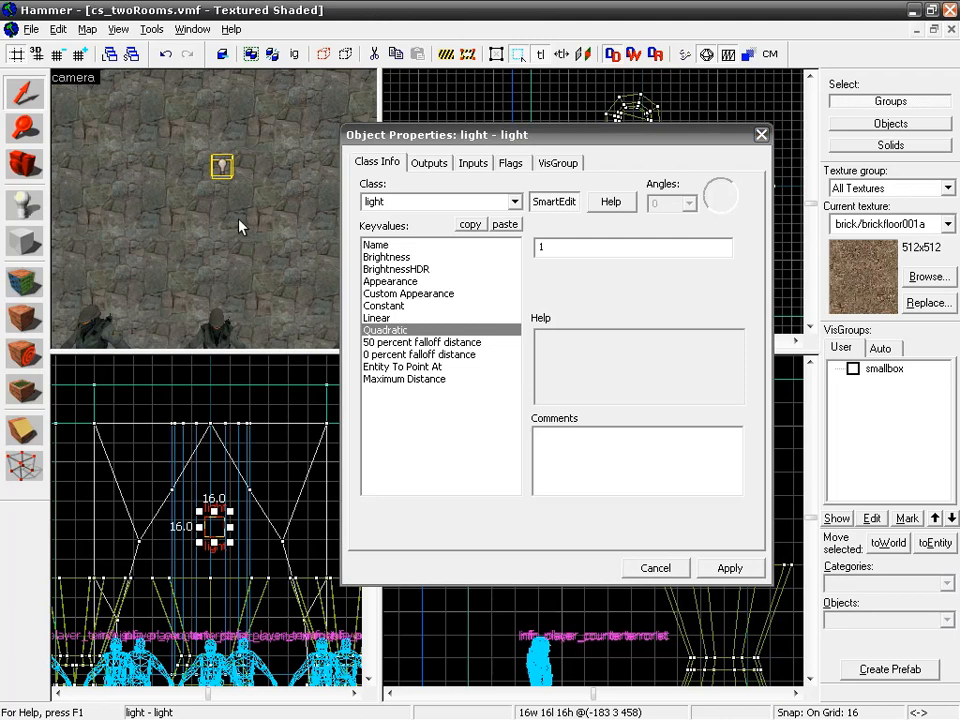
left_click(389, 136)
left_click(229, 178)
left_click(424, 342)
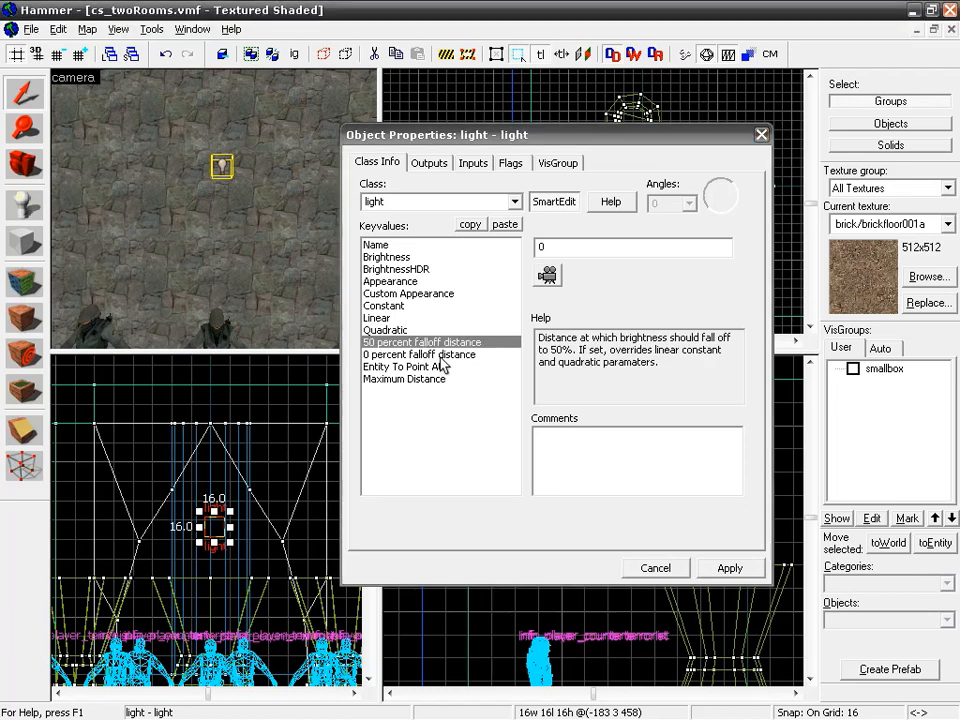
left_click(441, 355)
left_click(370, 367)
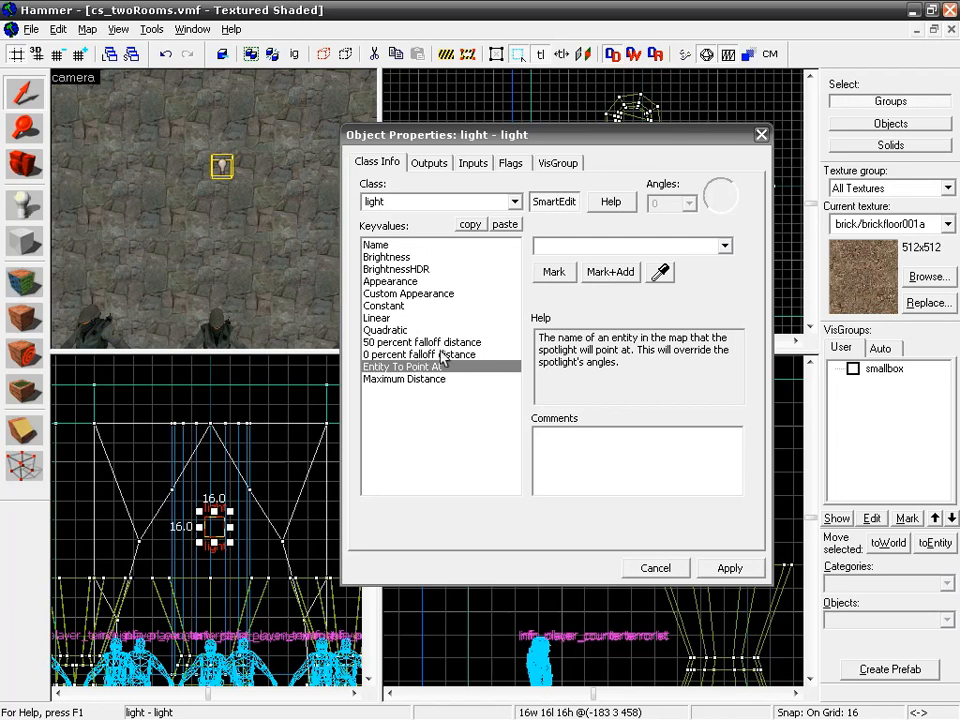
Step: Try a Maximum Distance of 256 for the light, reset it to 0 and apply
left_click(420, 381)
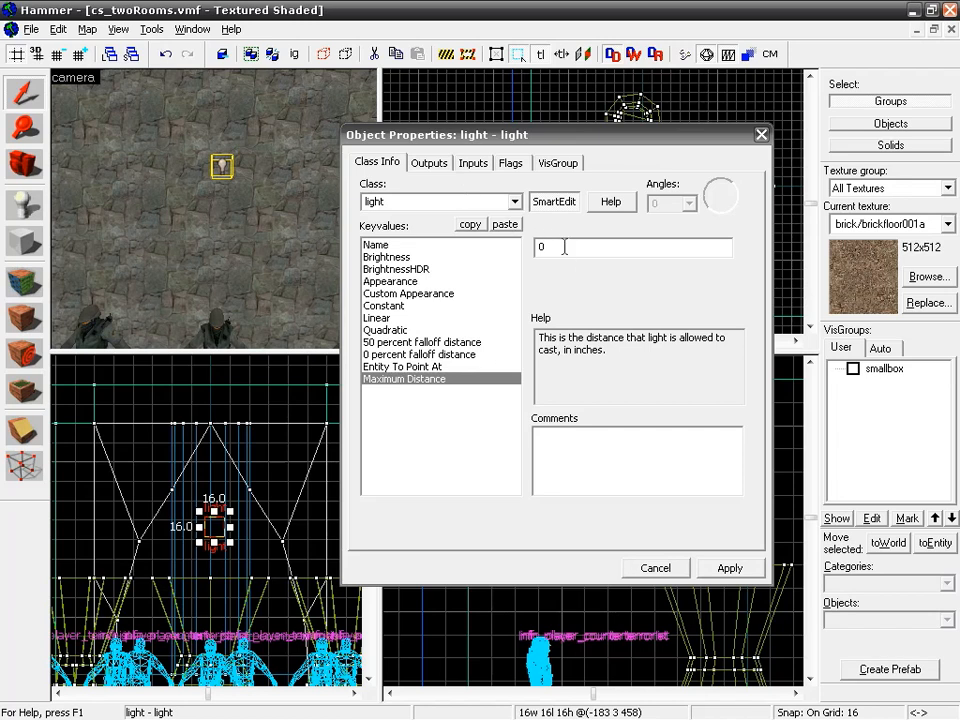
left_click(534, 250)
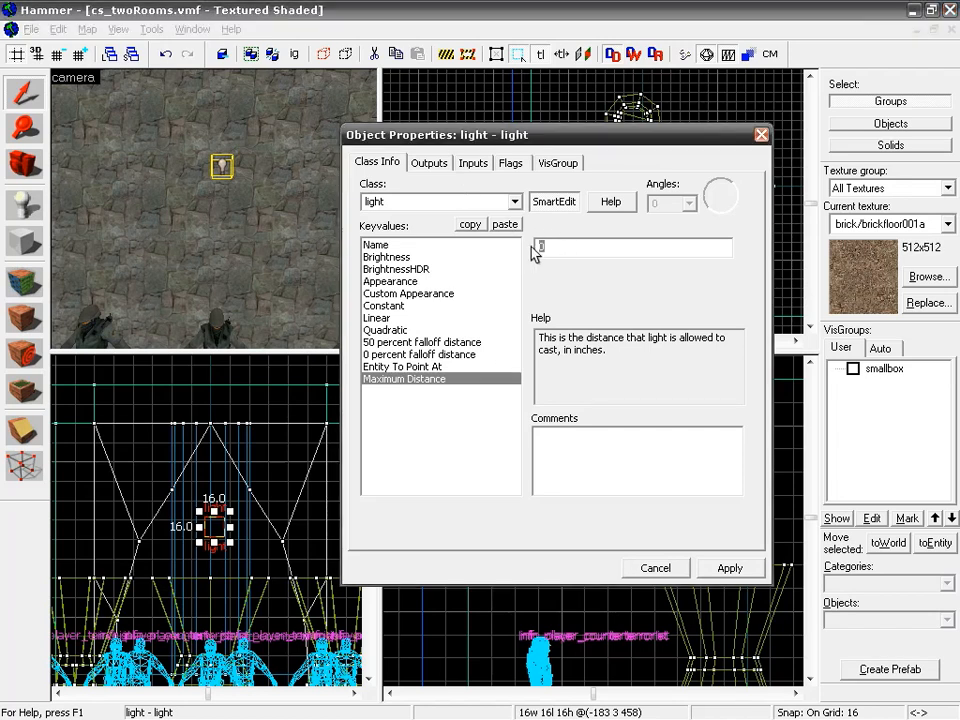
type("256")
left_click_drag(572, 250, 507, 241)
type("0")
left_click(728, 568)
Step: Examine the light's outputs, inputs, Initially dark flag and VisGroup membership, leaving the flag off
left_click(427, 164)
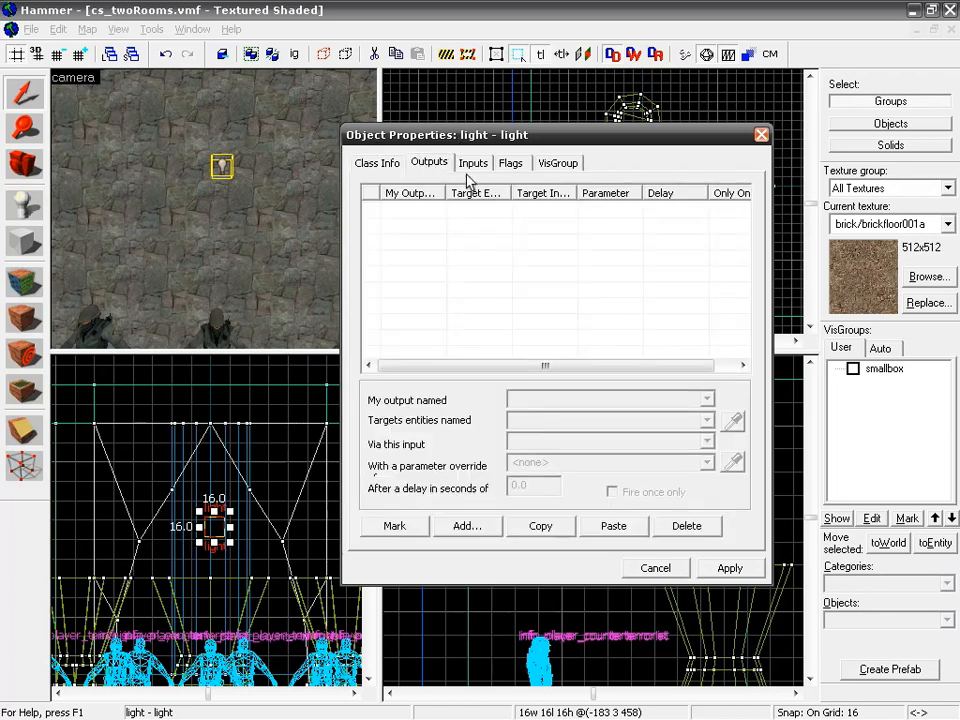
left_click(474, 164)
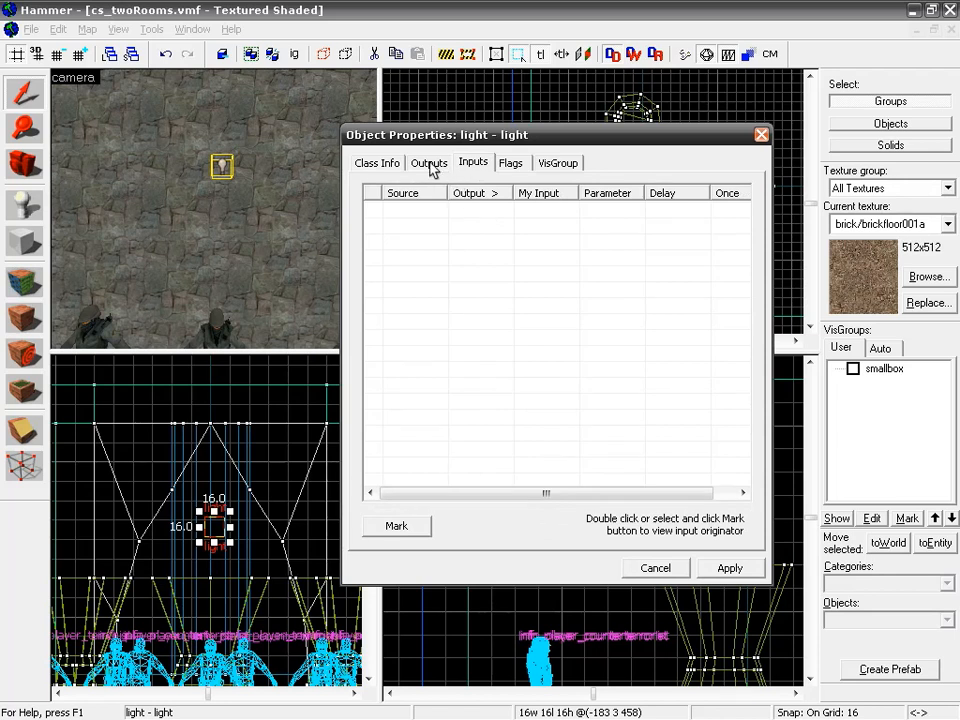
left_click(511, 167)
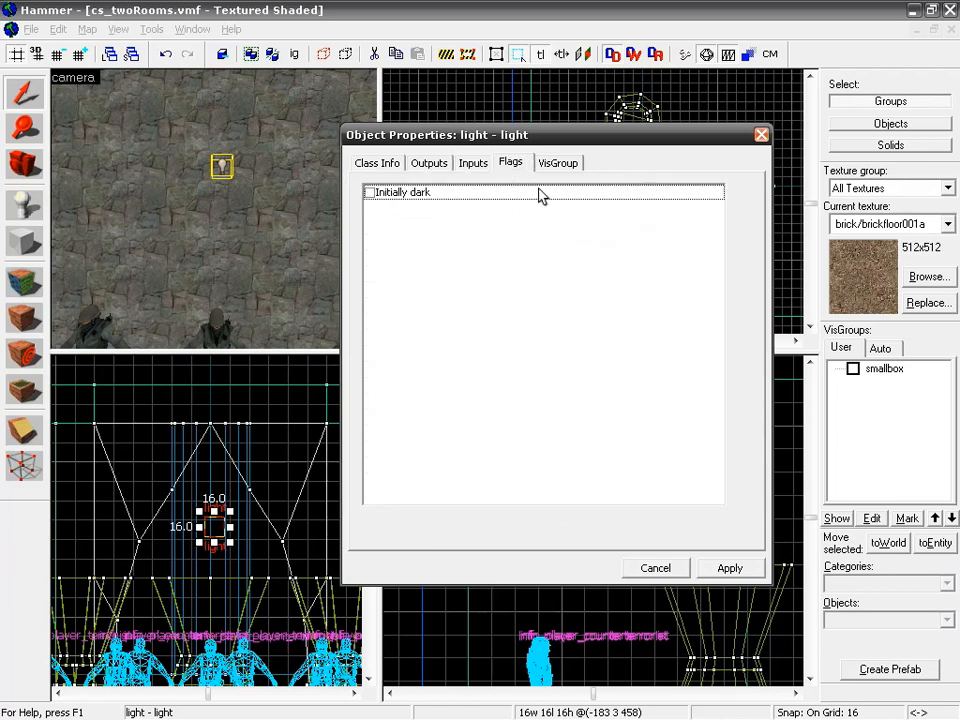
left_click(368, 196)
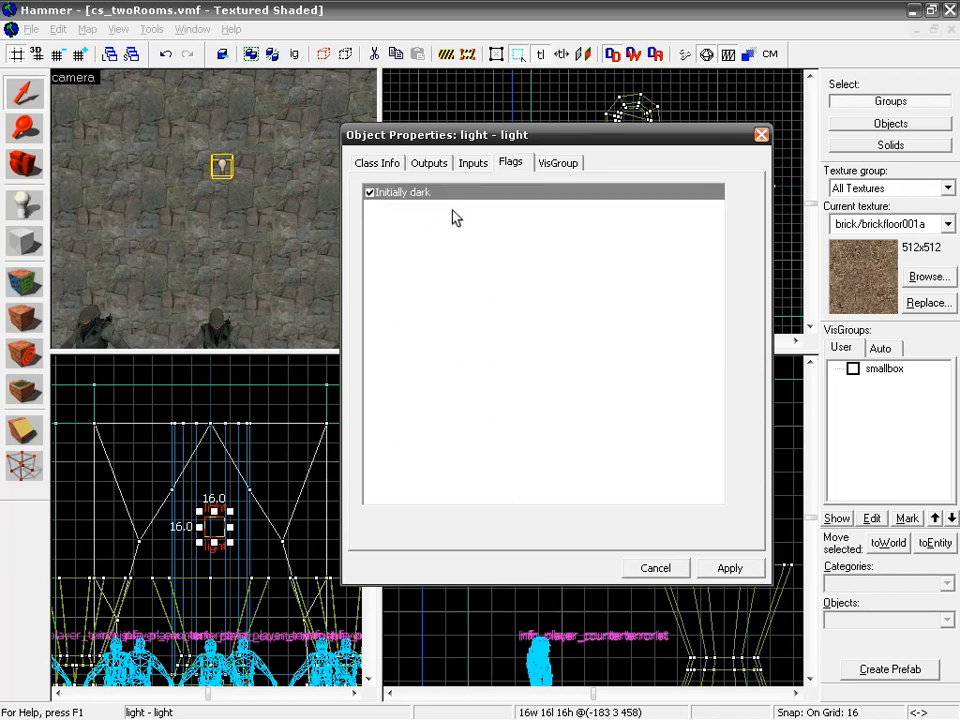
left_click(368, 195)
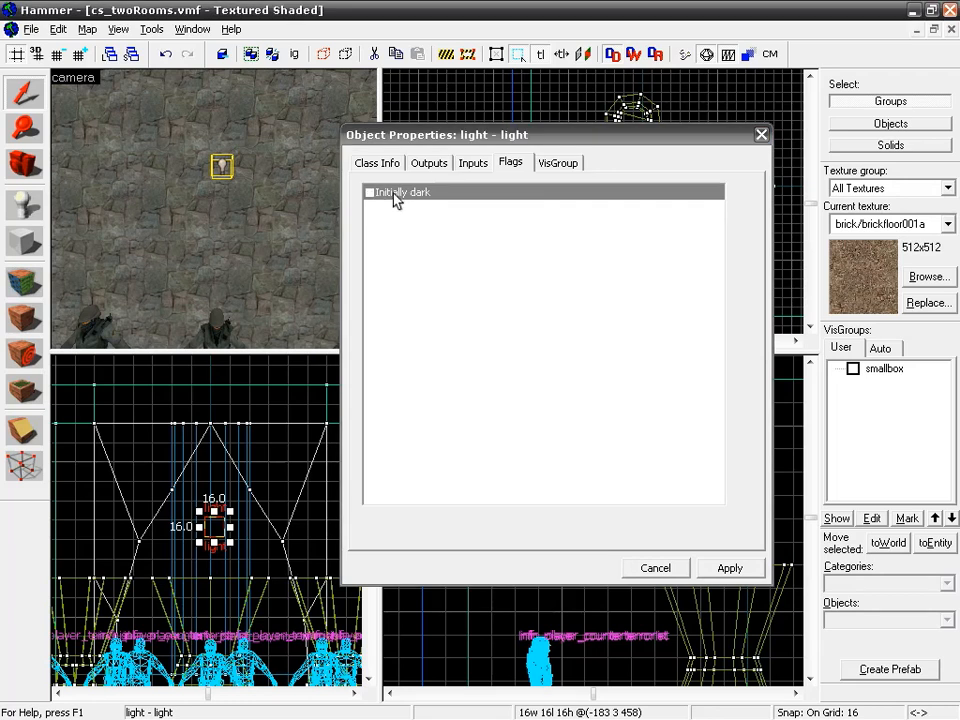
left_click(570, 165)
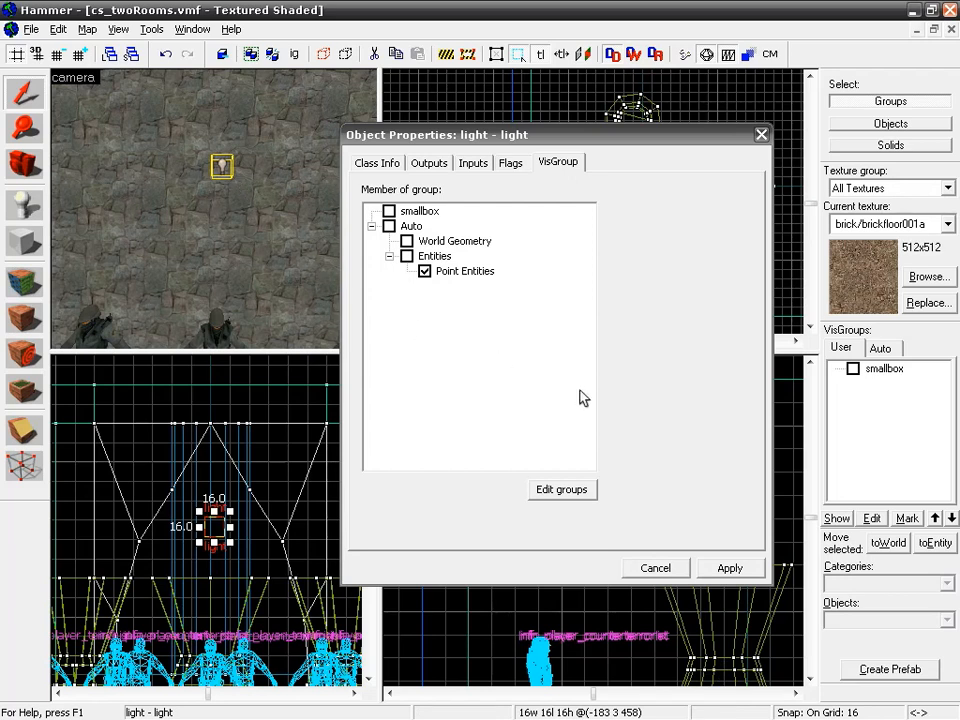
Step: Apply the light's properties and close its Object Properties dialog
left_click(380, 164)
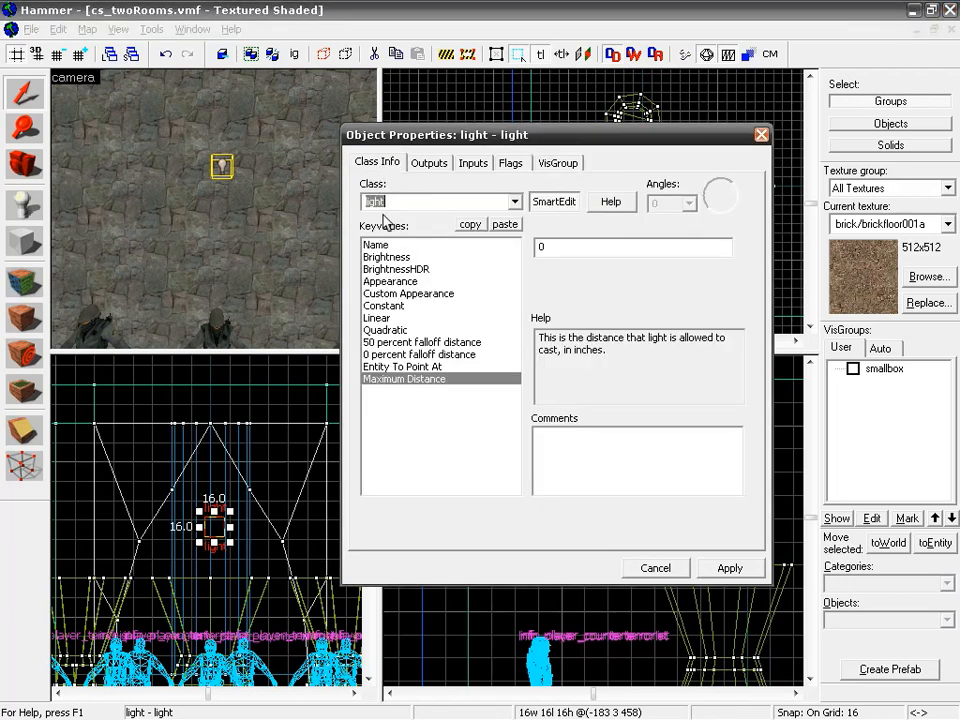
left_click(731, 569)
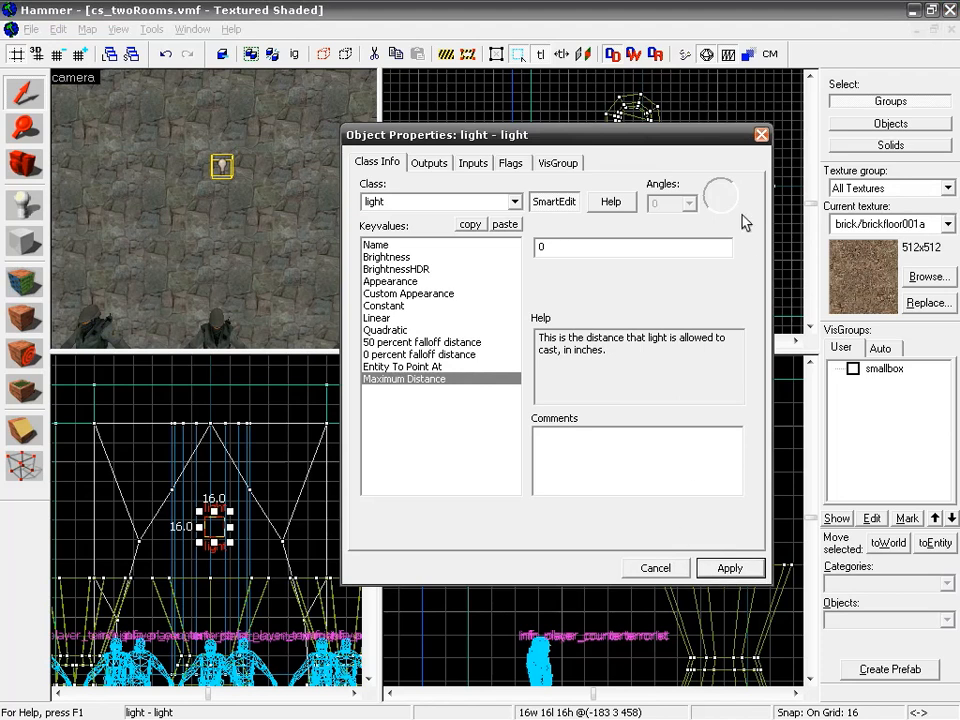
left_click(762, 135)
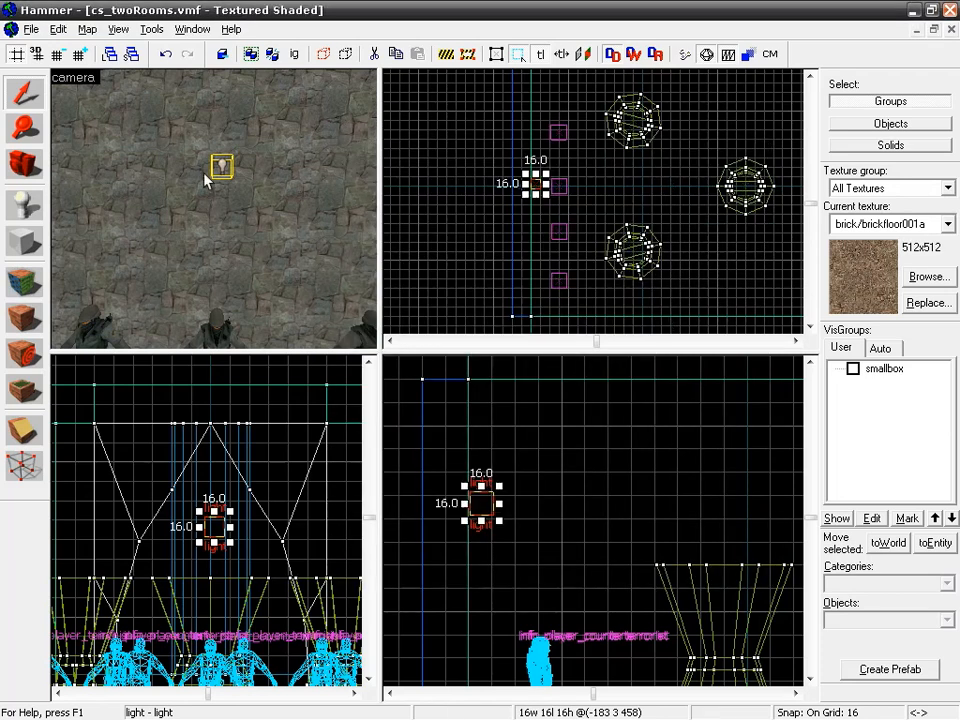
Step: Try moving the light to the far wall behind the terrorist spawns, and undo the move
scroll(645, 204, "down", 3)
left_click_drag(645, 214, 535, 226)
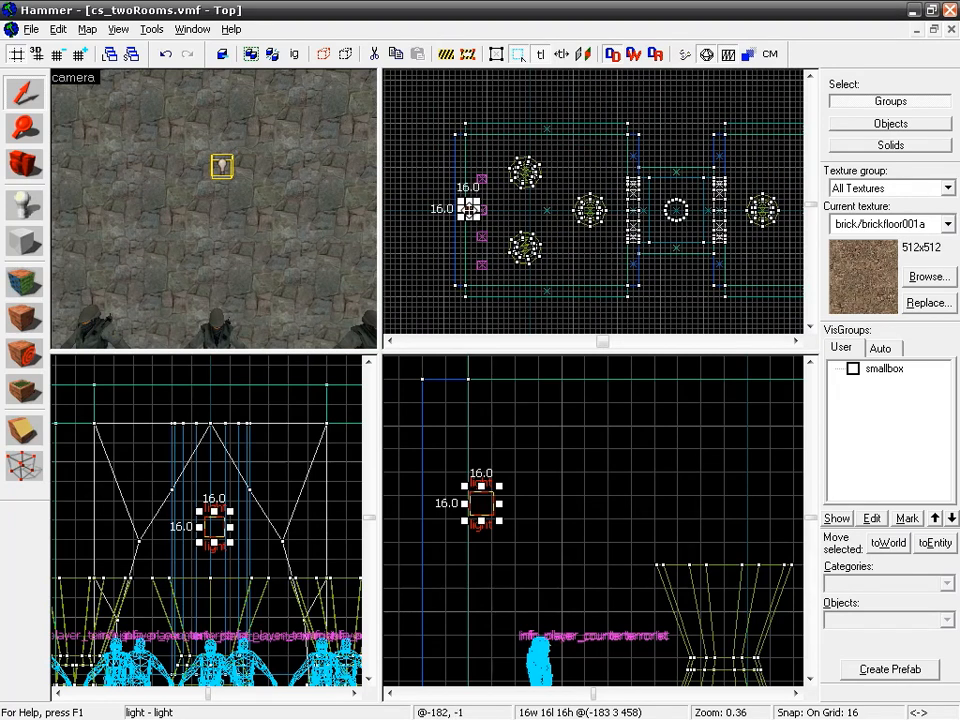
left_click_drag(468, 210, 596, 231)
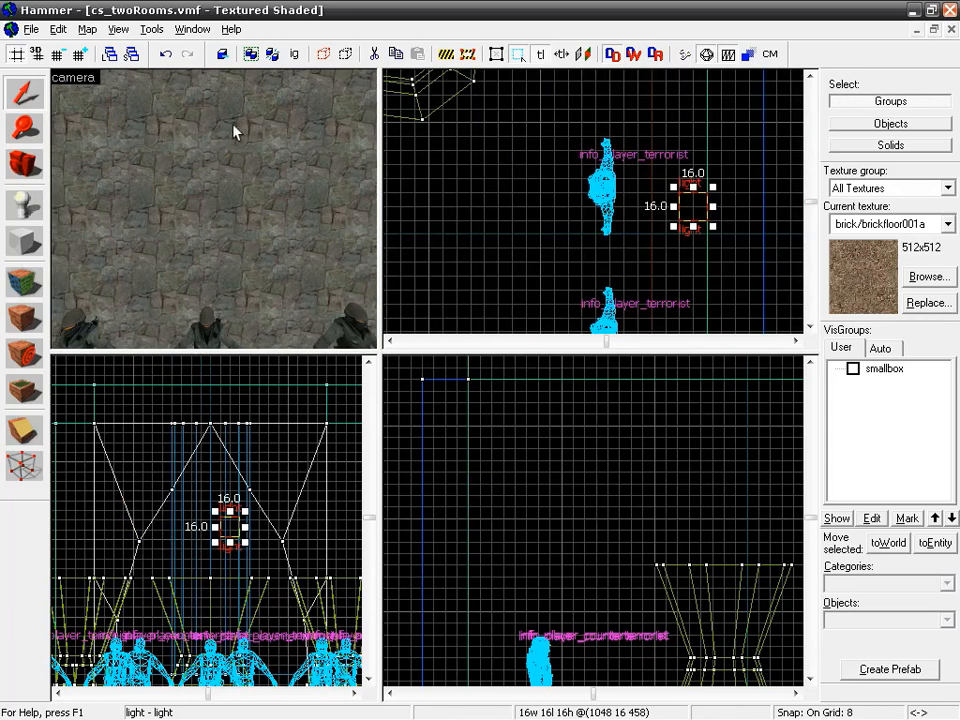
scroll(480, 215, "down", 5)
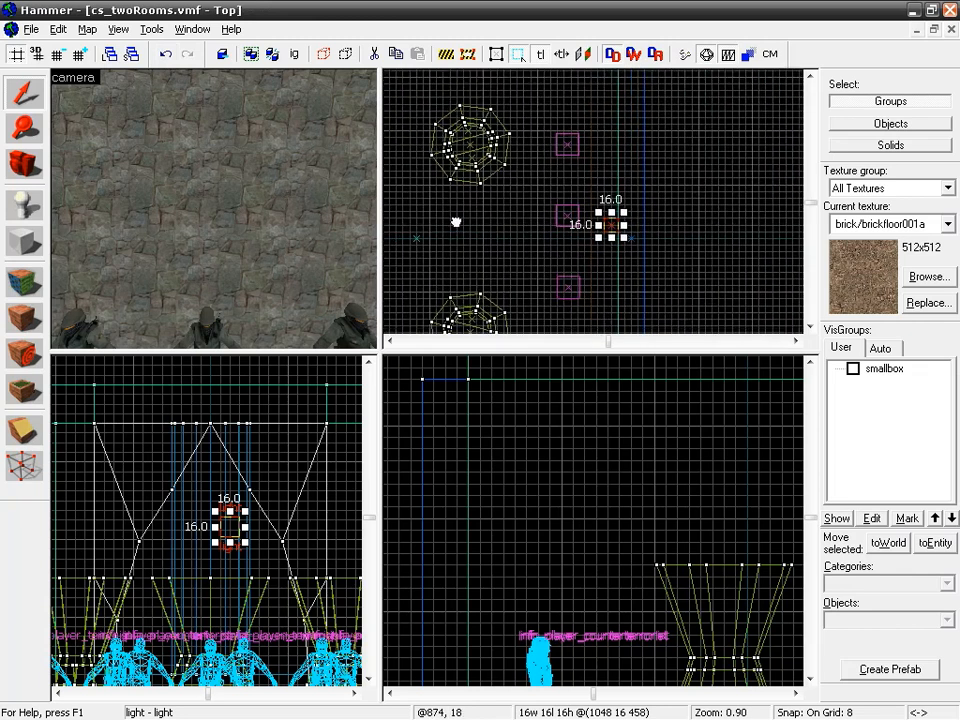
scroll(540, 245, "down", 3)
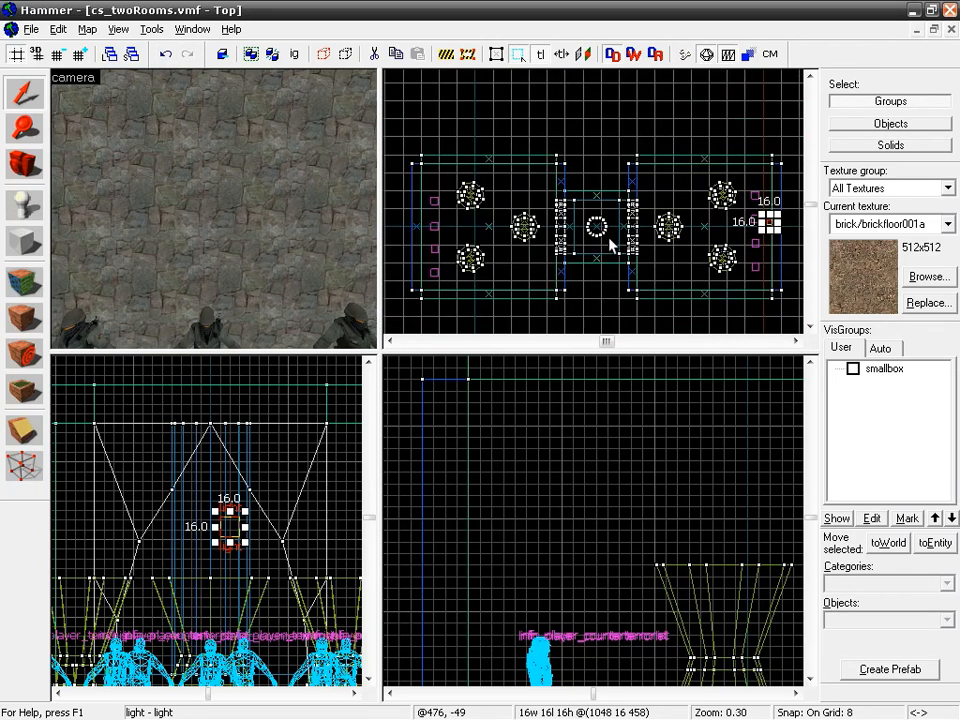
left_click(165, 56)
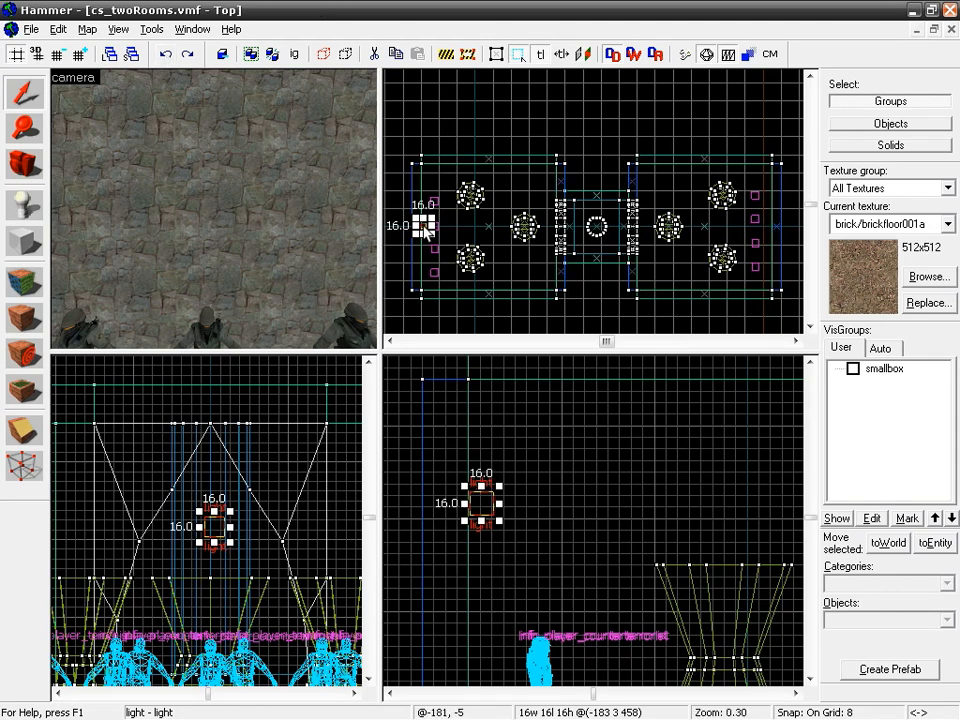
Step: Copy the light to the opposite room and place it flush against the wall behind the terrorist spawns at 1048 0 458
left_click_drag(425, 228, 763, 226)
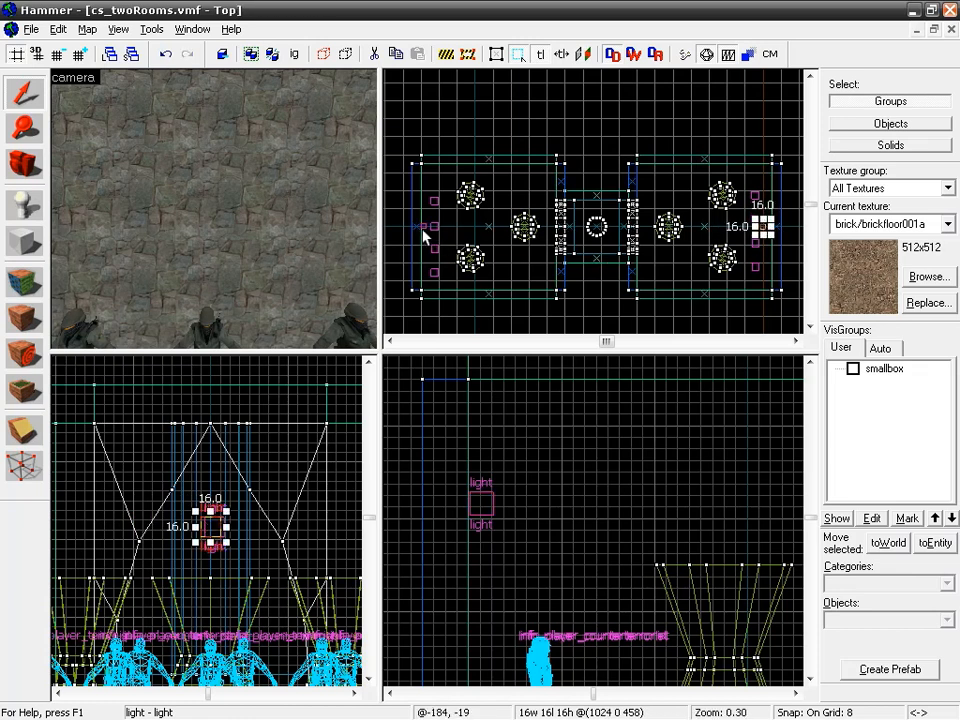
scroll(763, 215, "up", 10)
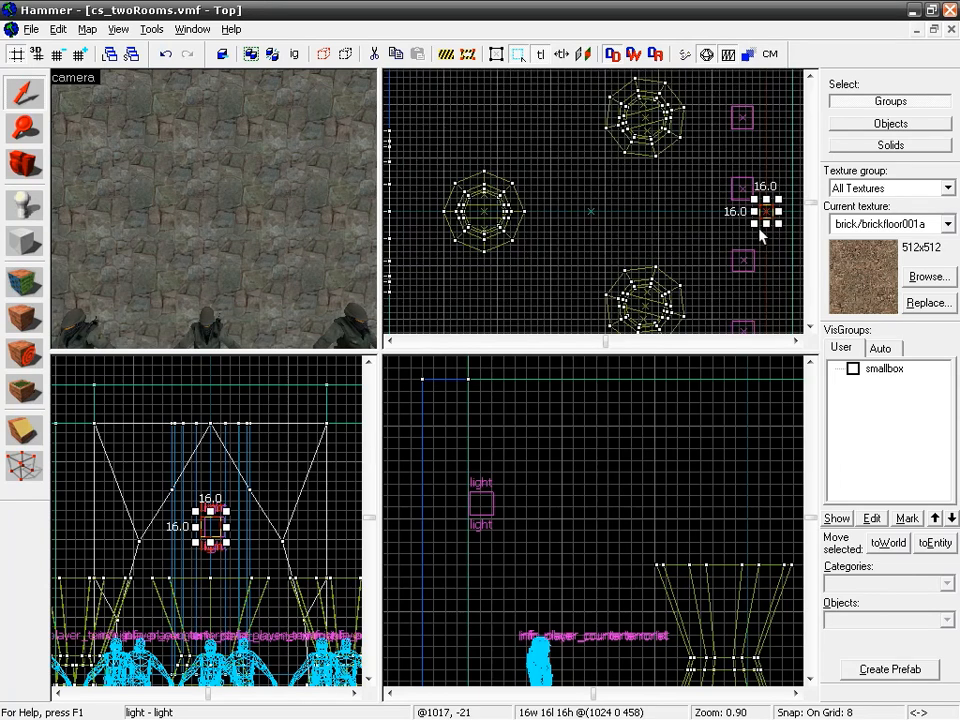
middle_click_drag(713, 206, 502, 213)
left_click_drag(538, 204, 628, 205)
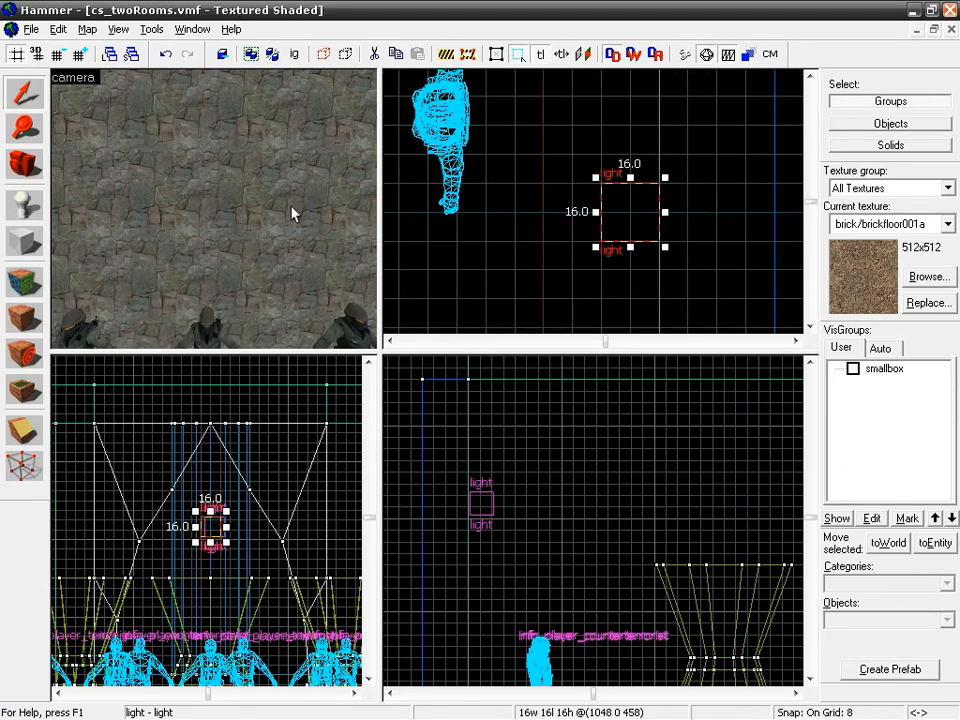
Step: Examine the copied light on its wall and the surrounding room in the 3D camera view
key("z")
key("s")
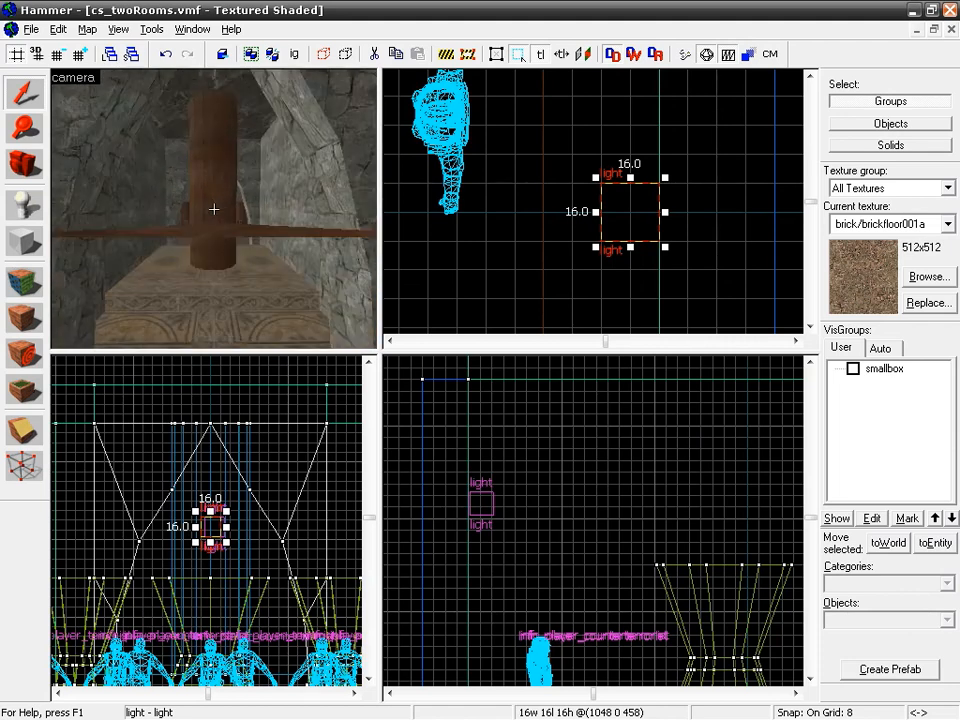
key("w")
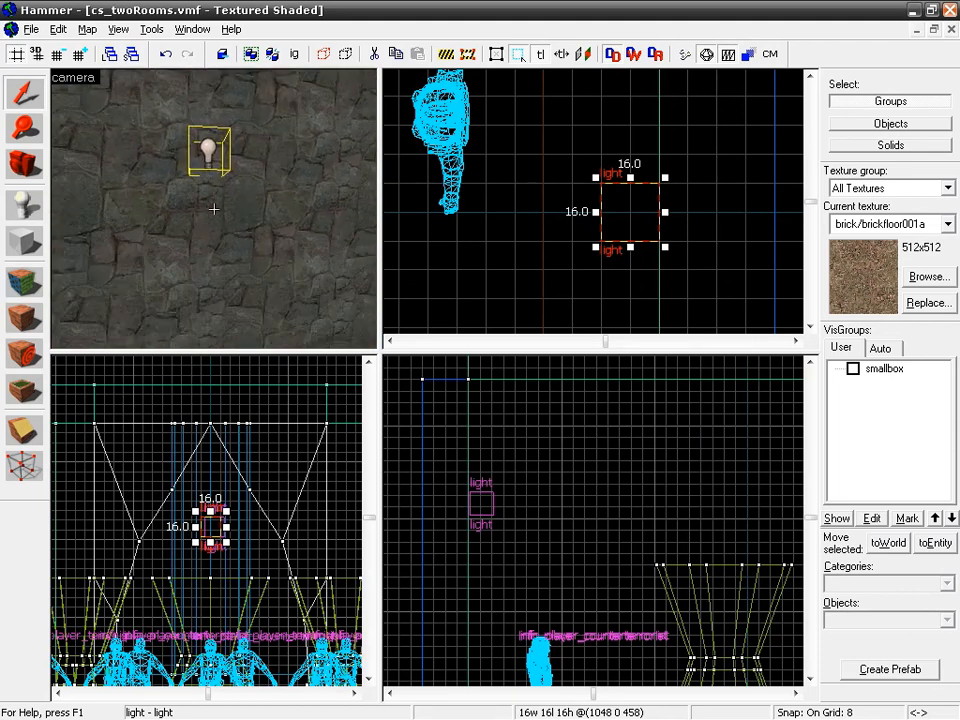
key("s")
key("s")
key("w")
key("s")
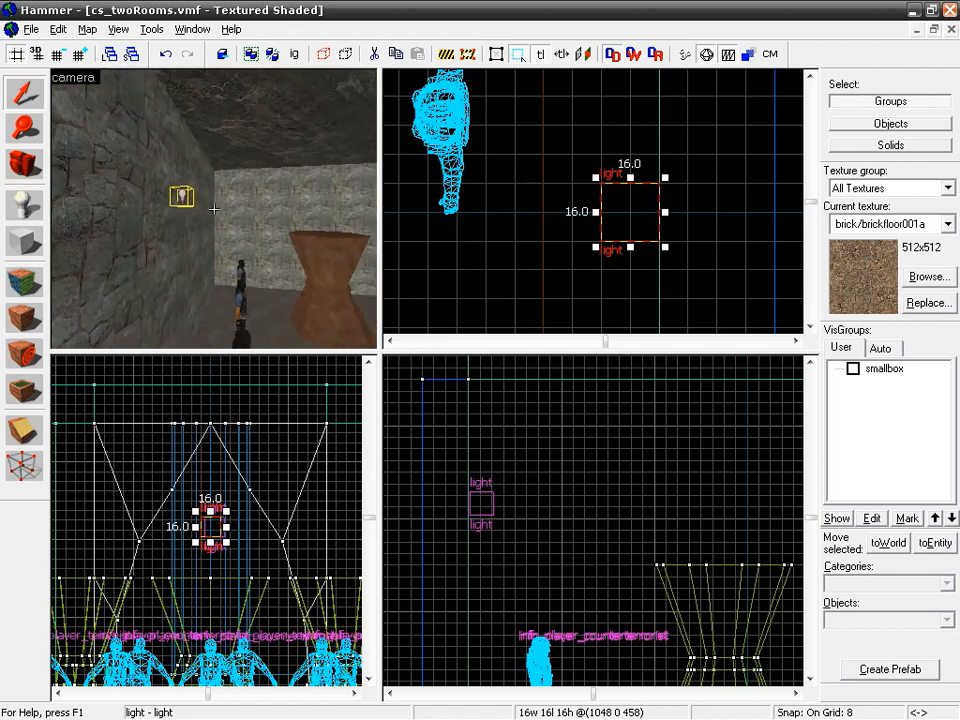
key("w")
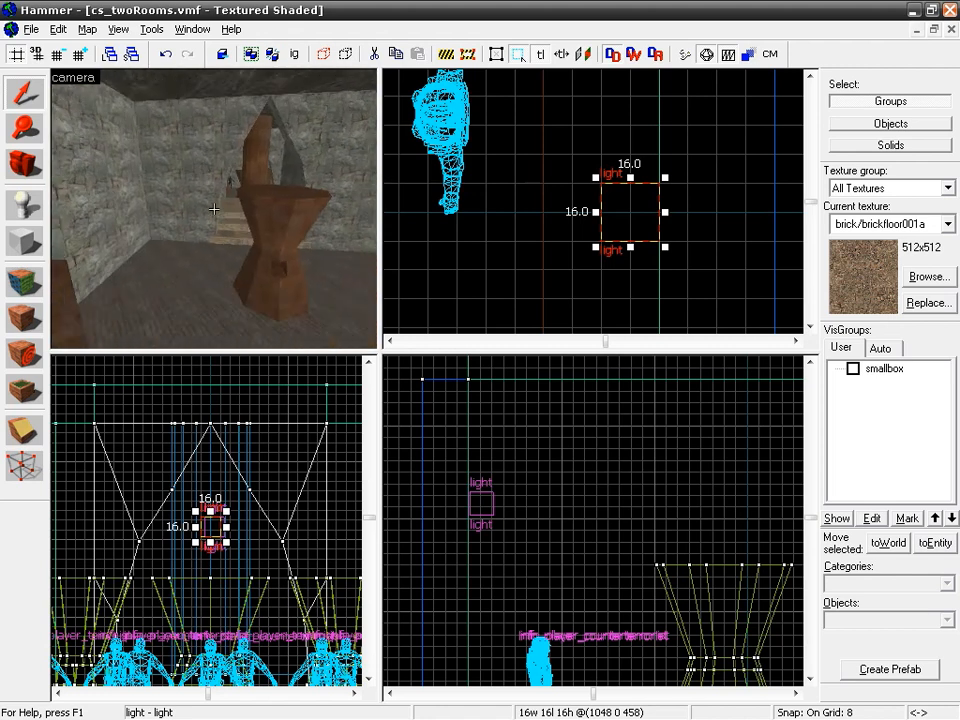
key("s")
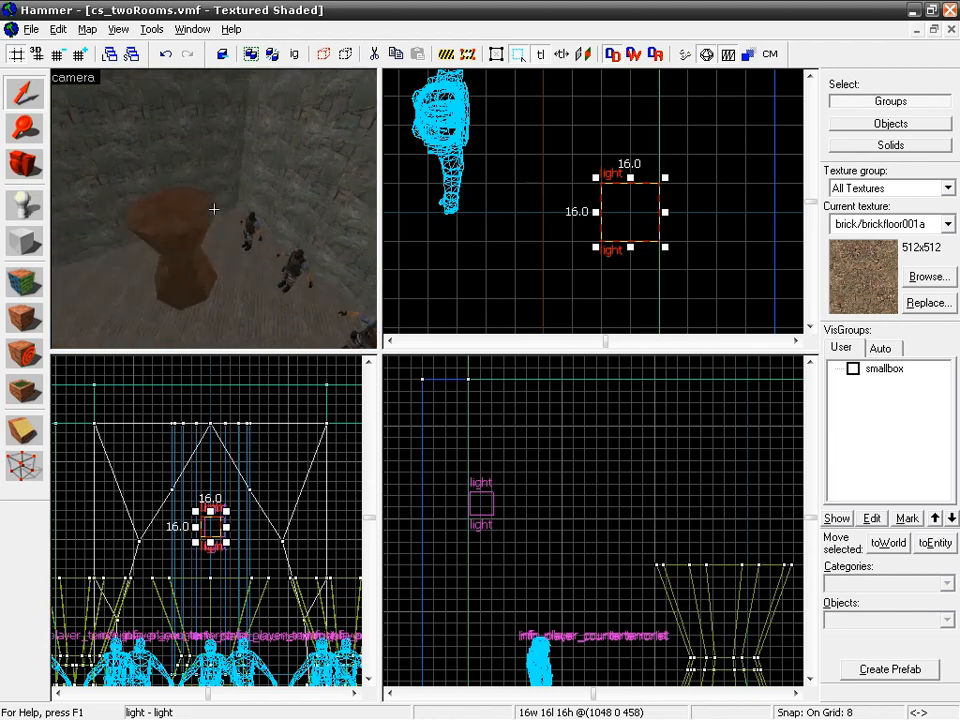
Step: Place a light_spot entity on the patterned pedestal beside the round column in the middle passage
key("w")
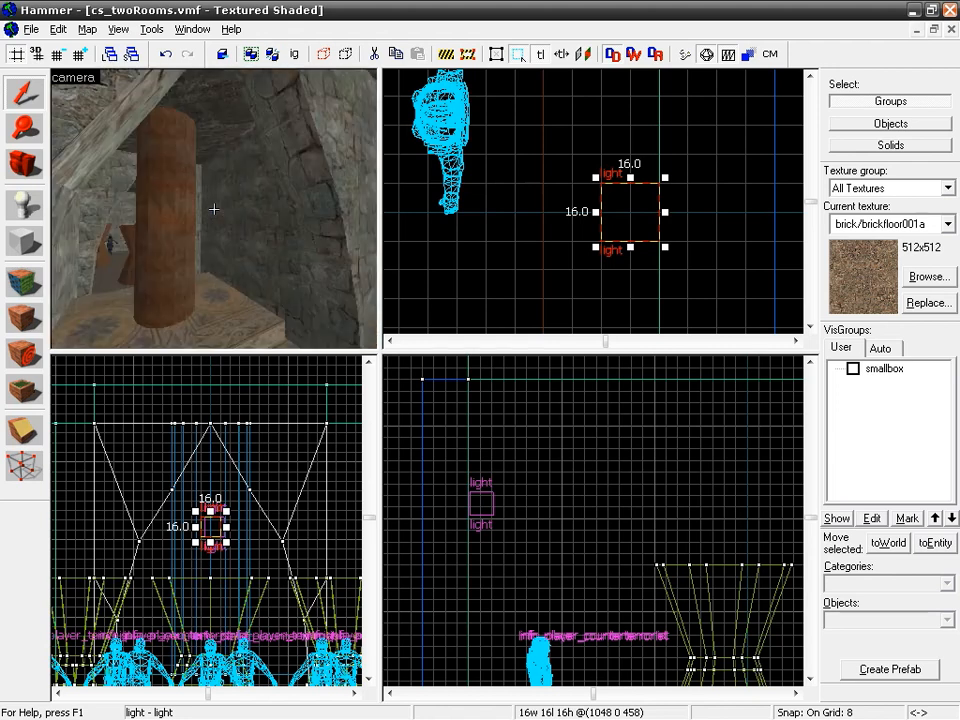
key("w")
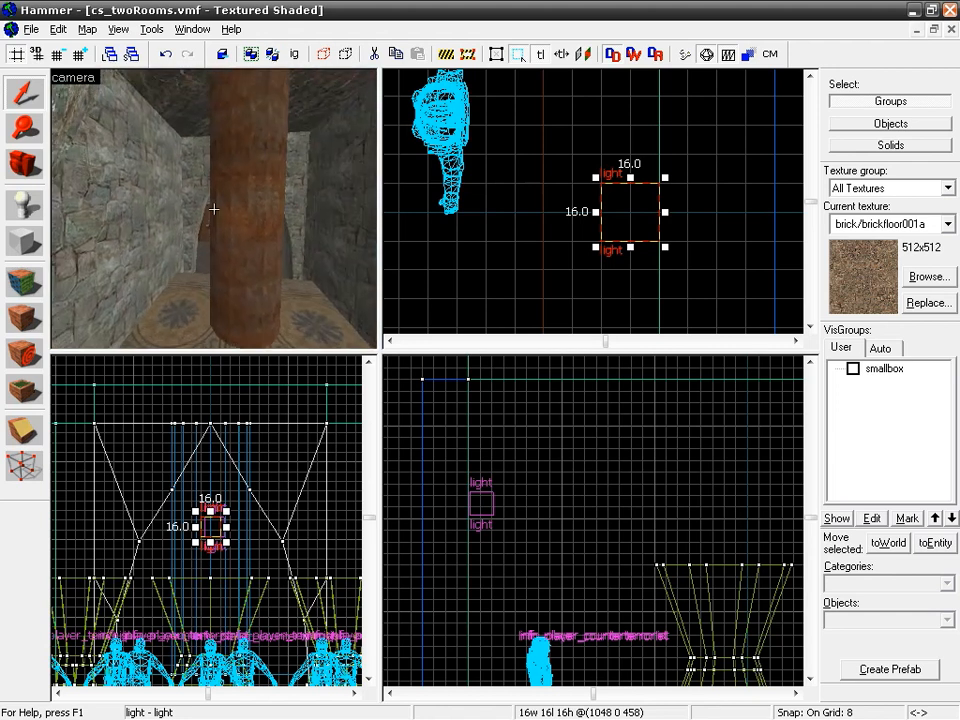
key("w")
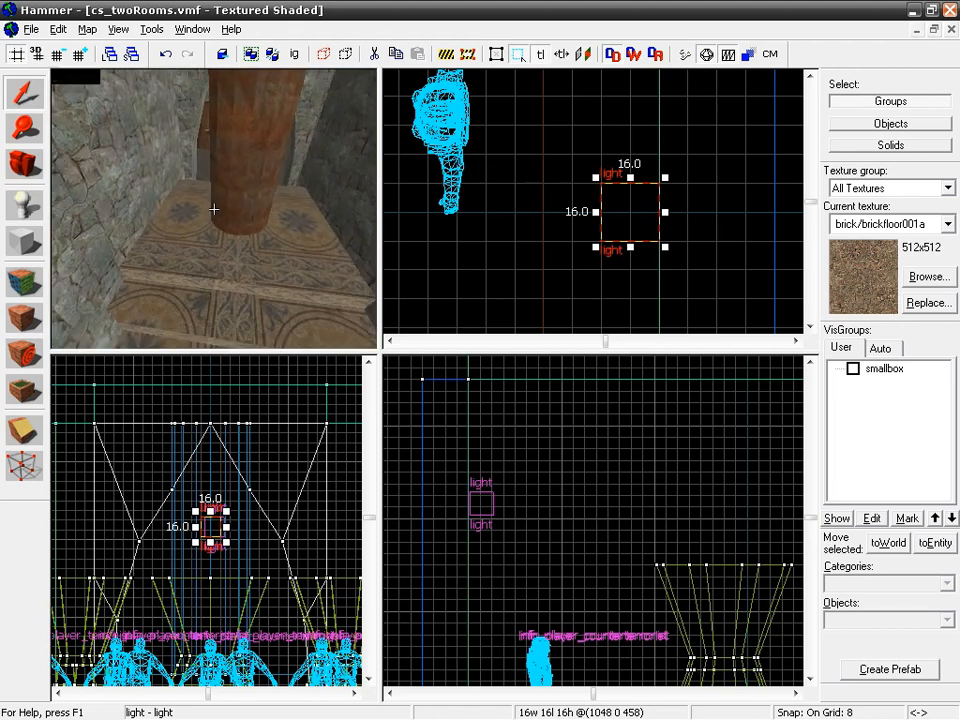
key("w")
key("z")
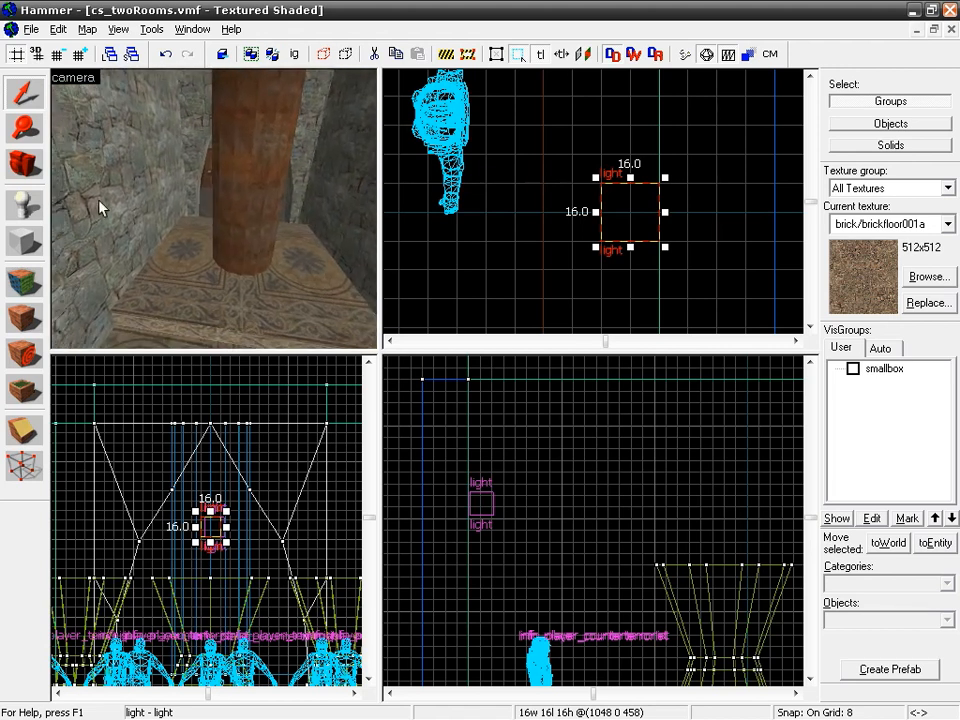
left_click(25, 205)
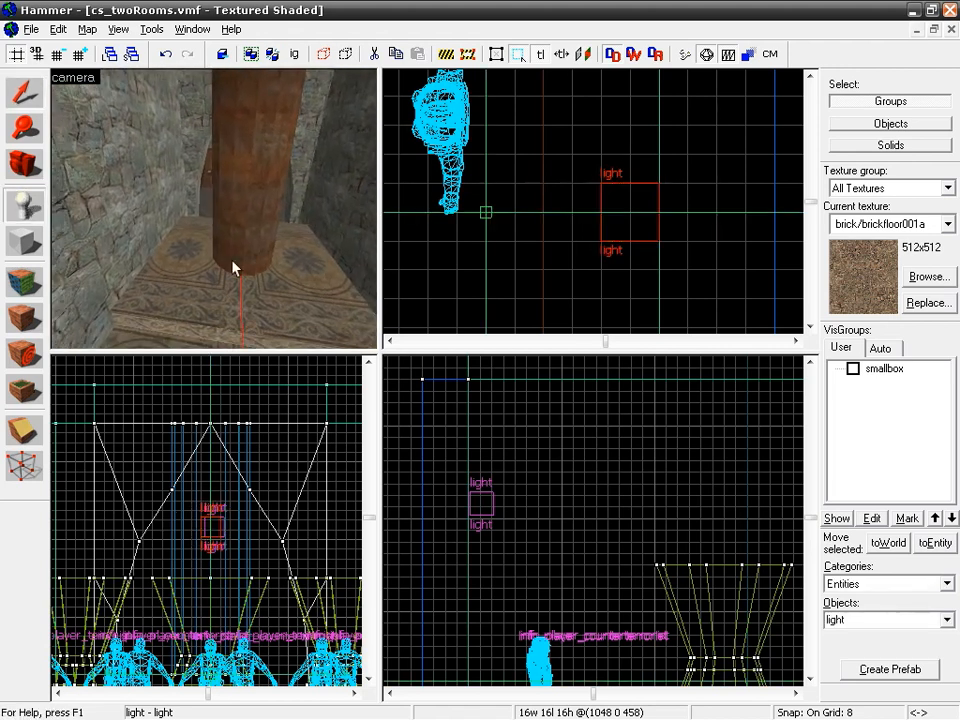
left_click(858, 620)
key("BackSpace")
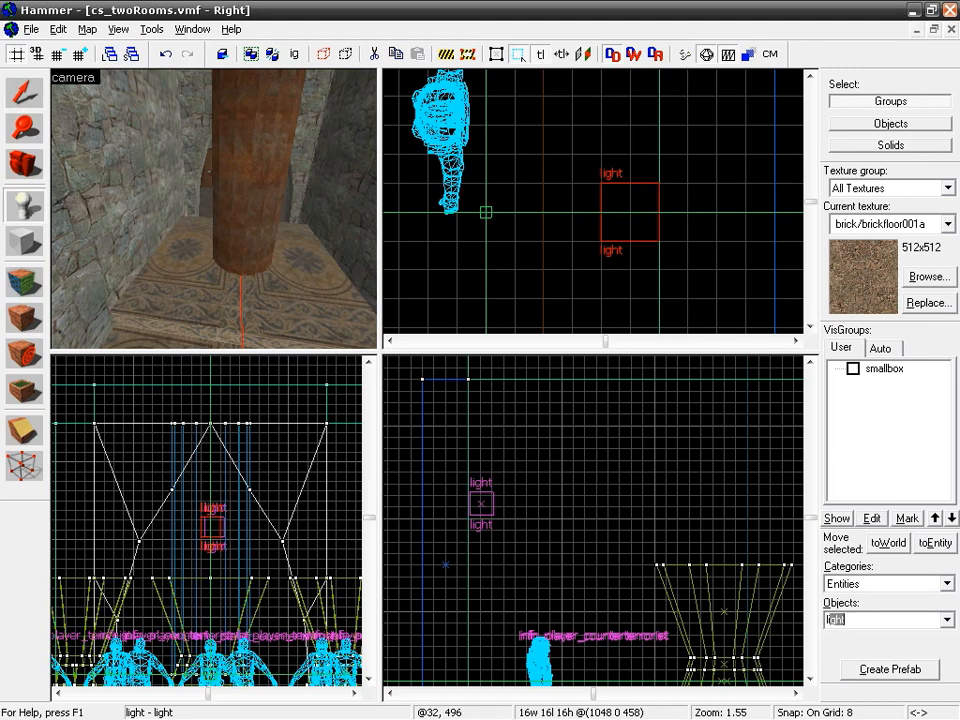
type("light_spot")
left_click(175, 257)
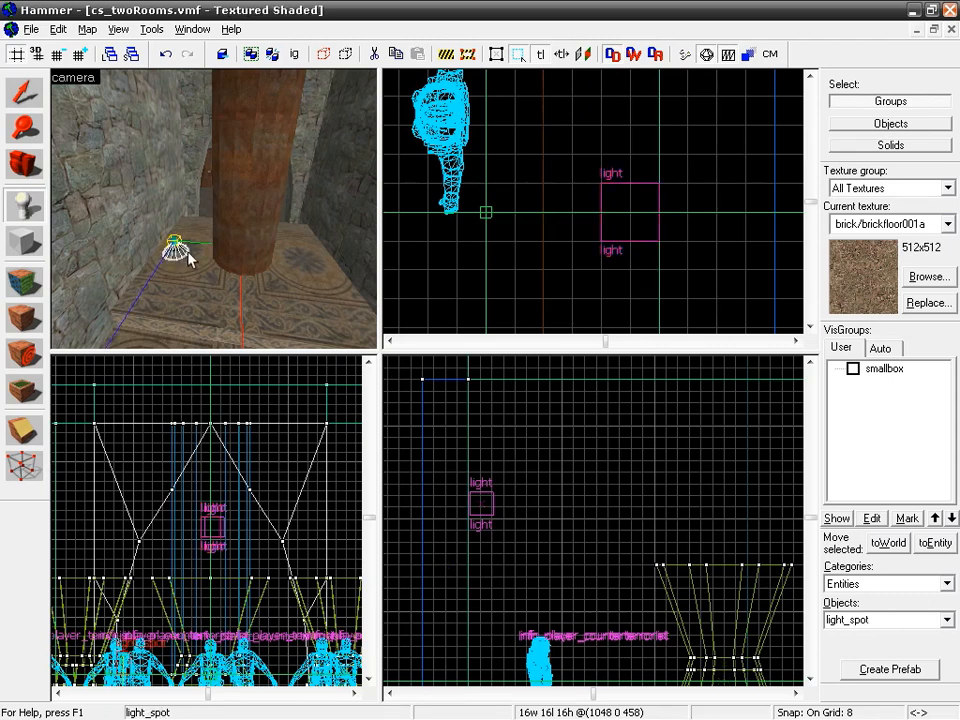
Step: Place a second light_spot on the other side of the round column and raise both light_spots to the ceiling at 430 4 535
left_click(320, 257)
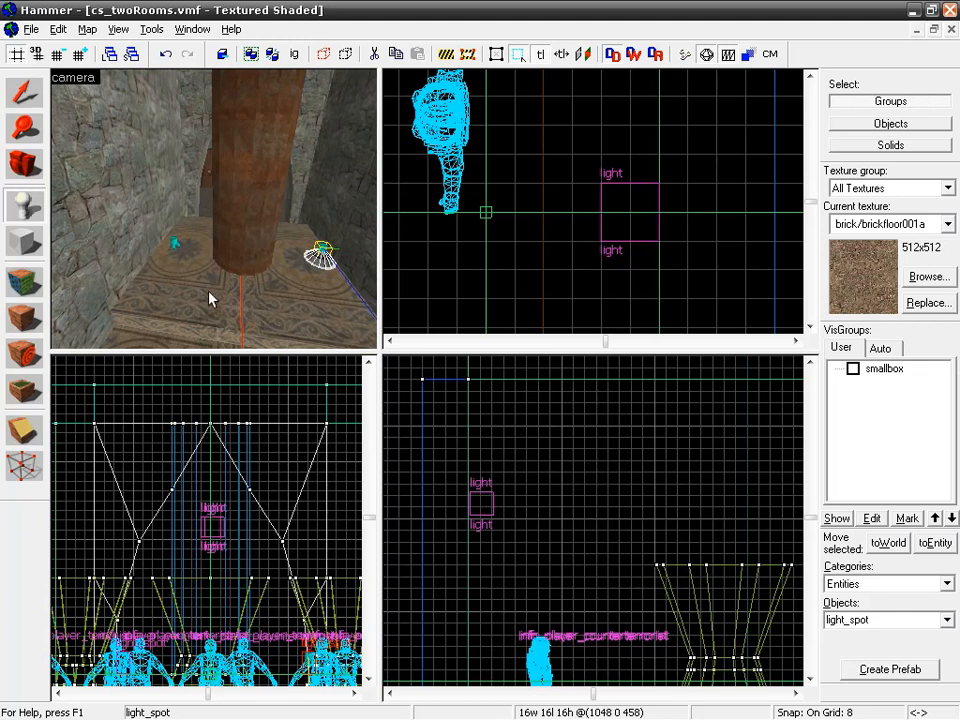
left_click(22, 96)
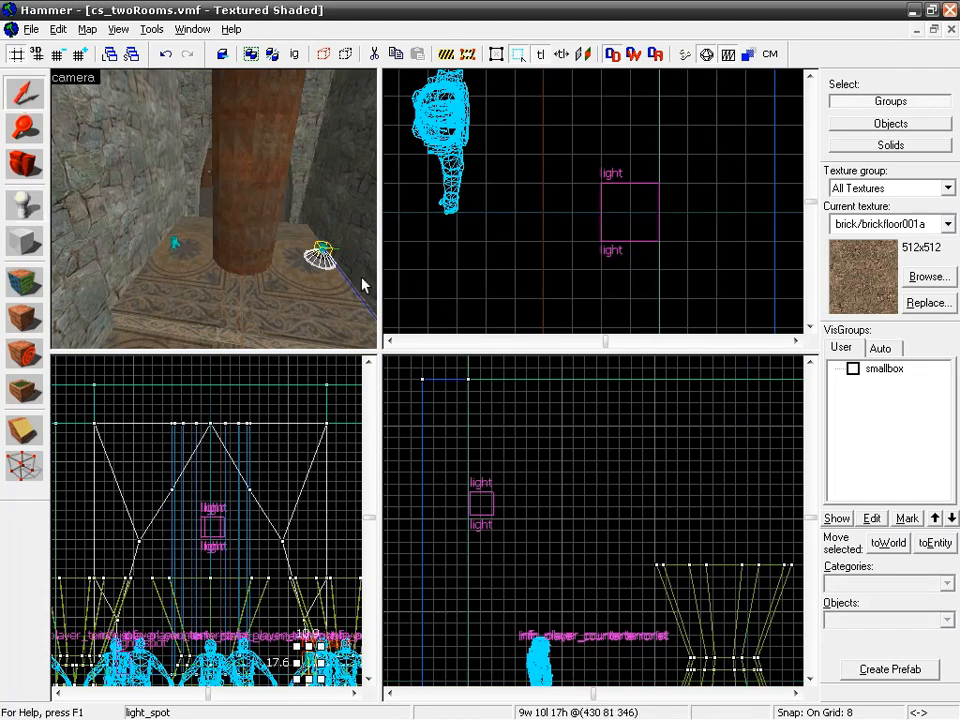
left_click(173, 248, "ctrl")
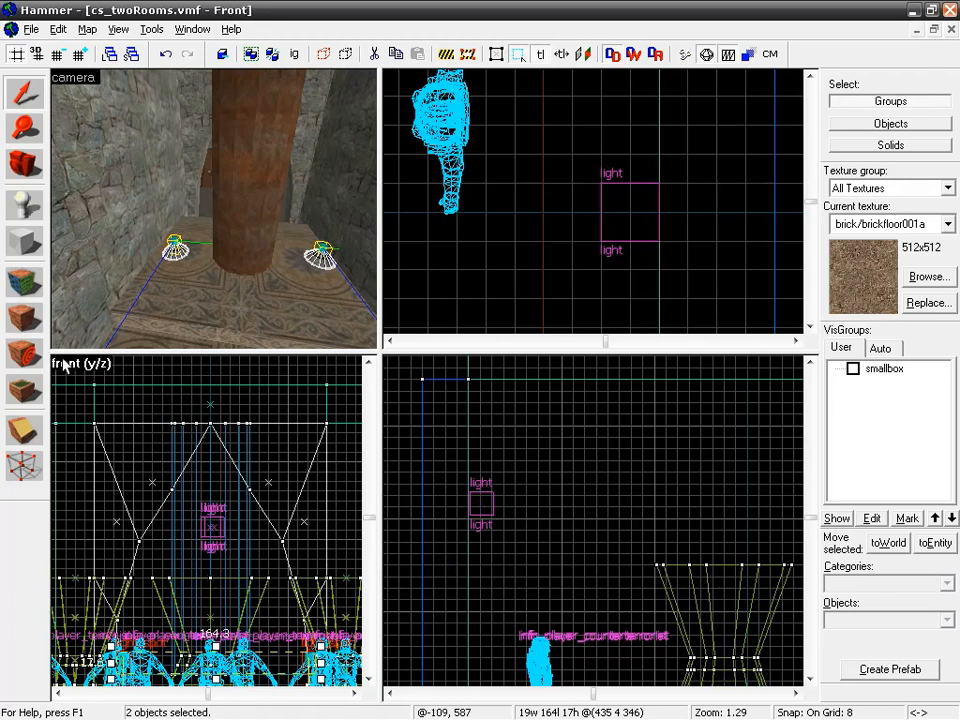
scroll(569, 580, "down", 2)
left_click_drag(621, 574, 462, 543)
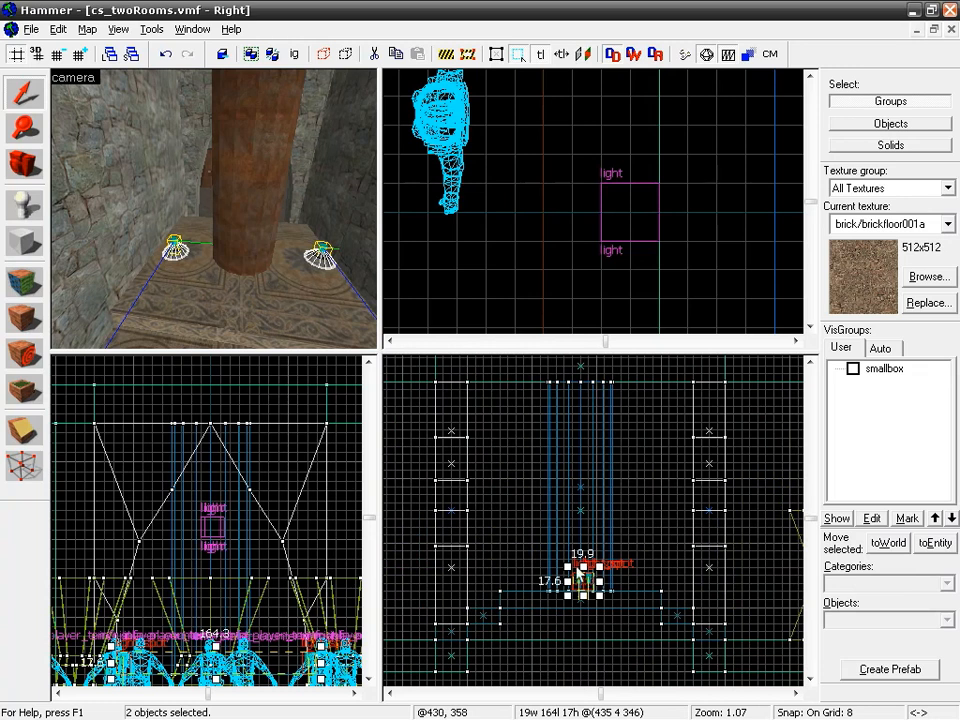
mouse_move(583, 578)
left_mouse_down("shift")
mouse_move(594, 463)
mouse_move(583, 391)
left_mouse_up("shift")
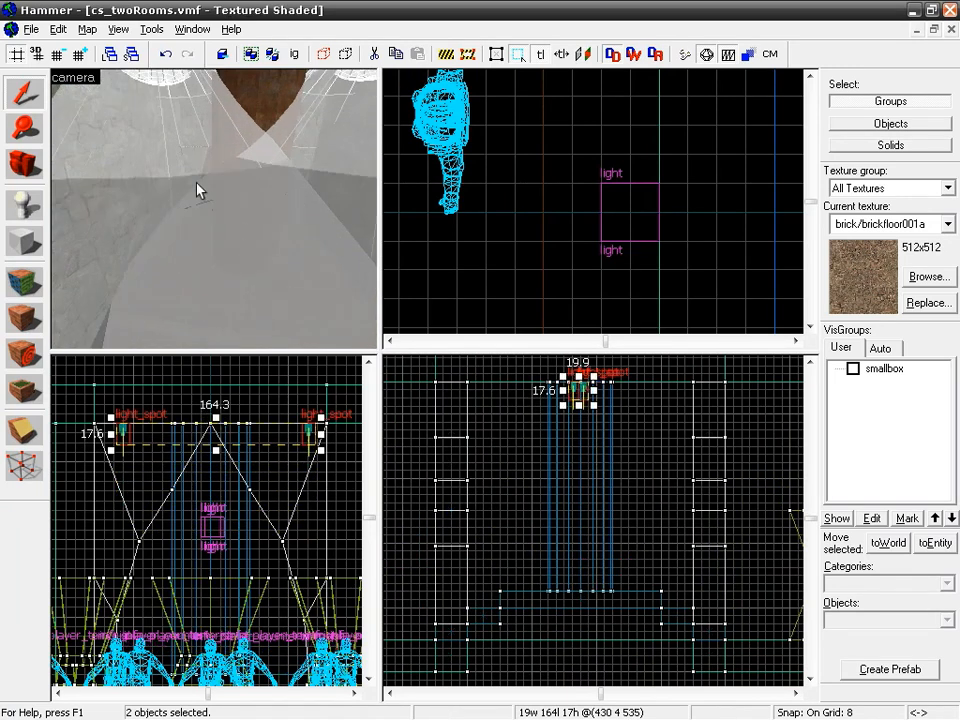
Step: Examine the two raised light_spots and their light cones around the column in the 3D camera view
scroll(268, 150, "down", 3)
key("z")
key("w")
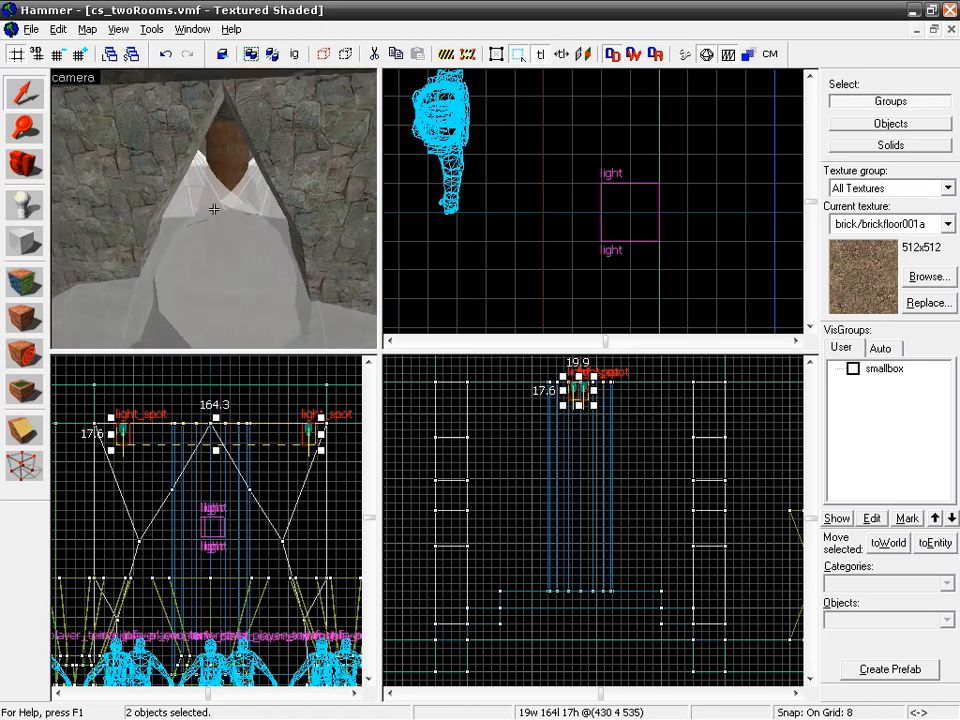
key("w")
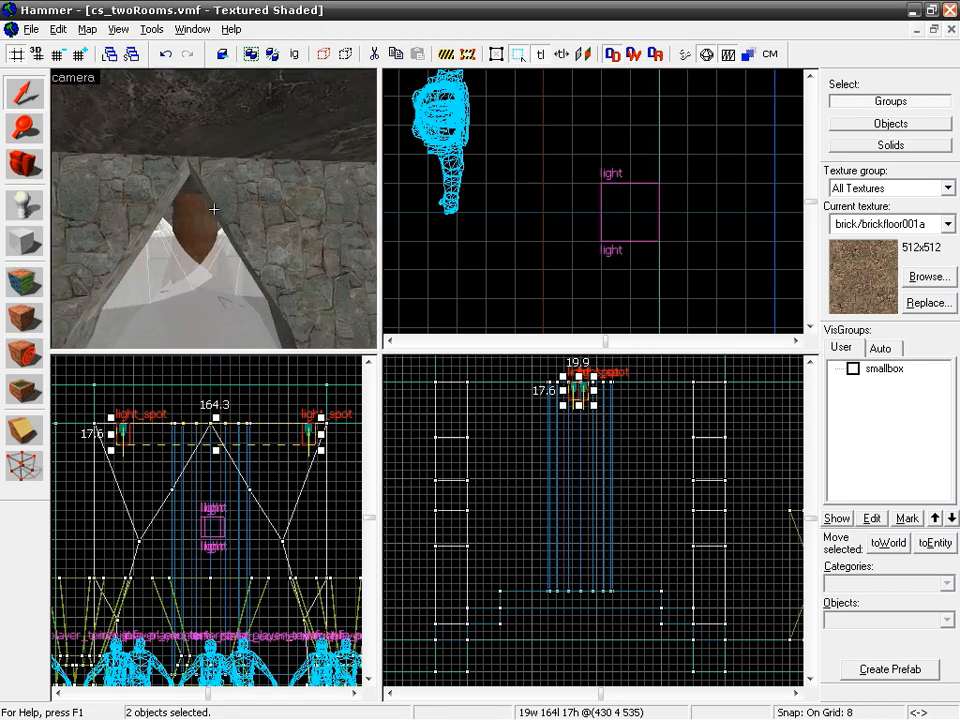
key("w")
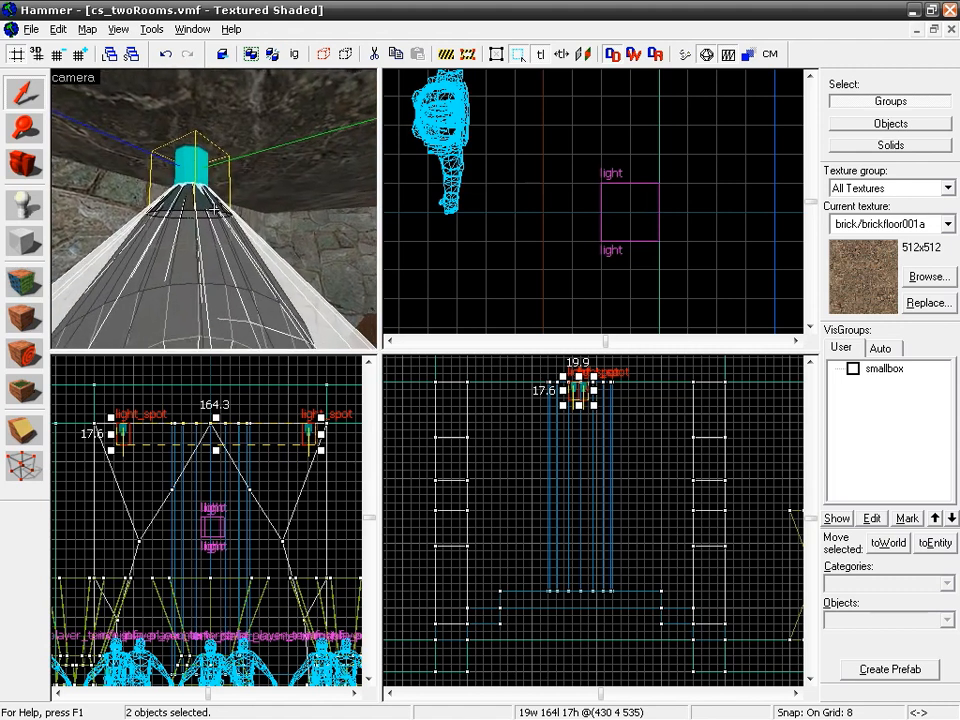
key("z")
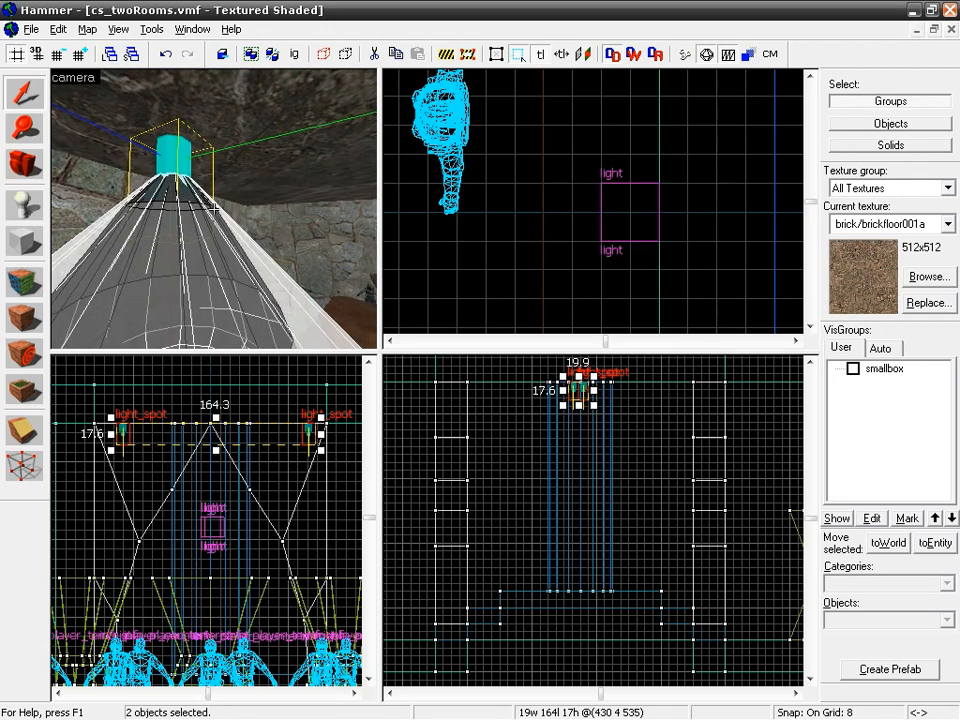
key("s")
key("d")
key("s")
key("s")
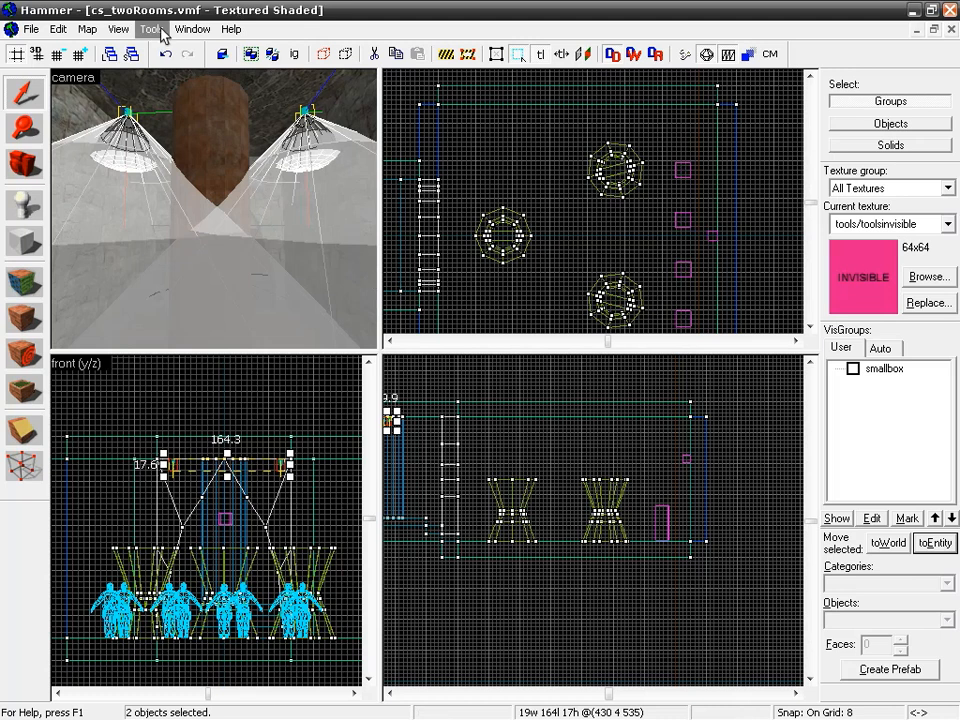
Step: Hide the object helpers that draw the spotlight cones, and show them again
left_click(122, 30)
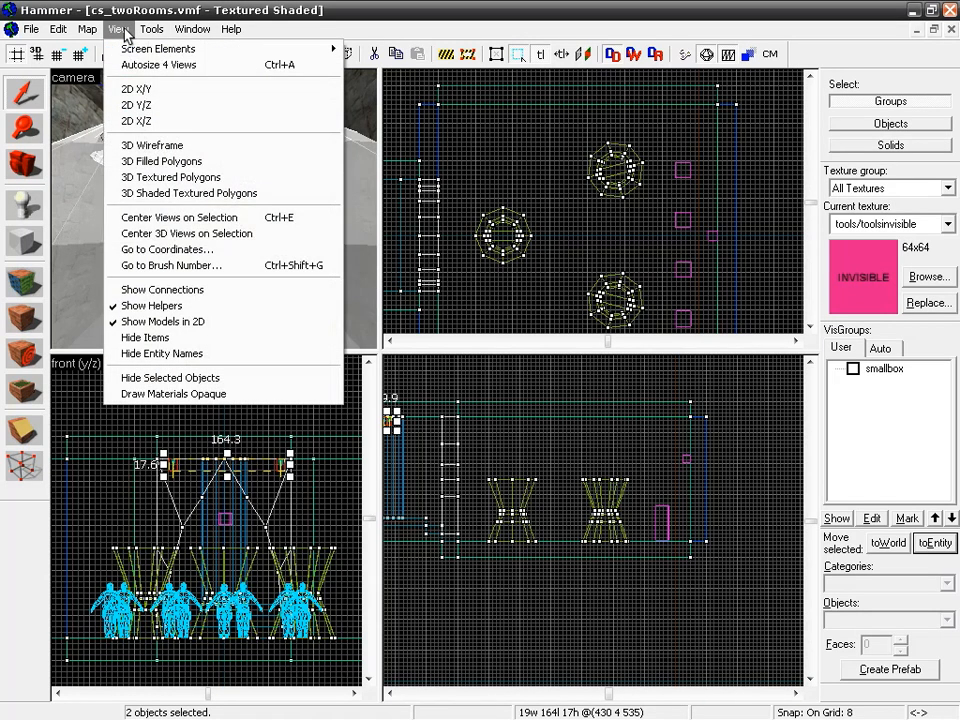
left_click(130, 310)
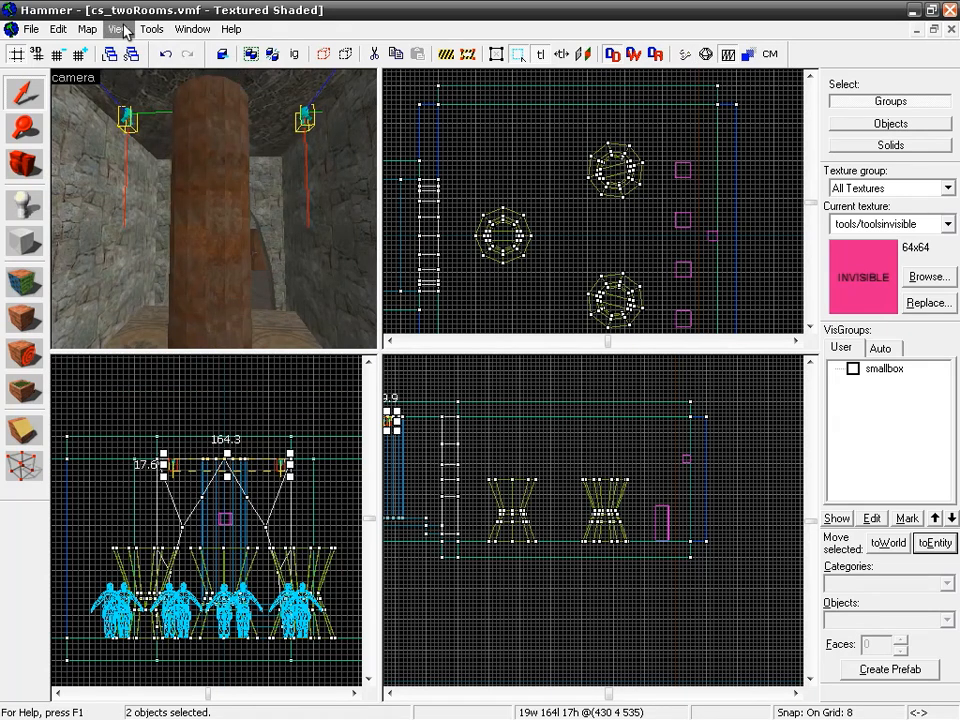
left_click(127, 32)
left_click(196, 308)
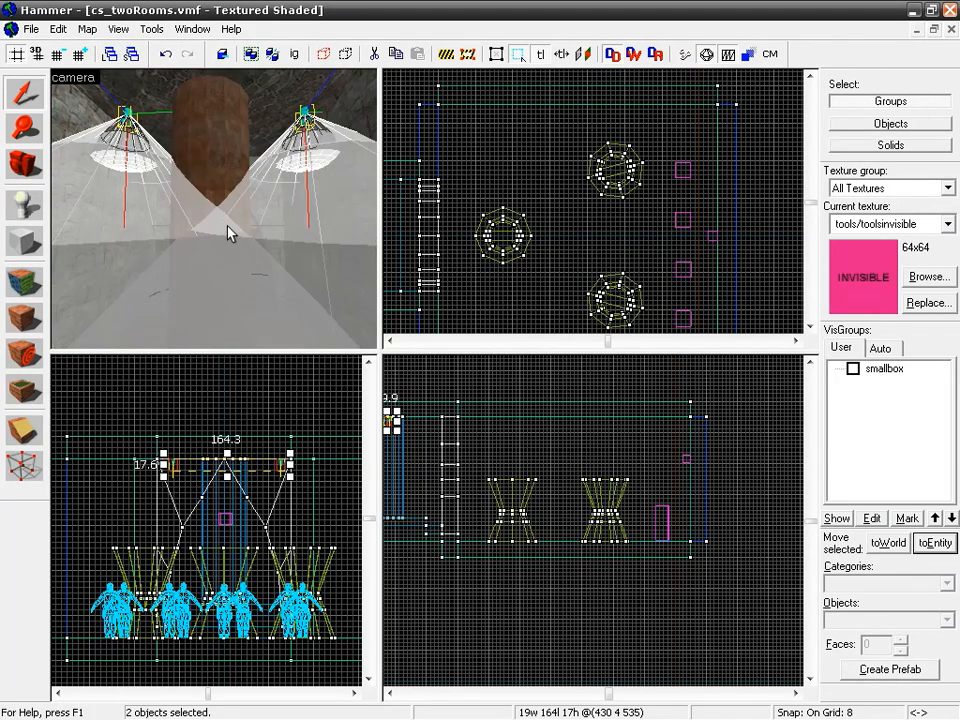
Step: Maximize the camera view and give both ceiling light_spot entities the name light_spot in their shared object properties
key("shift+z")
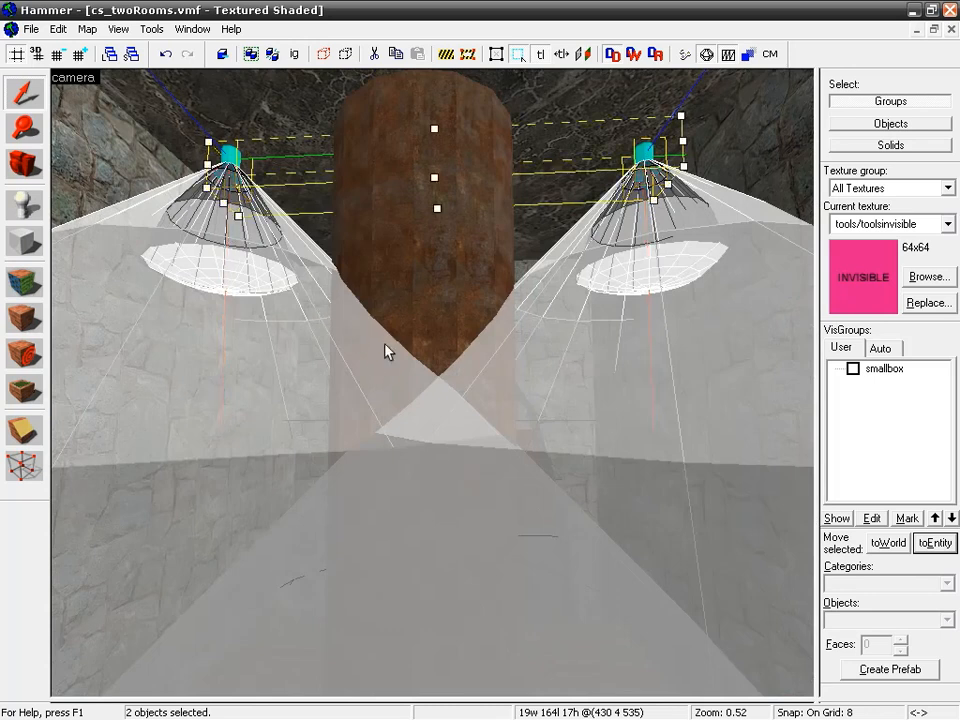
left_click(244, 244)
left_click(233, 163)
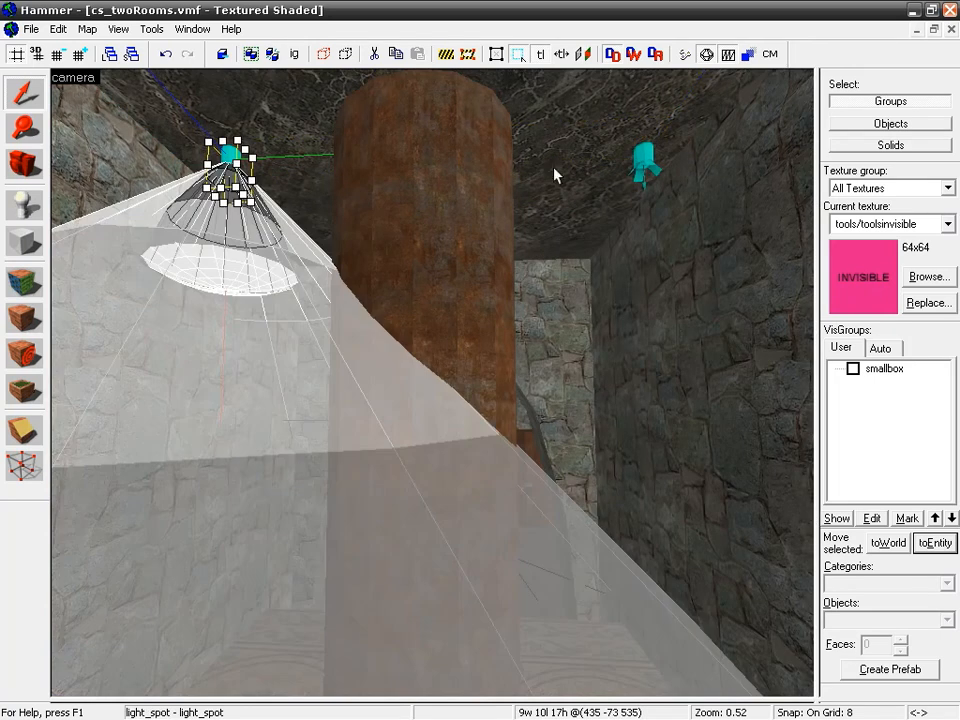
left_click(650, 158, "ctrl")
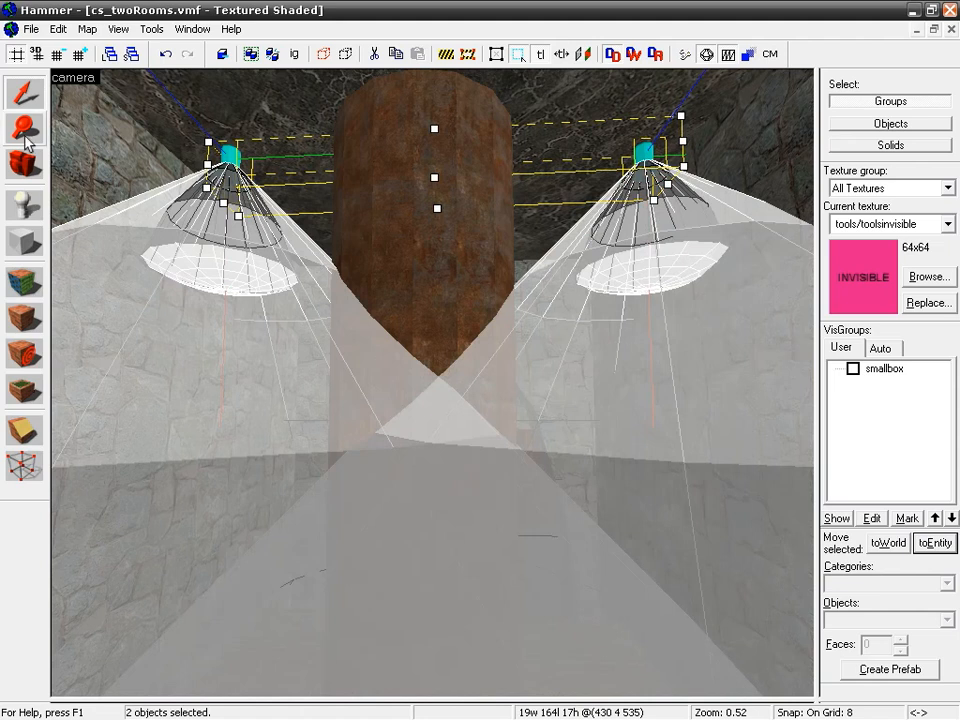
key("alt+Return")
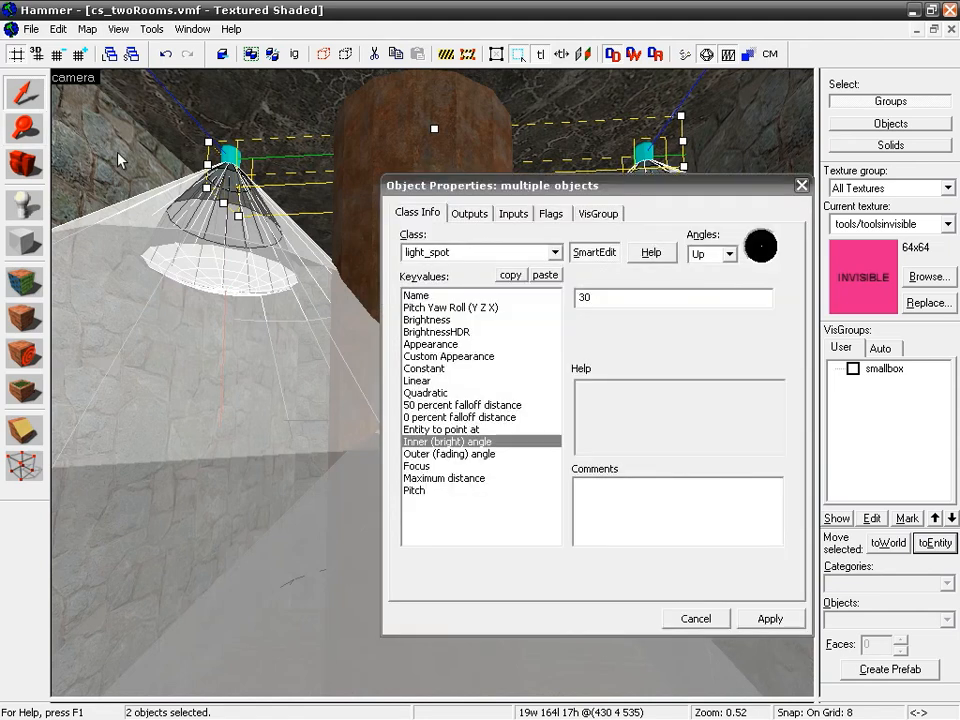
left_click_drag(467, 193, 442, 248)
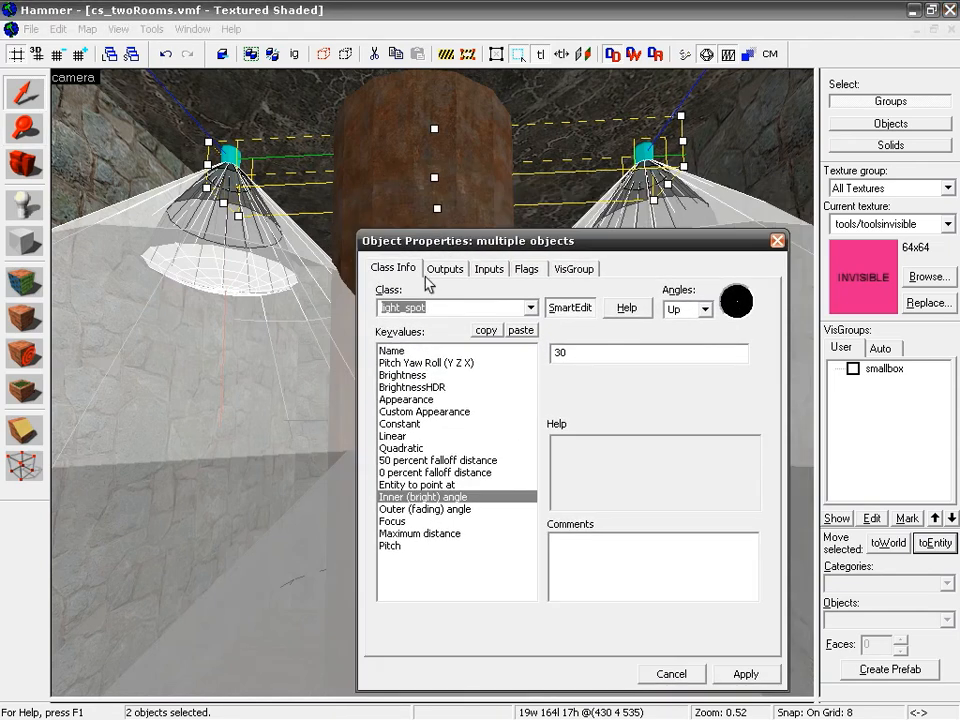
left_click(424, 350)
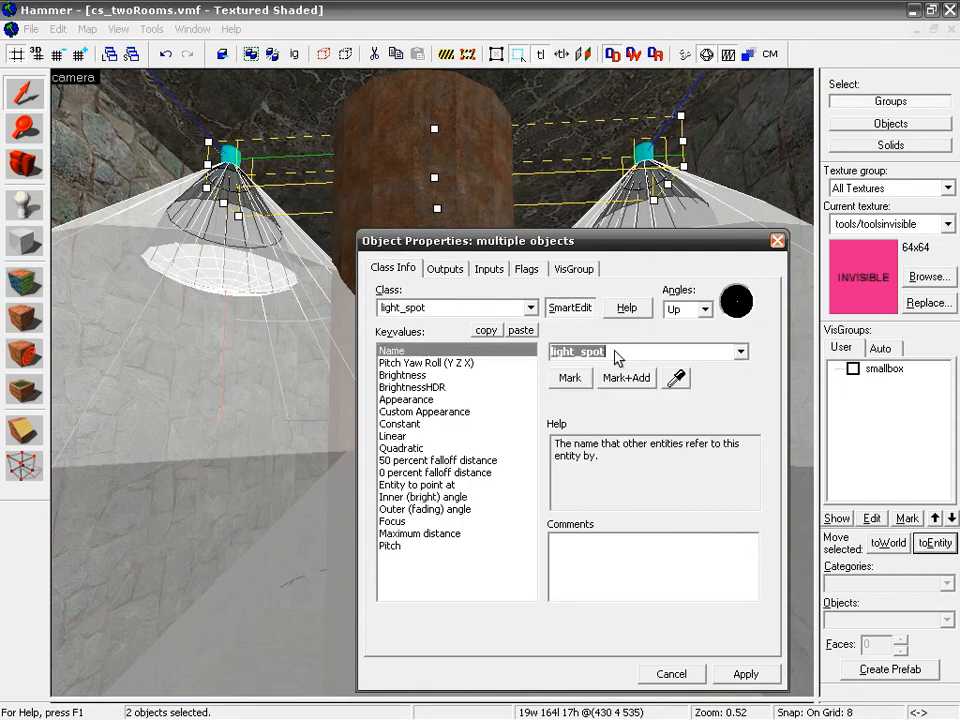
type("li")
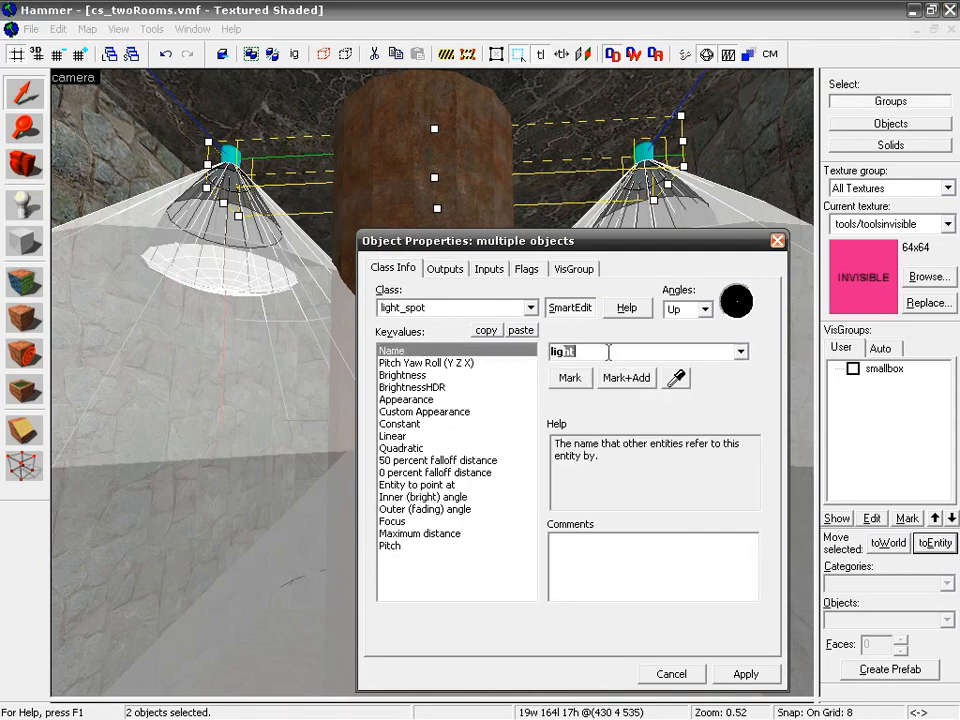
type("ght_spot")
left_click(752, 678)
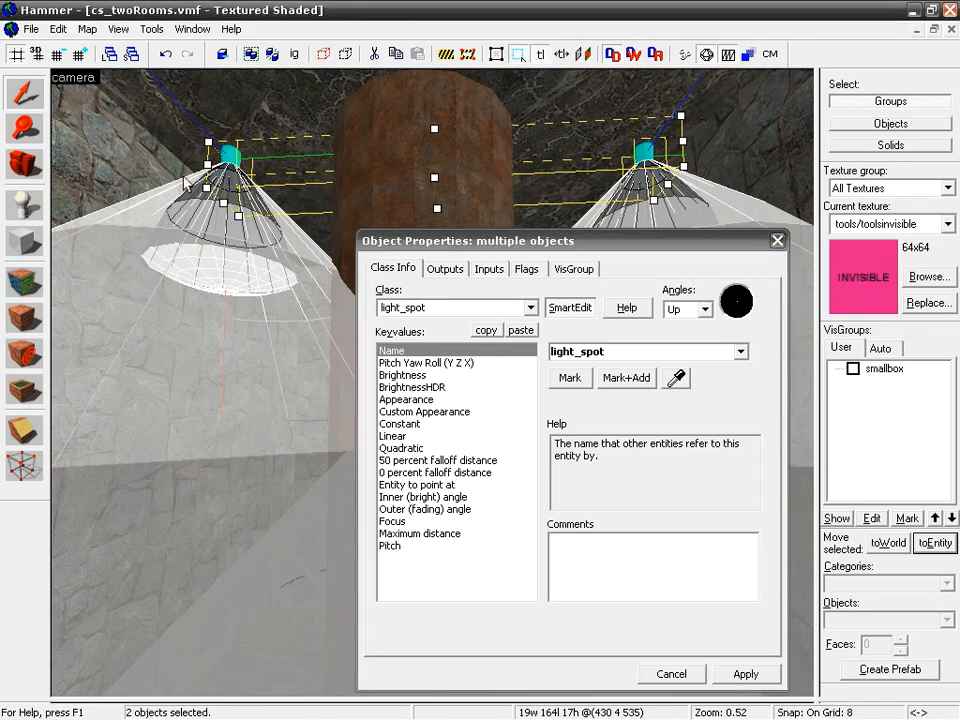
Step: Set the Brightness colour of both light_spots to a light blue of 123 143 238
left_click(403, 375)
left_click(587, 382)
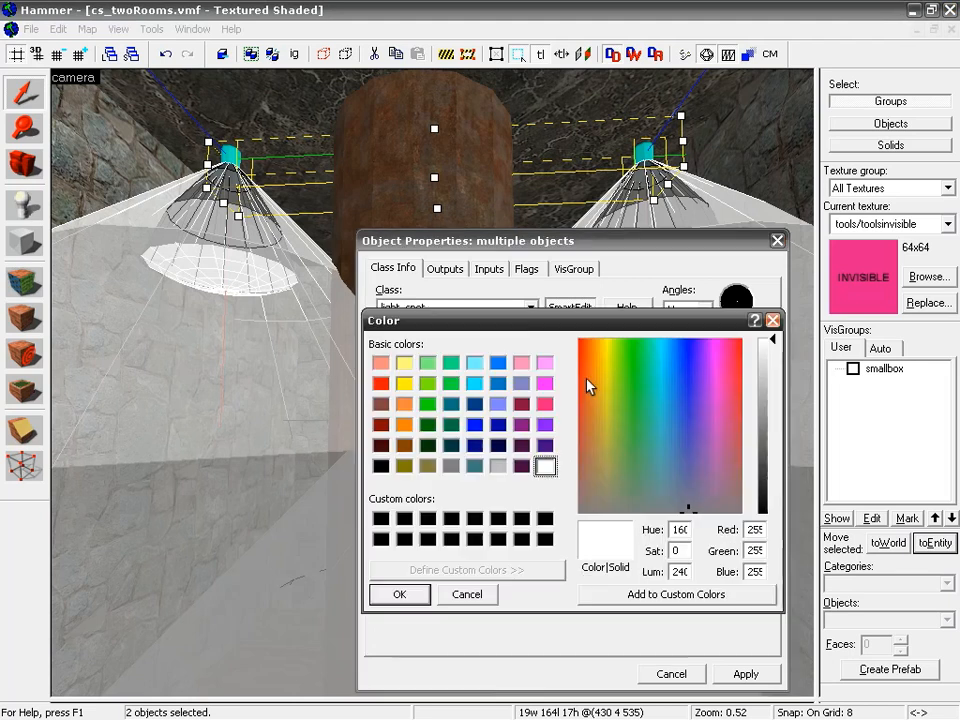
left_click_drag(693, 492, 684, 378)
left_click_drag(775, 355, 771, 470)
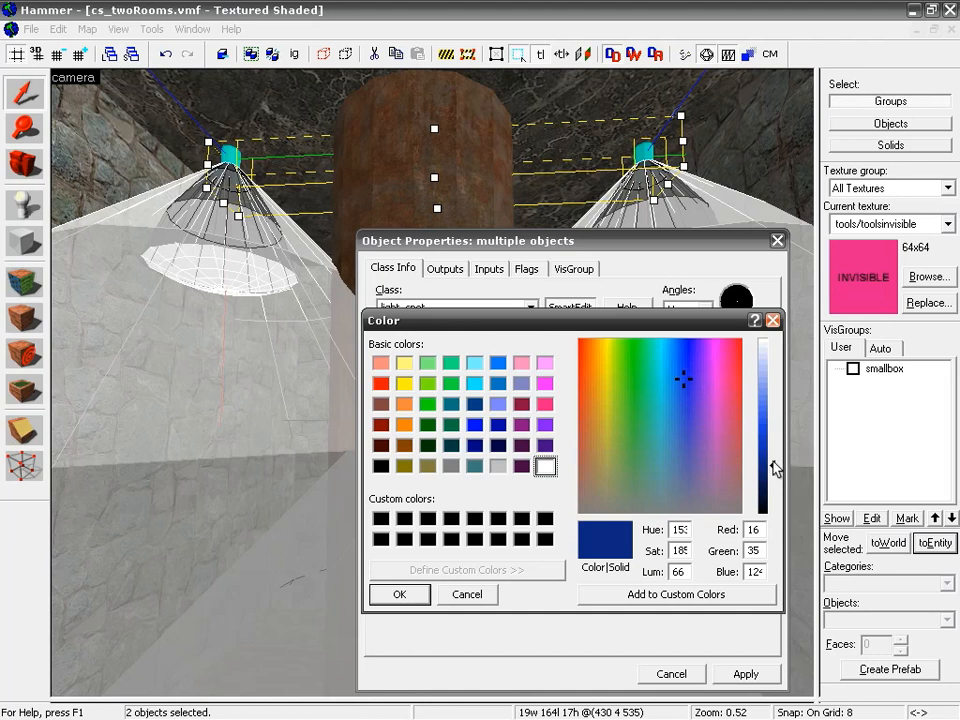
left_click_drag(771, 472, 775, 390)
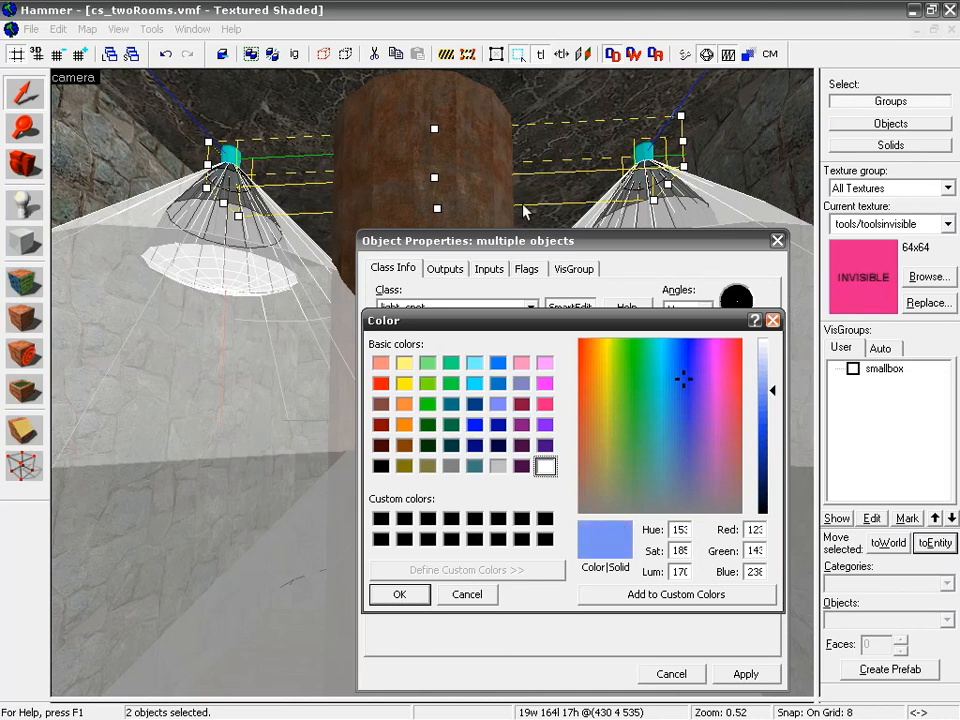
left_click(412, 596)
left_click(757, 676)
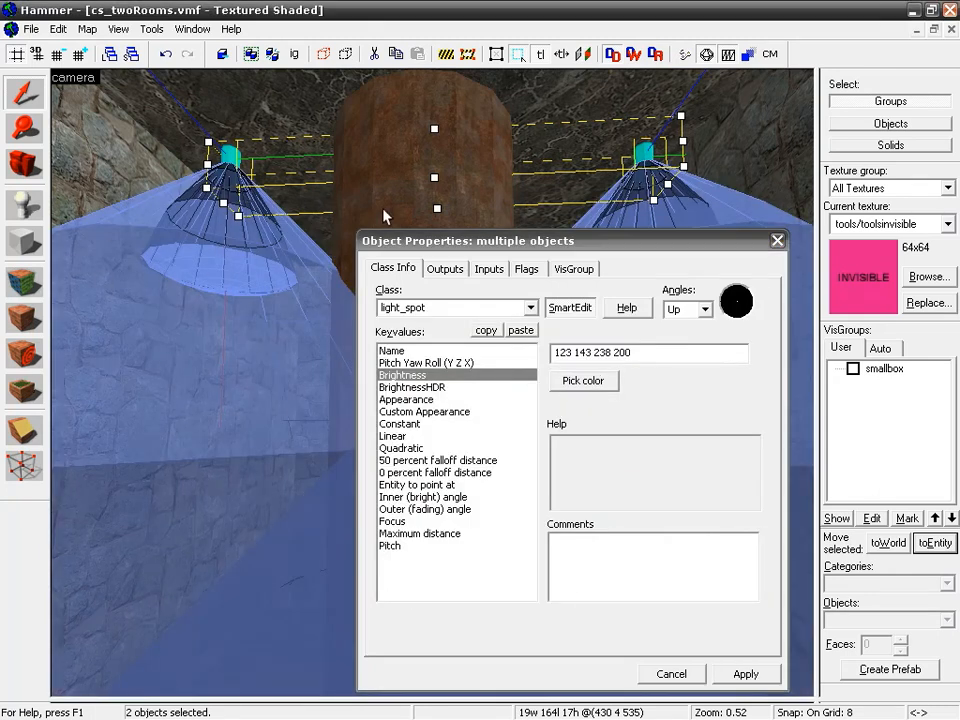
left_click_drag(471, 241, 378, 583)
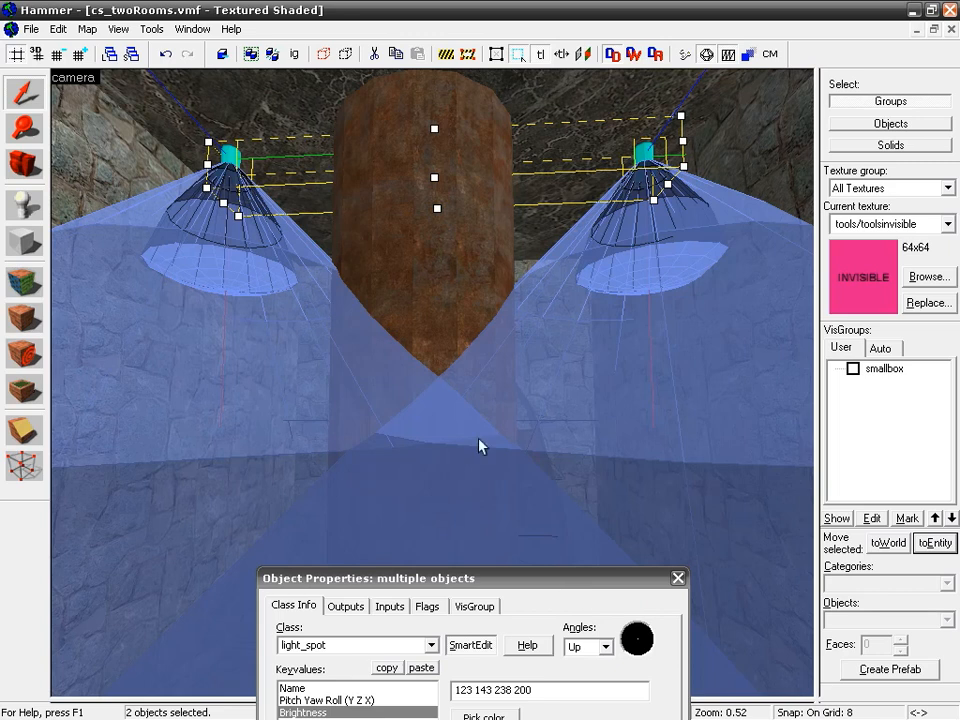
left_click_drag(505, 590, 483, 191)
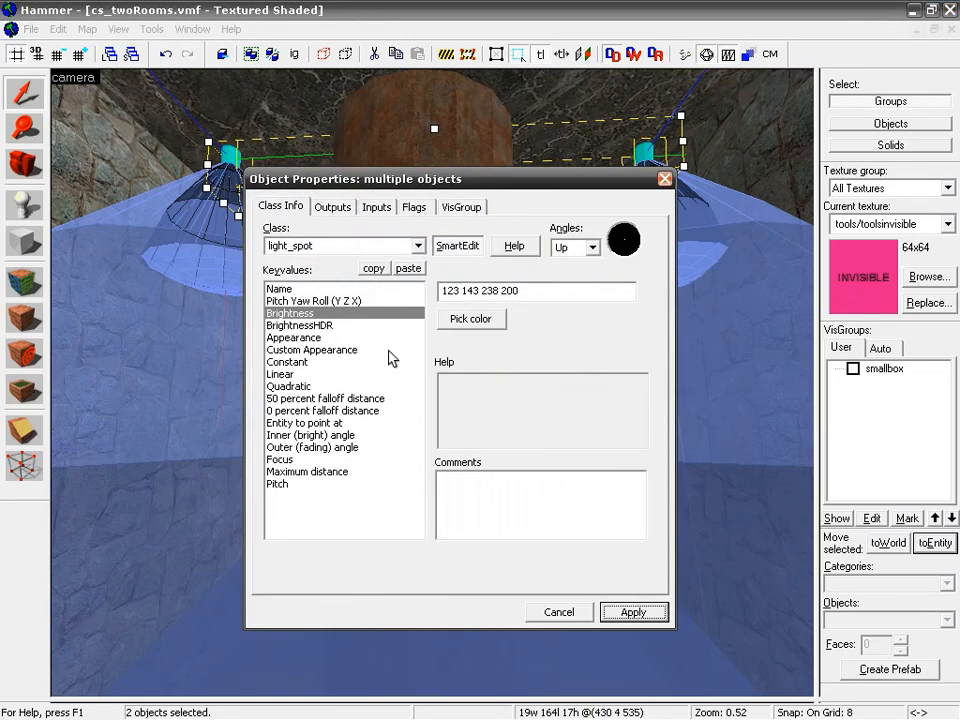
Step: Set the Inner (bright) angle of both light_spots to 15
left_click(290, 387)
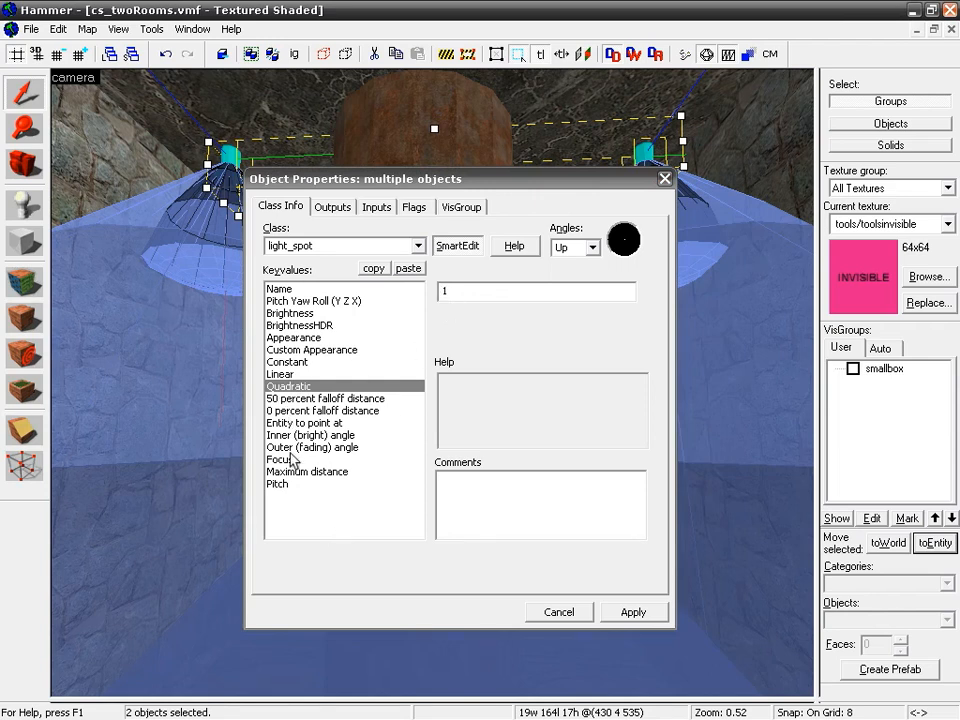
left_click(286, 436)
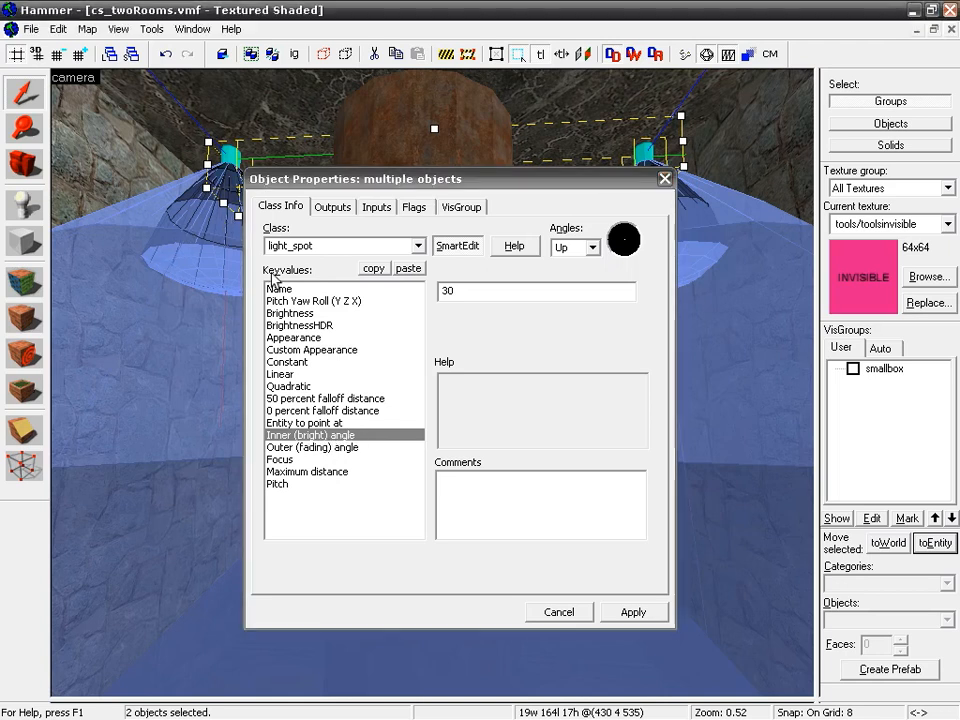
left_click(452, 289)
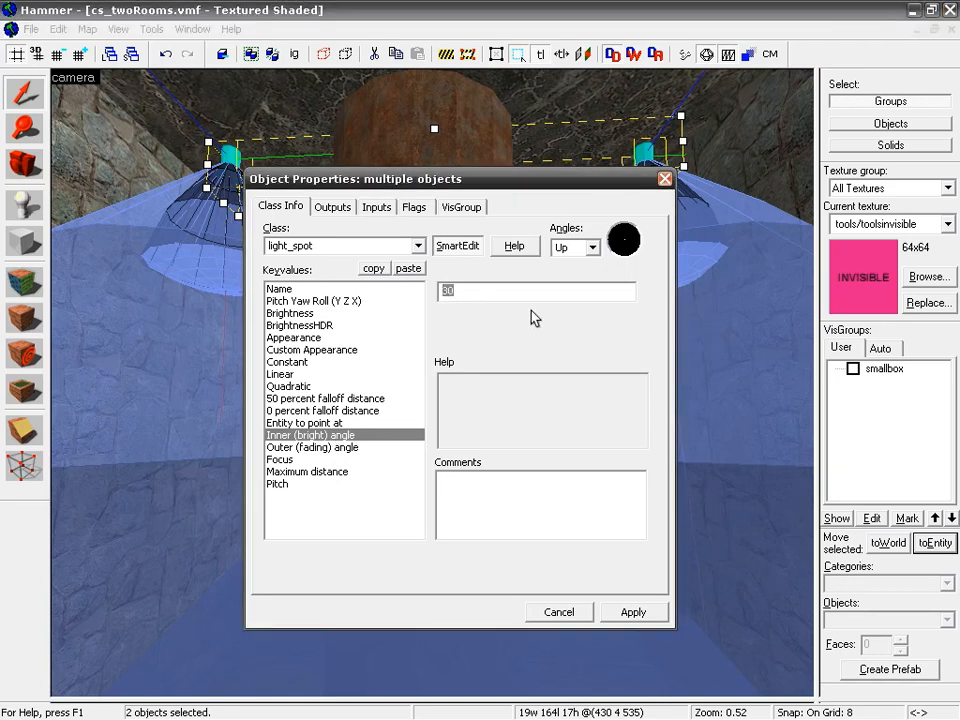
type("15")
left_click(628, 612)
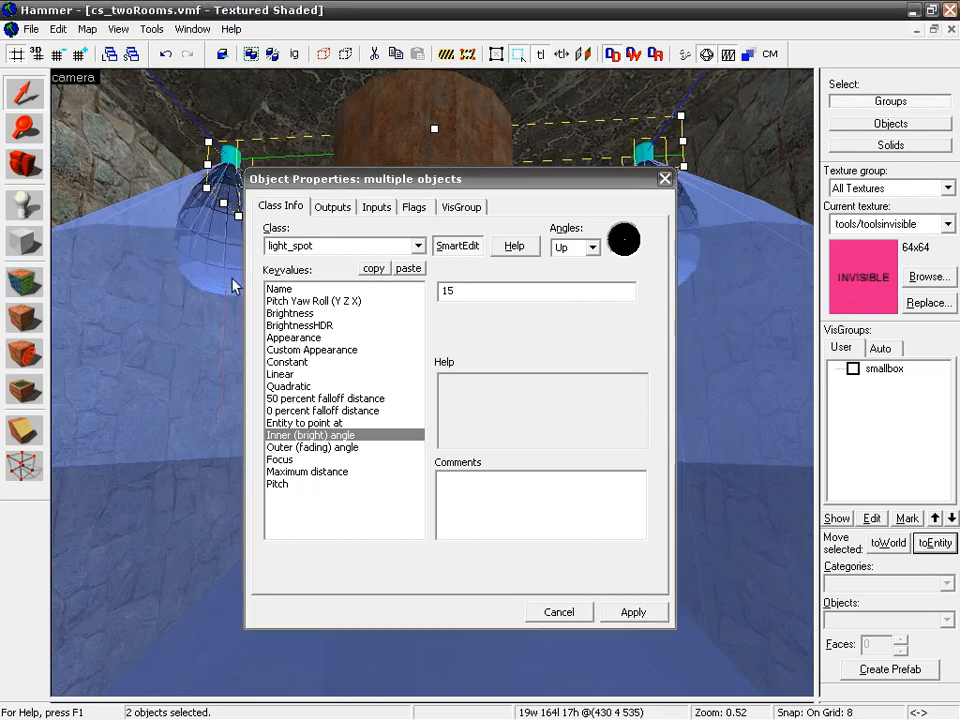
Step: Try an Outer (fading) angle of 25 on both light_spots, reduce it to 20, and close their object properties
left_click(290, 448)
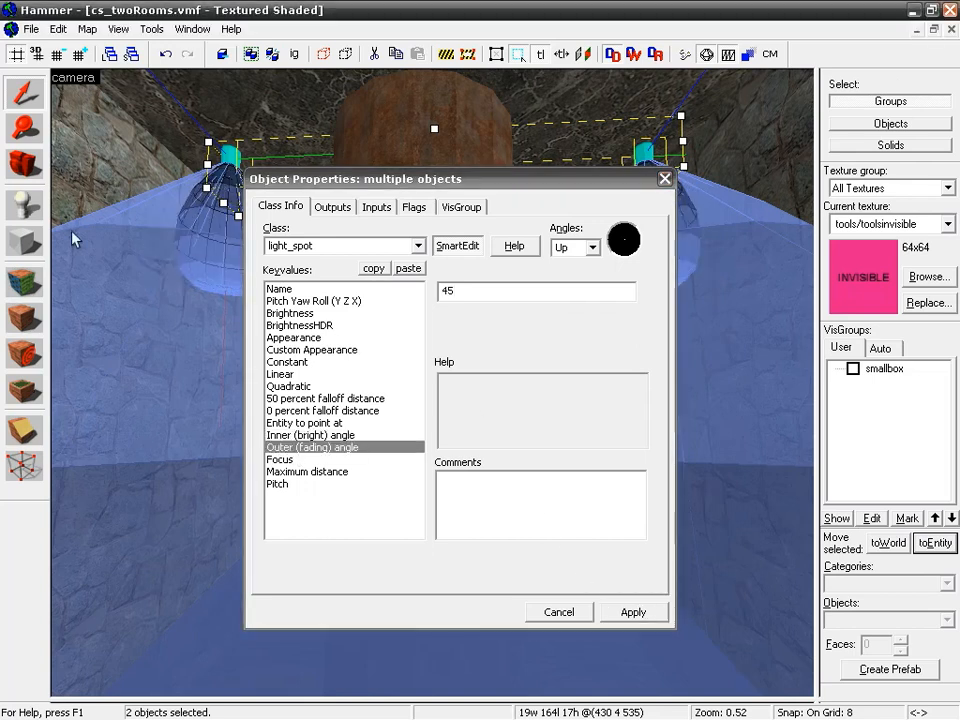
double_click(443, 291)
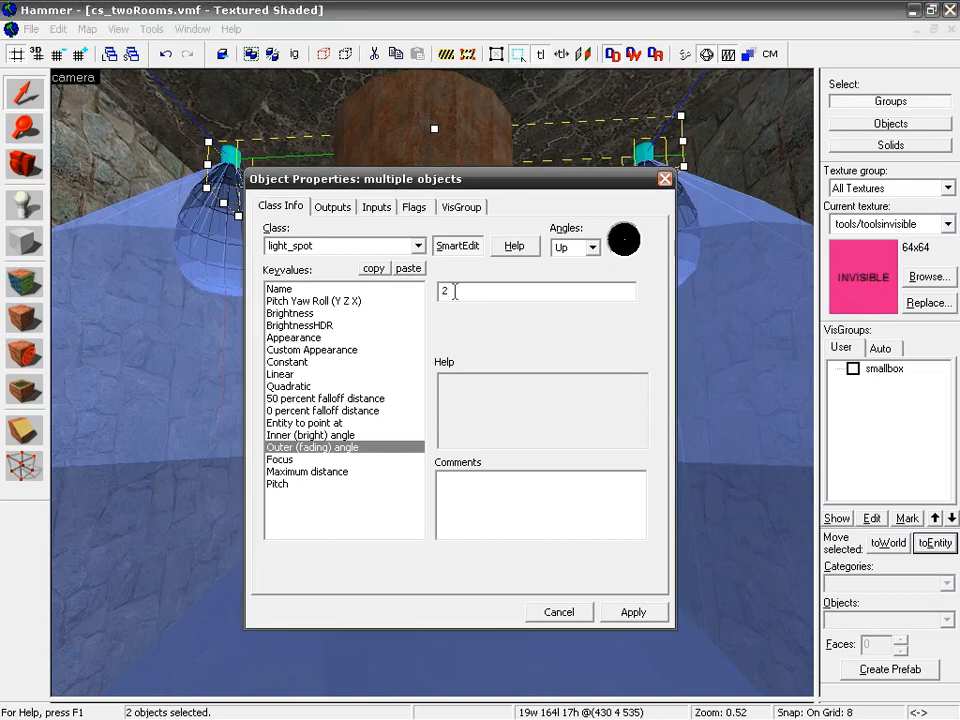
left_click(660, 611)
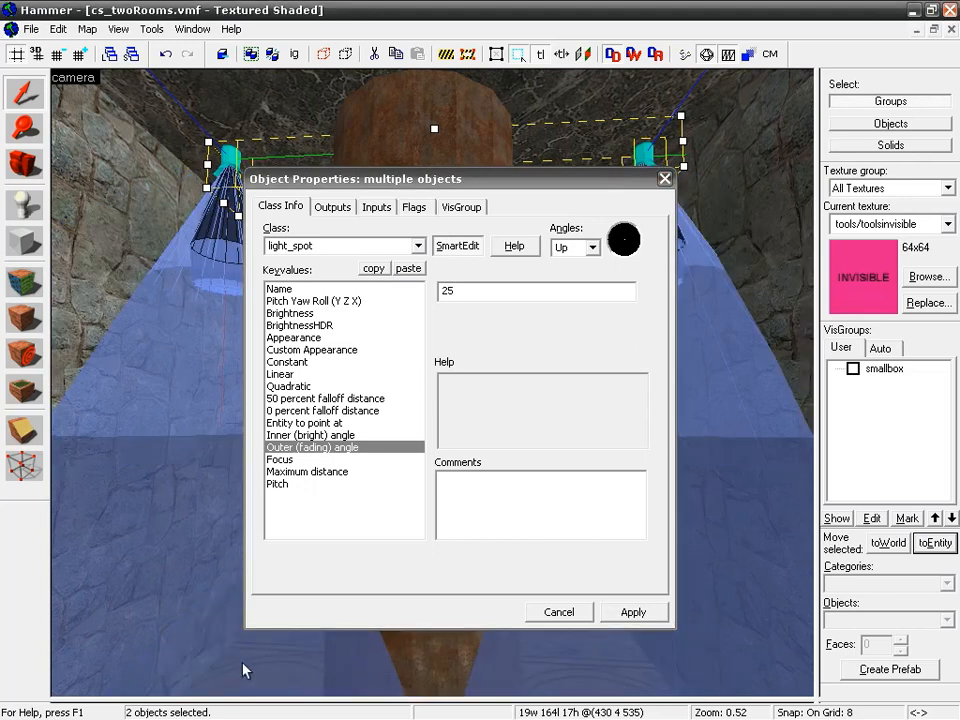
double_click(430, 290)
type("20")
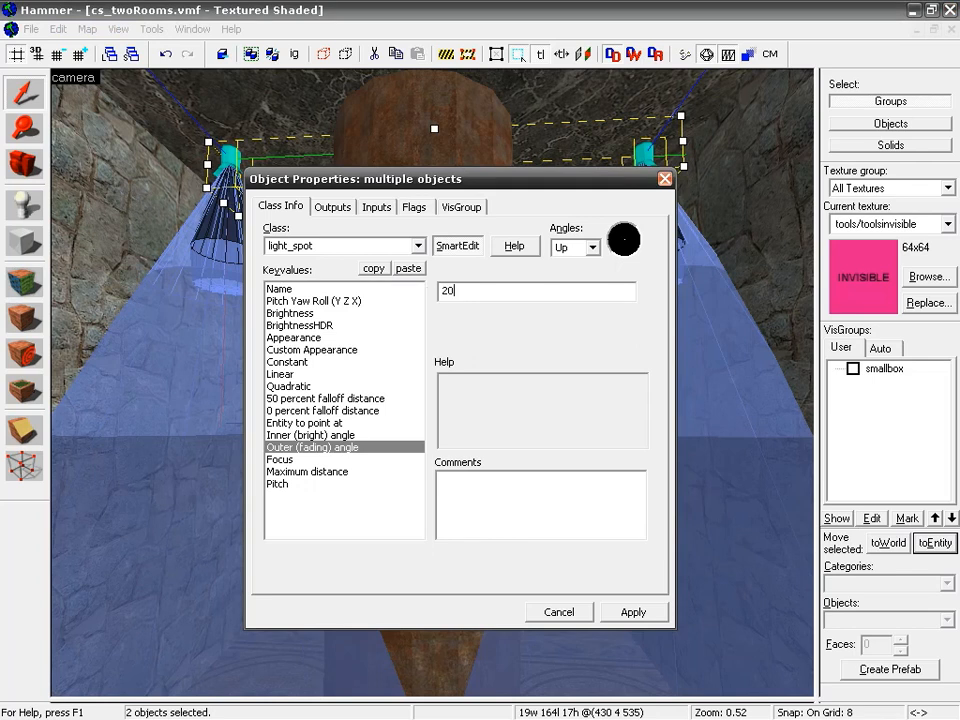
left_click(634, 612)
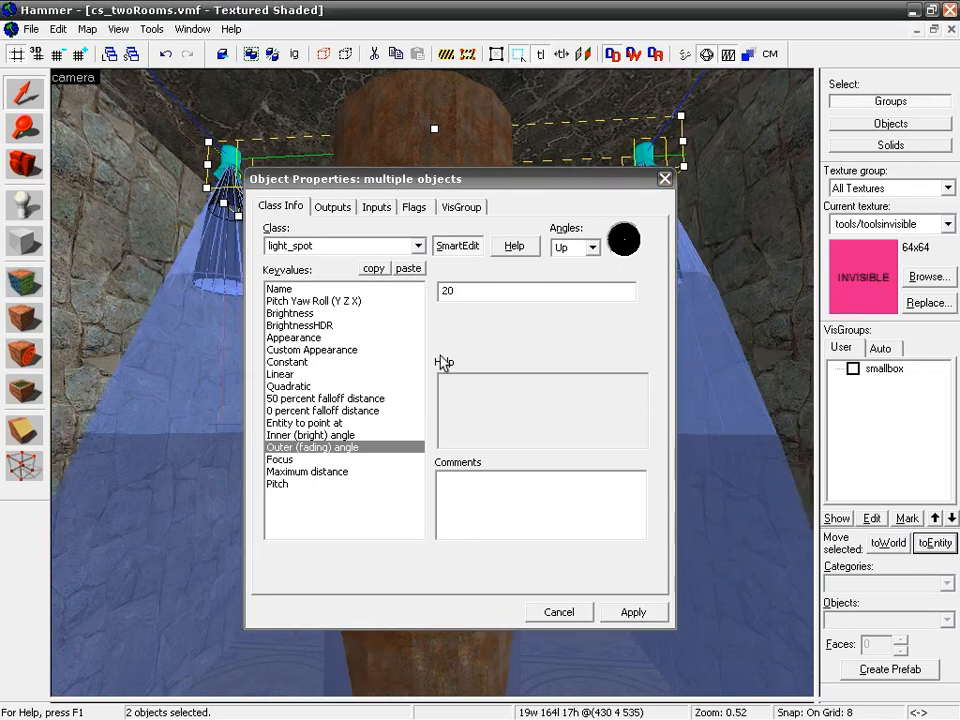
left_click(664, 180)
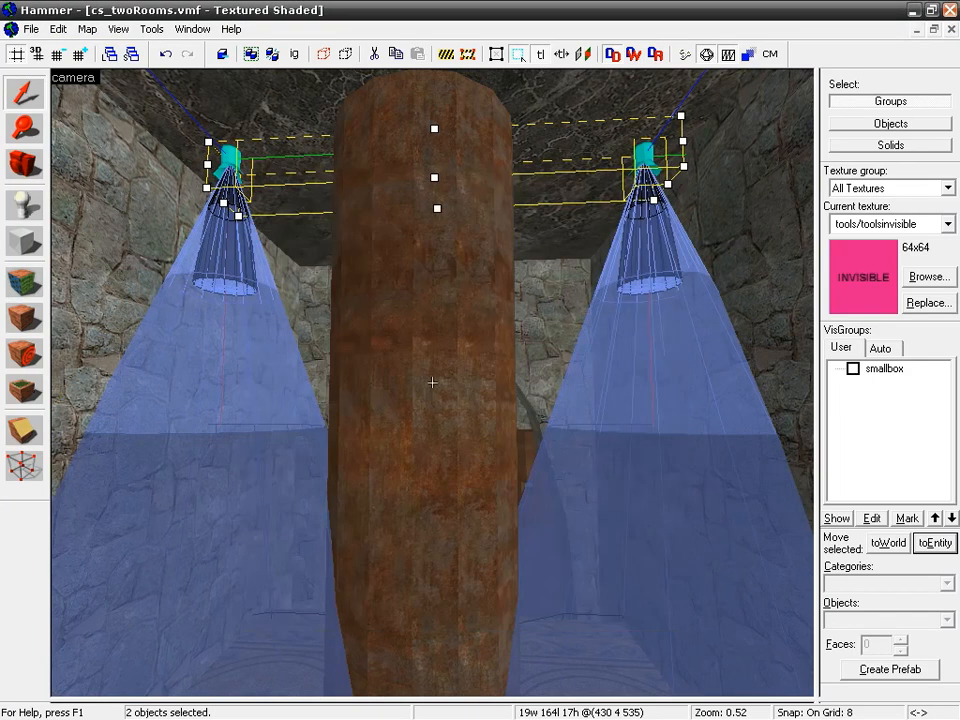
Step: Inspect both spotlight cones around the central column from several camera positions, from the ceiling down to the floor
key("z")
key("w")
key("s")
key("z")
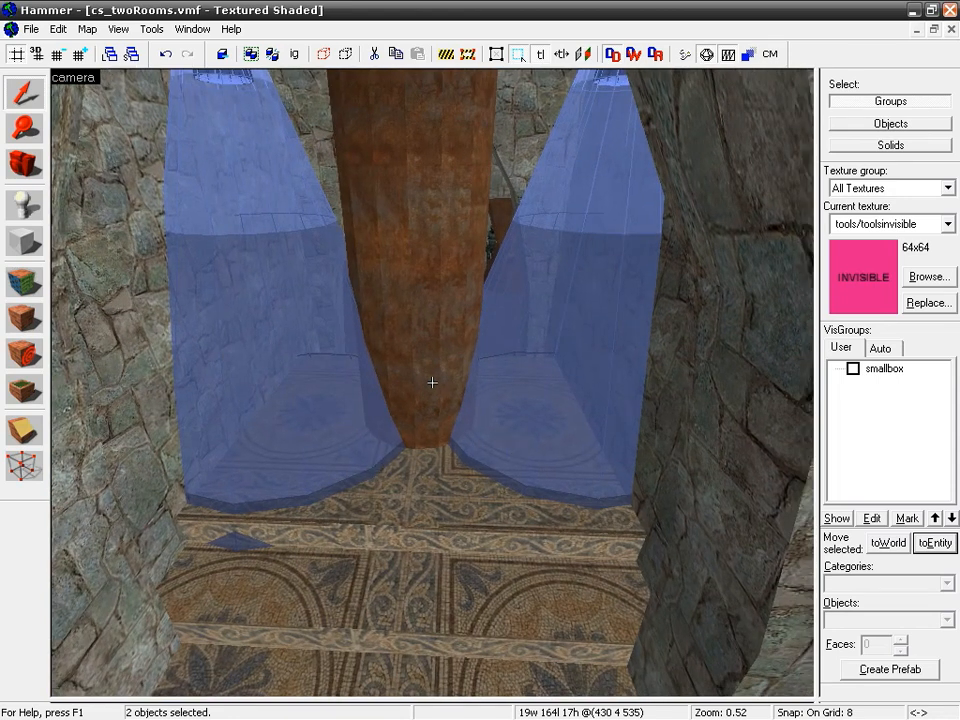
key("z")
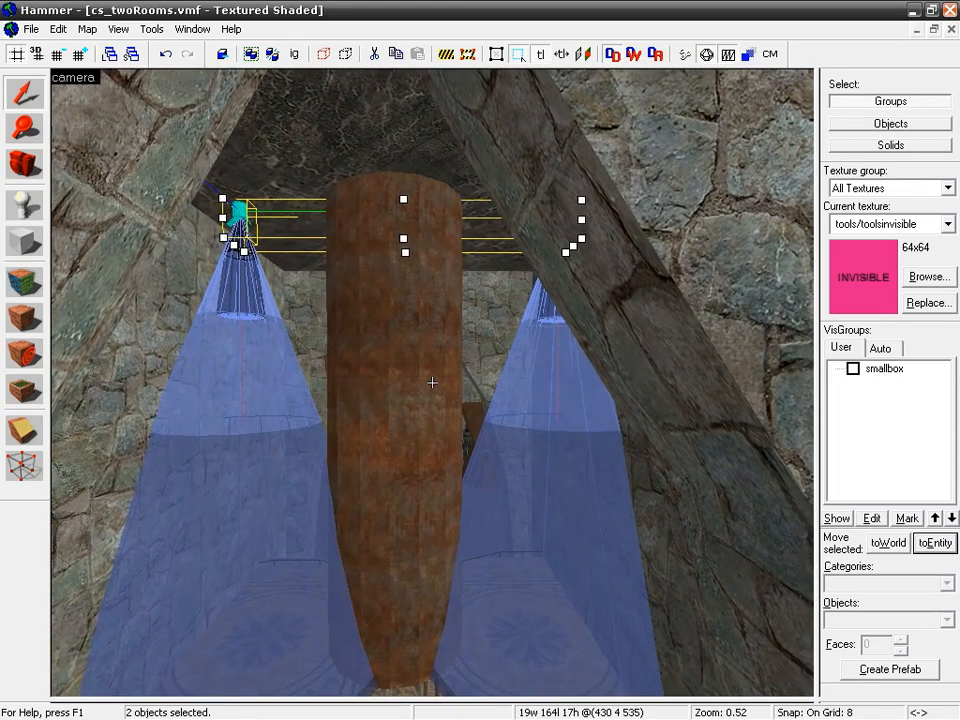
key("w")
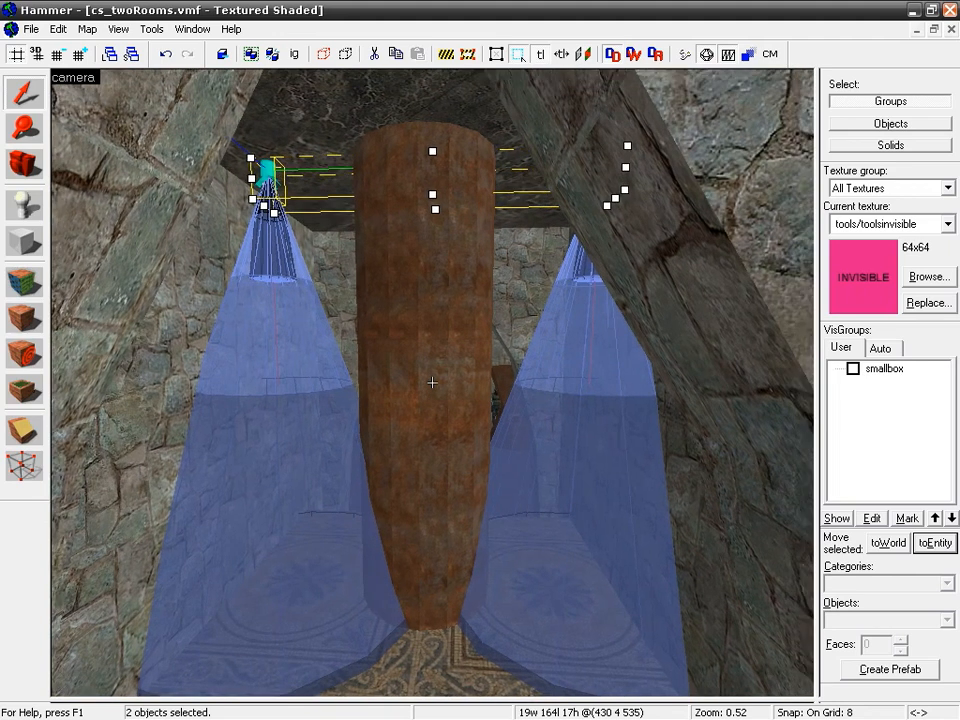
key("w")
key("z")
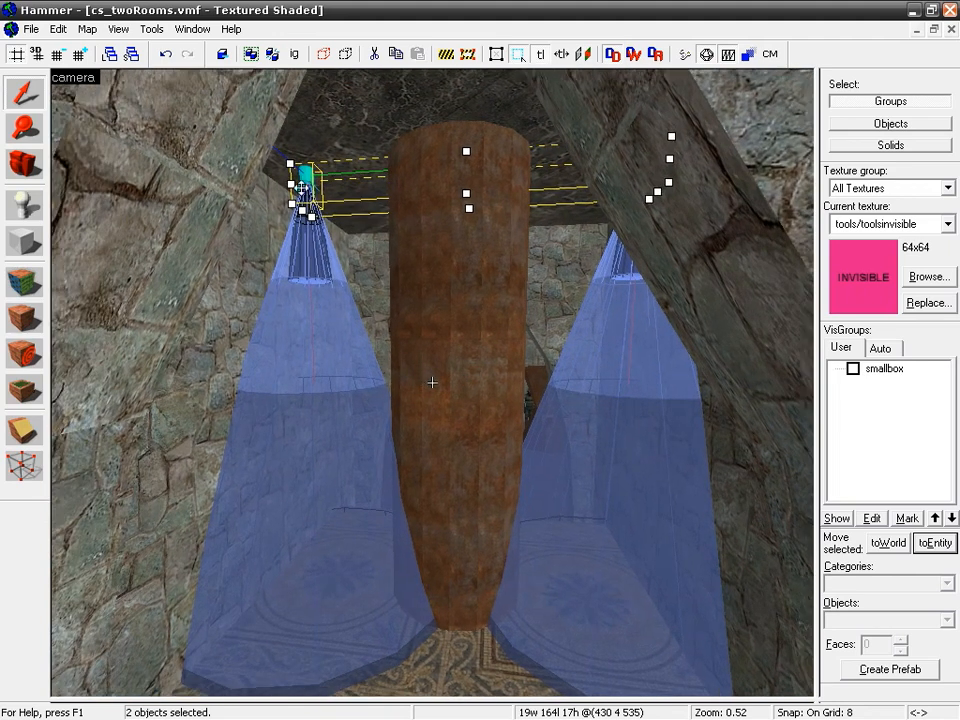
key("z")
key("w")
key("a")
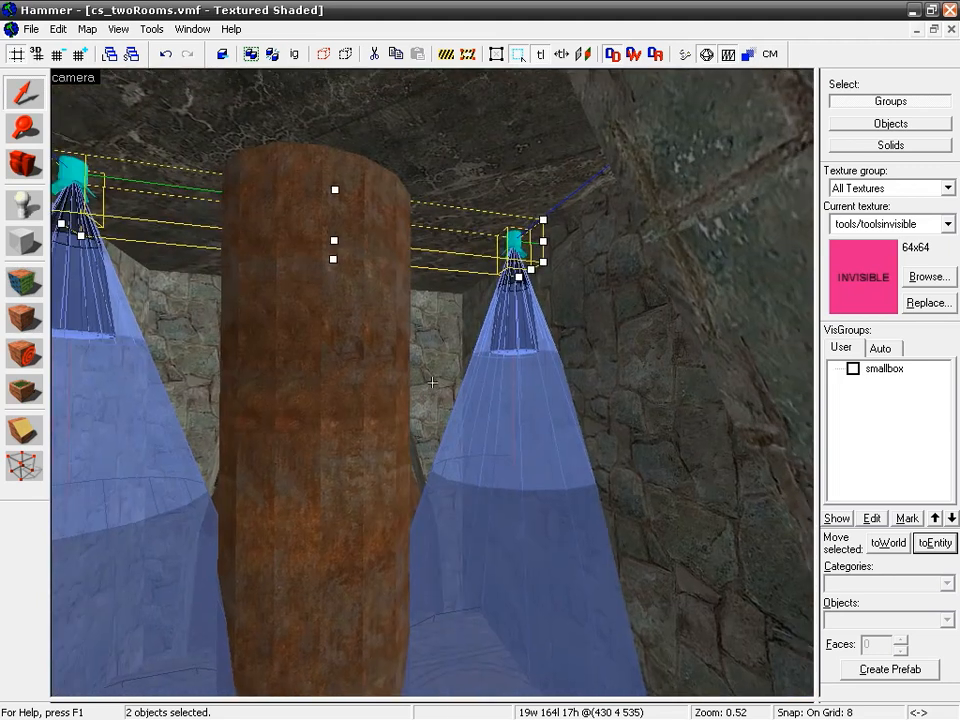
key("d")
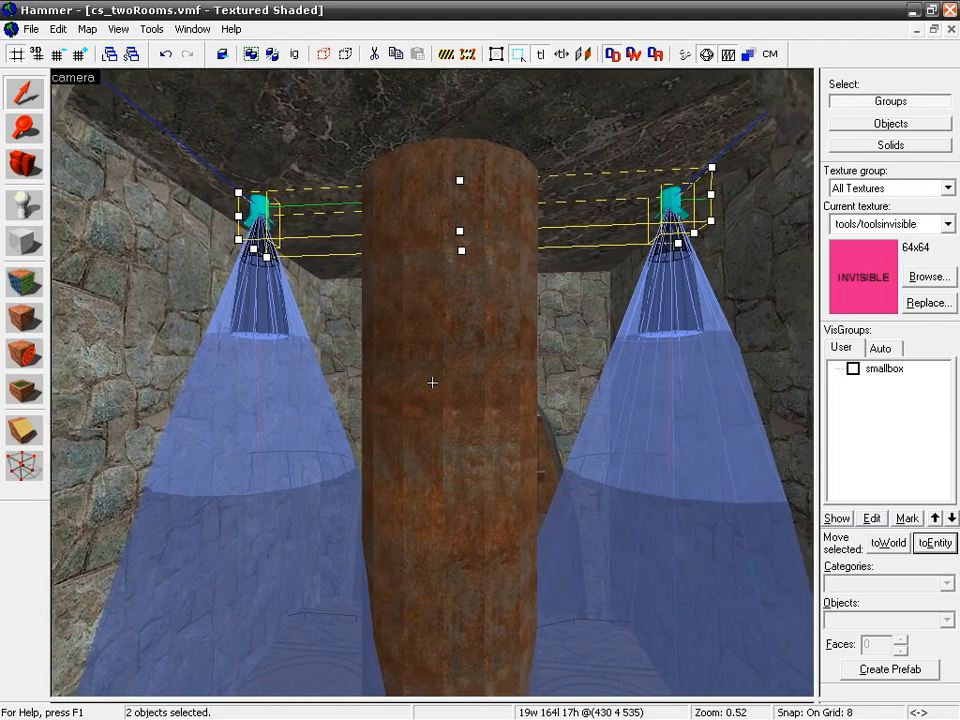
key("z")
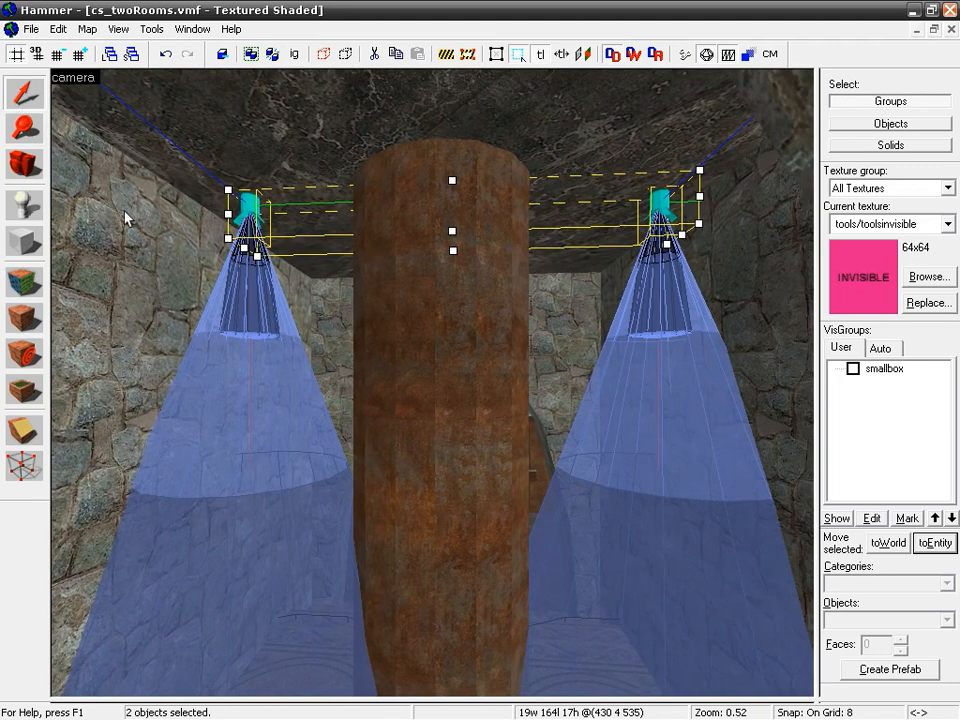
Step: Place a prop_static entity on the ceiling between the central column and one of the light_spots
left_click(24, 207)
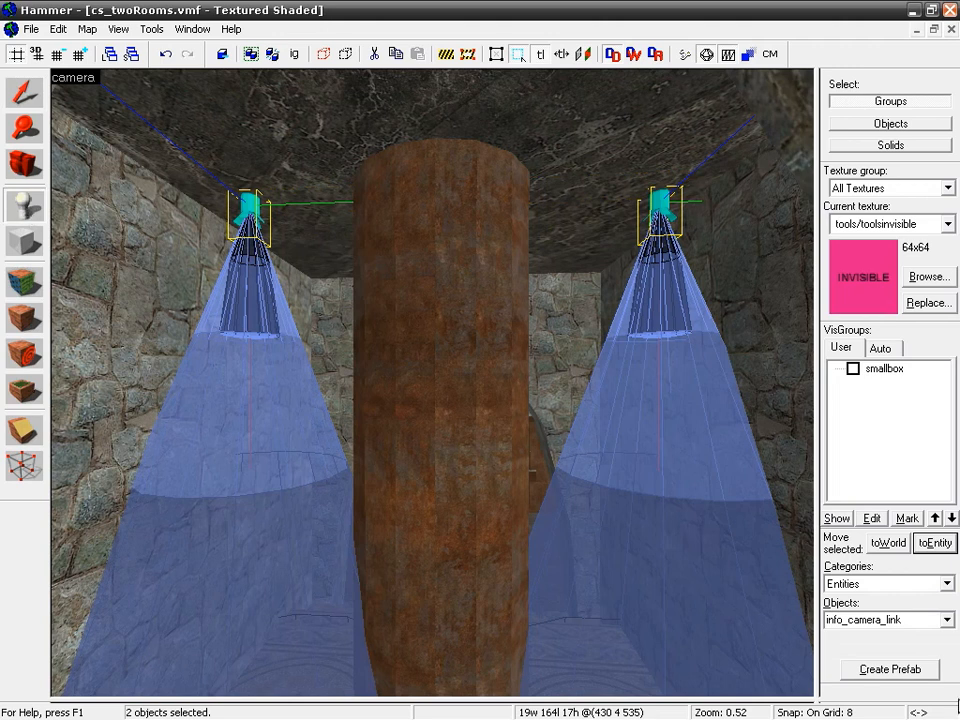
left_click(873, 622)
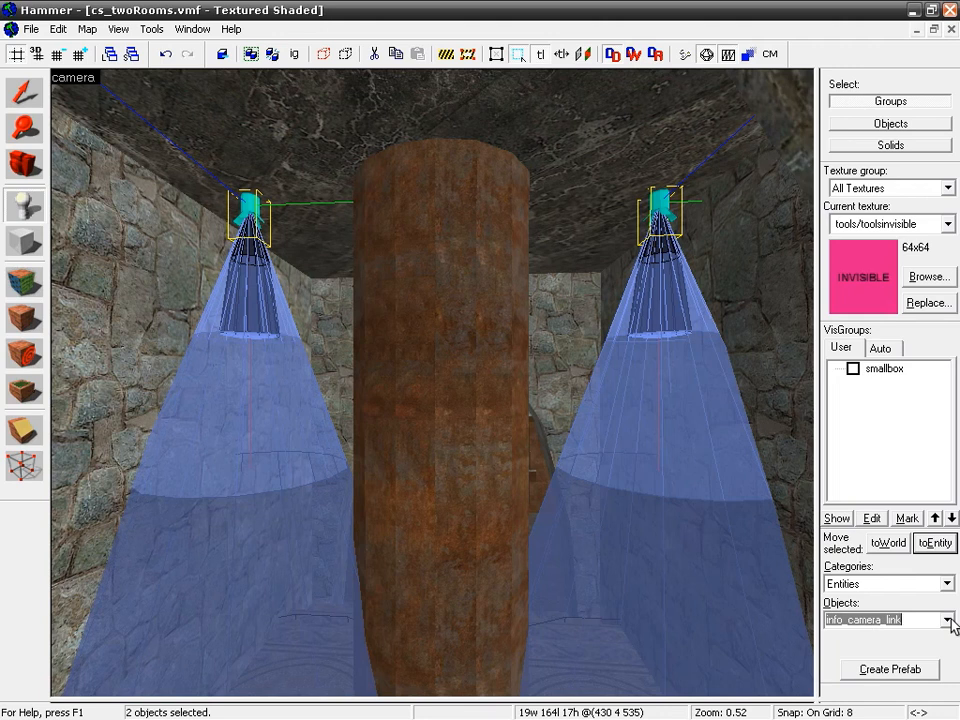
type("prop_static")
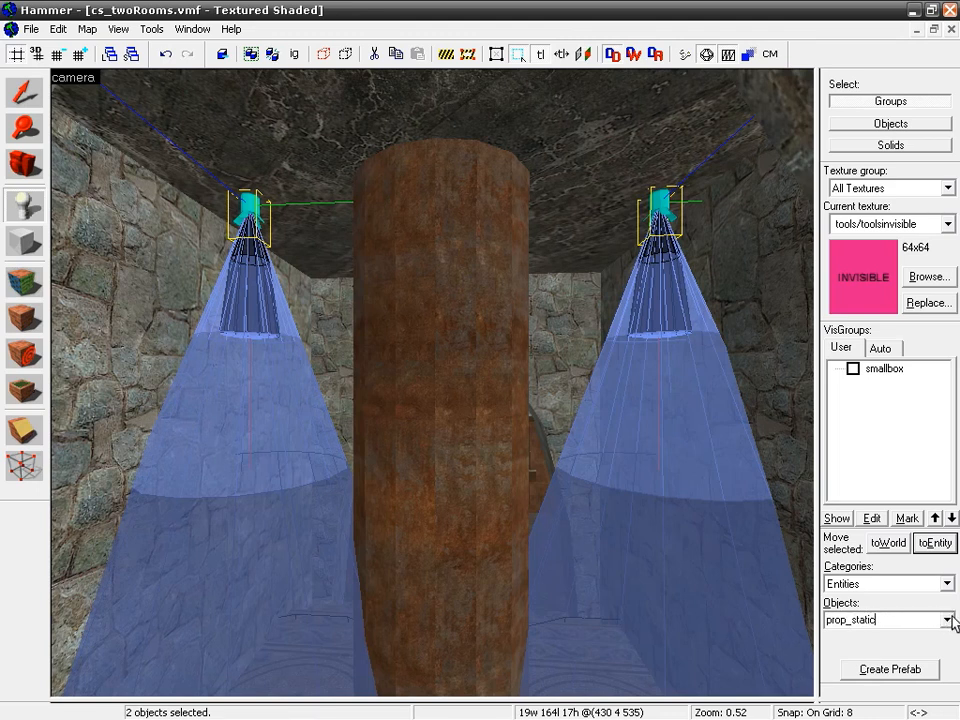
left_click(946, 620)
left_click(947, 408)
left_click(947, 408)
left_click(947, 408)
left_click(947, 408)
left_click(947, 409)
left_click(947, 409)
left_click(947, 409)
left_click(947, 409)
left_click(947, 409)
left_click(947, 409)
left_click(947, 409)
left_click(947, 409)
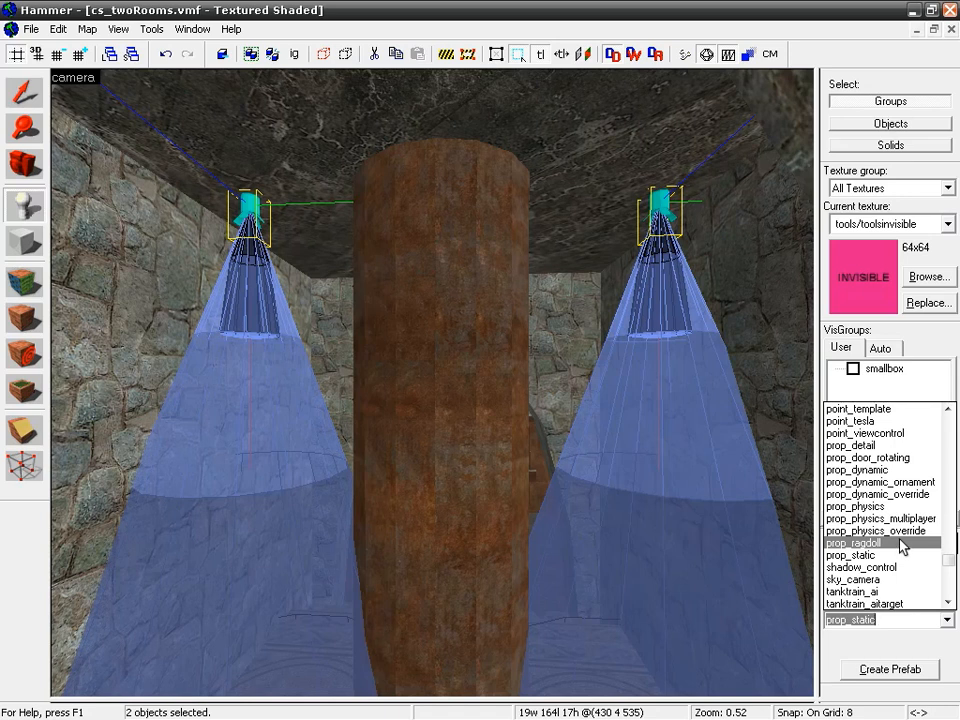
left_click(847, 555)
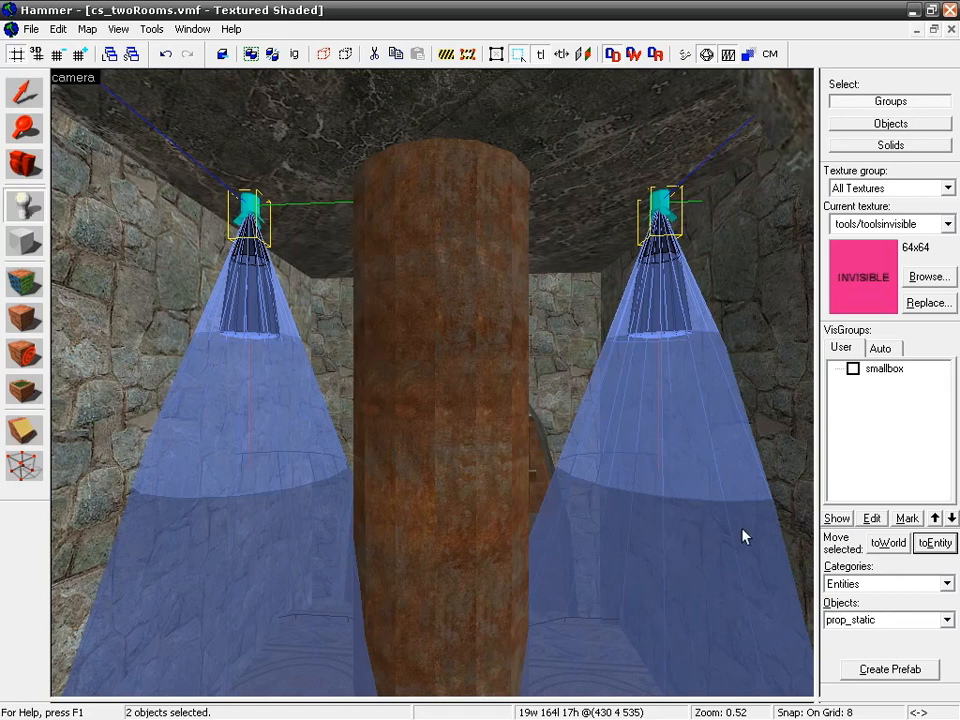
left_click(591, 216)
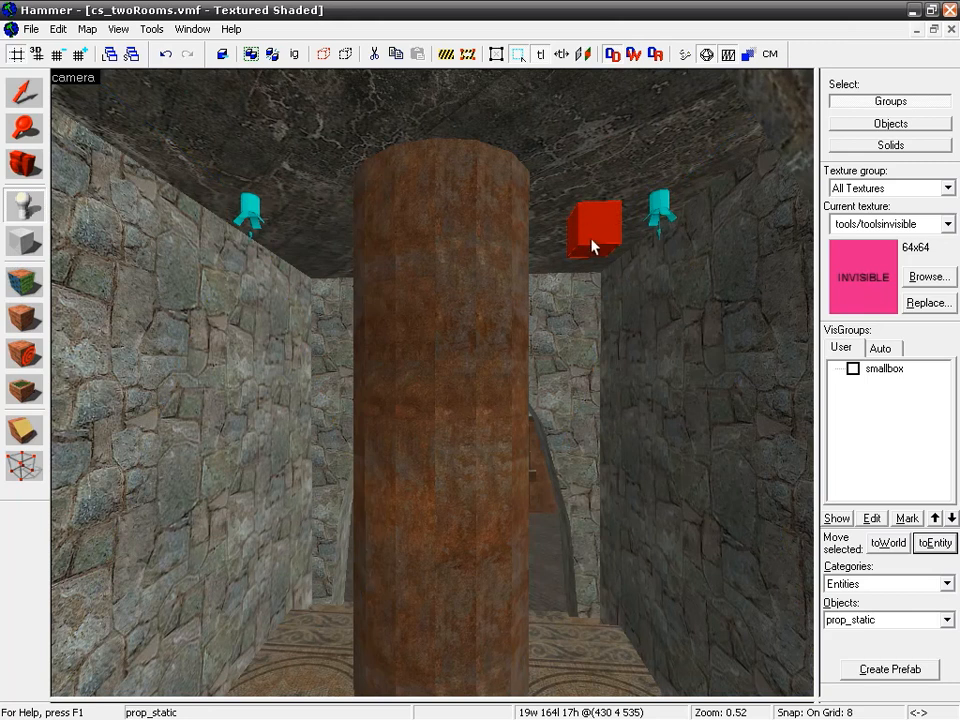
Step: Open the model browser for the World Model property of the new prop_static
key("alt+Return")
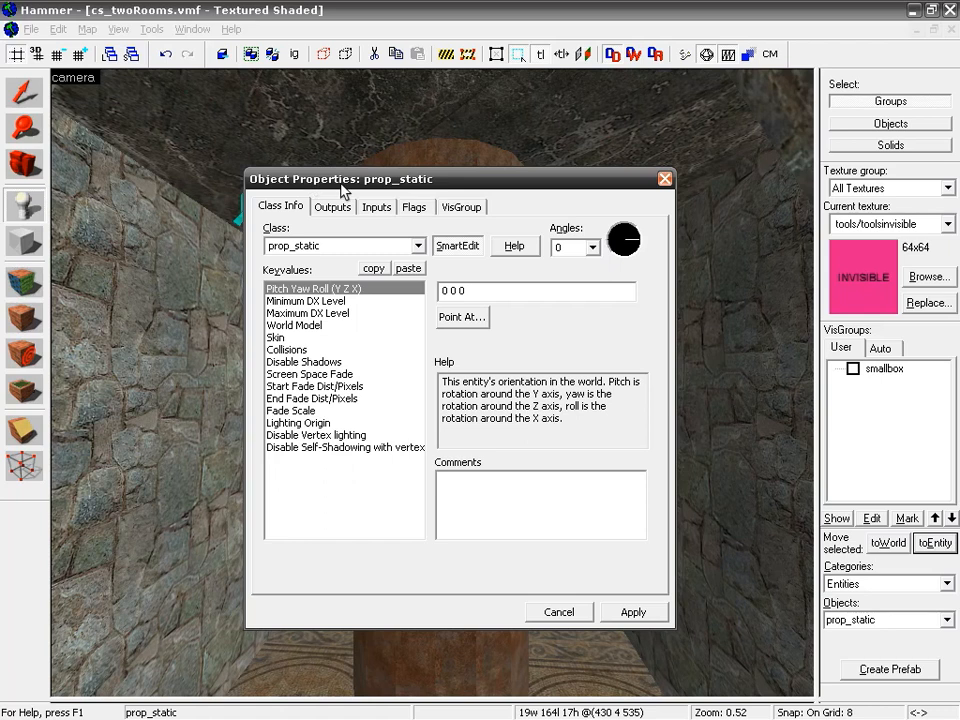
left_click(354, 247)
left_click(336, 326)
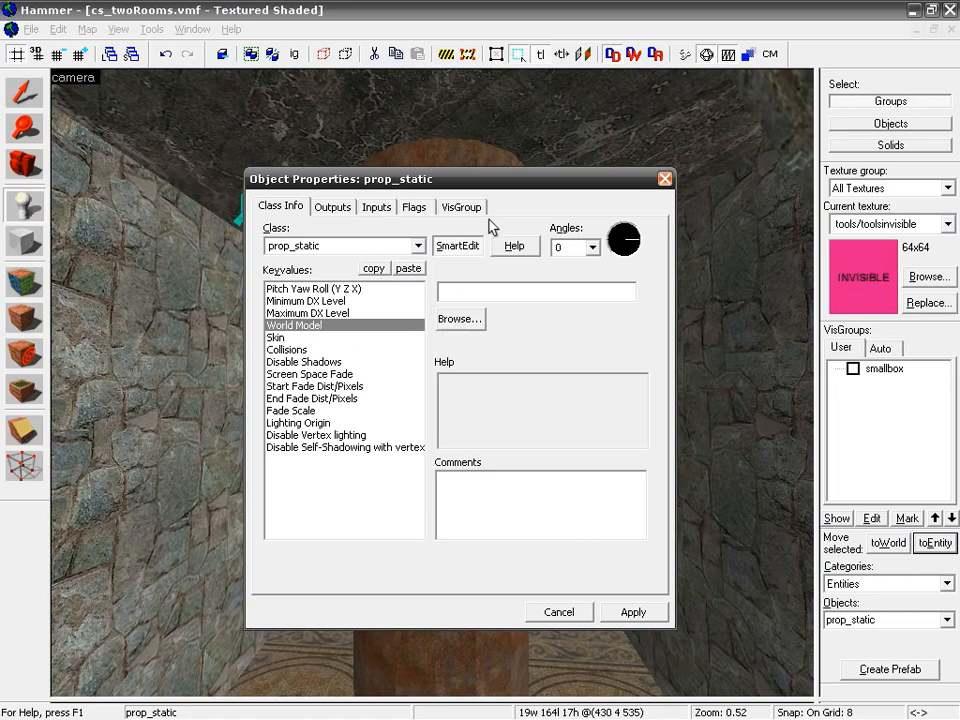
left_click(477, 320)
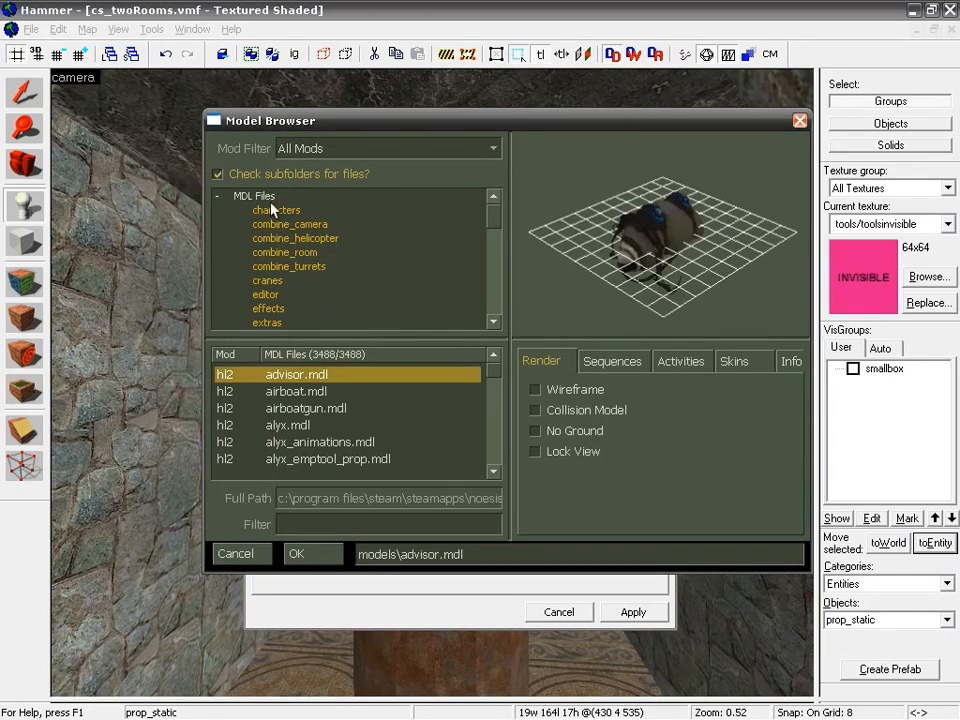
Step: Restrict the model list to the props_c17 folder and filter it by light
scroll(495, 241, "down", 2)
left_click_drag(493, 236, 489, 259)
left_click(276, 282)
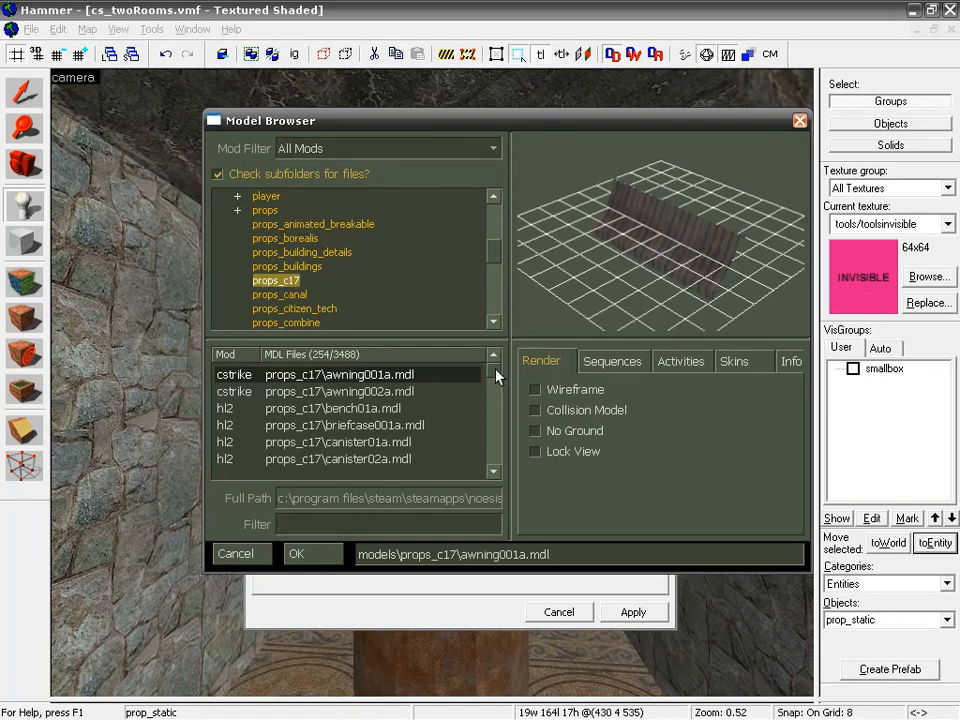
left_click_drag(497, 371, 497, 381)
left_click(281, 525)
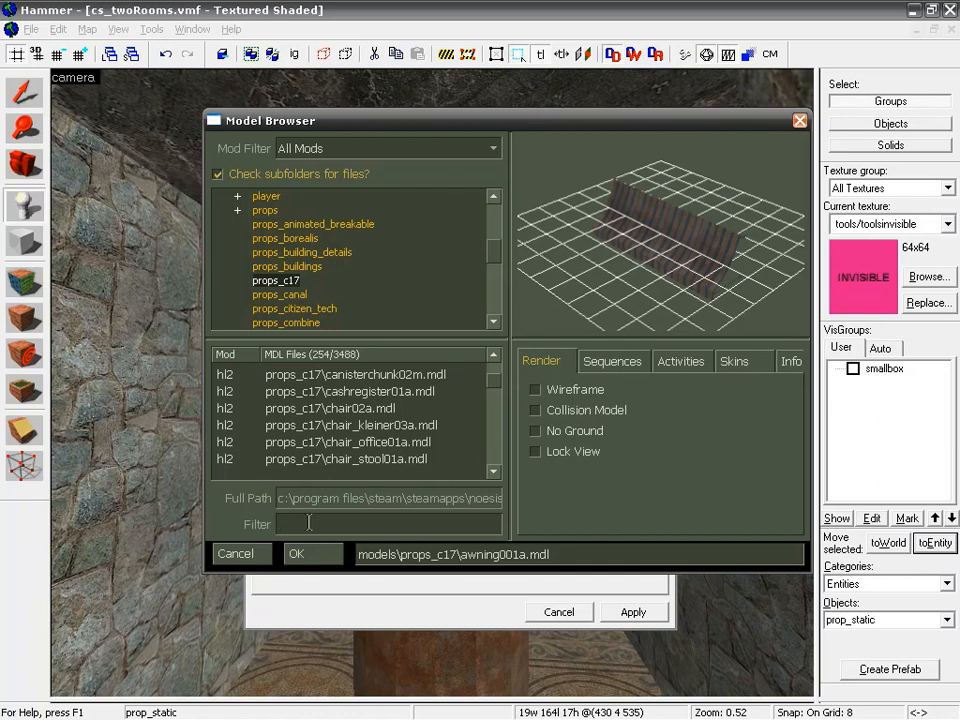
type("light")
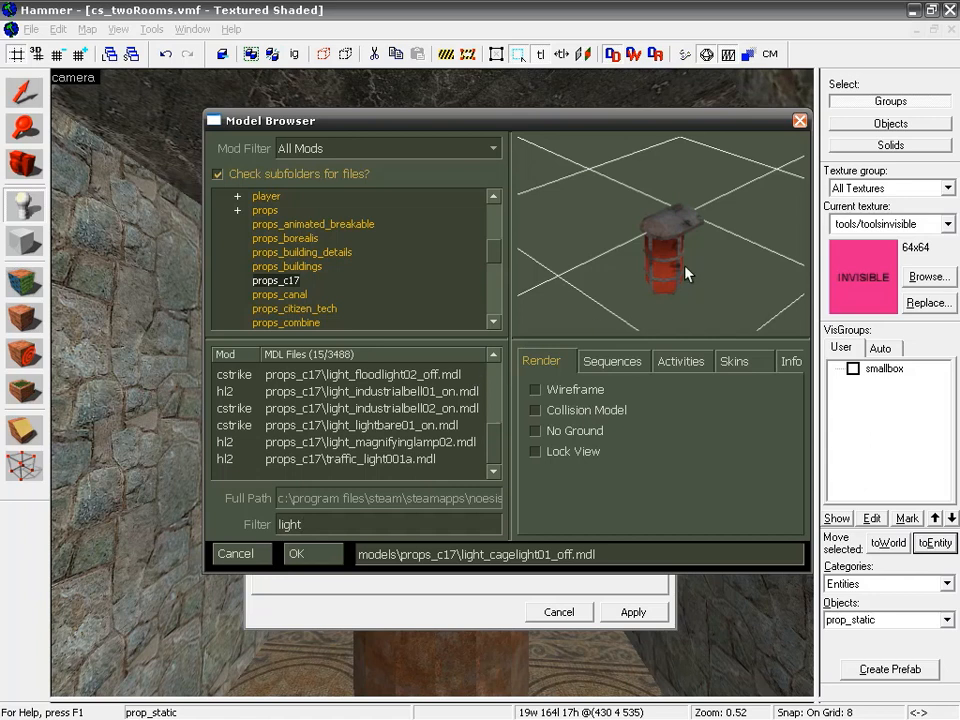
Step: Preview the filtered light models, including the bare bulb, industrial bell, traffic light and dome light variants
left_click(378, 428)
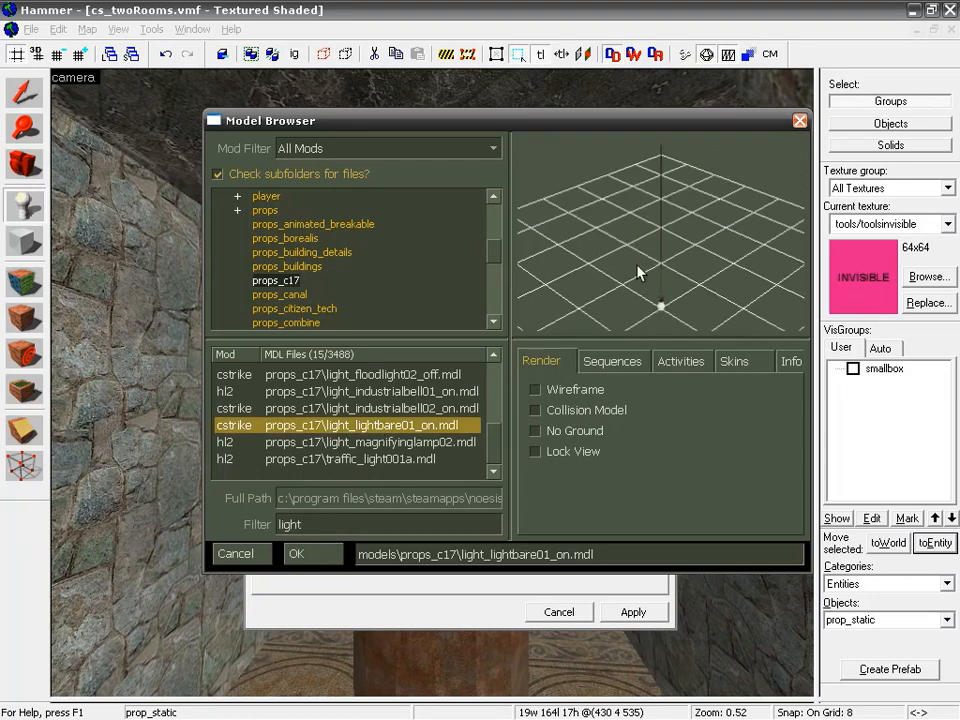
left_click(321, 408)
left_click(321, 391)
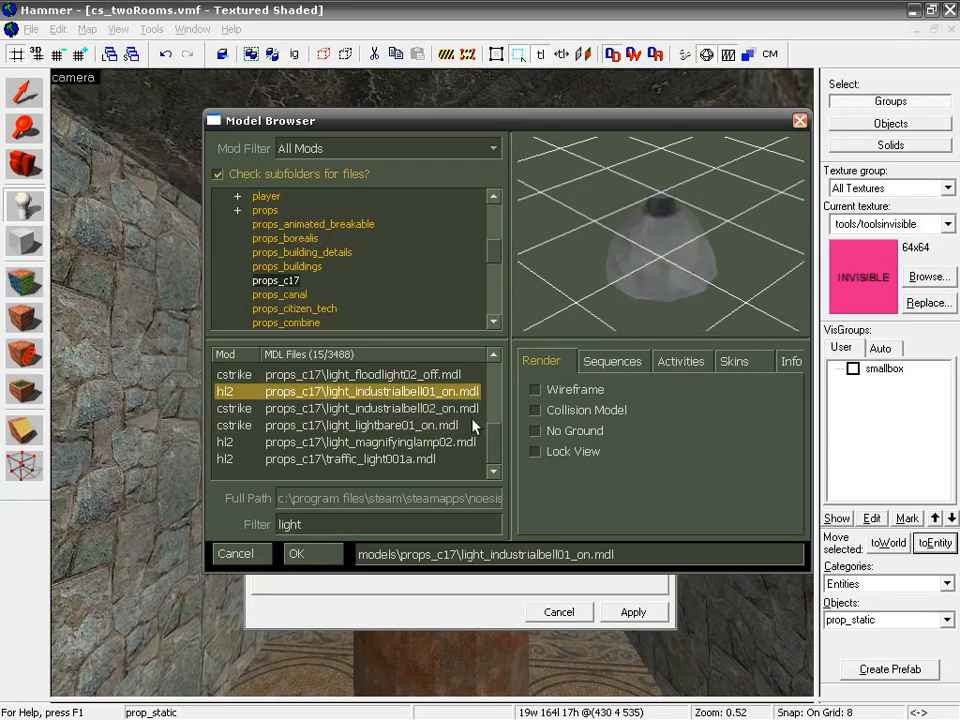
left_click(432, 459)
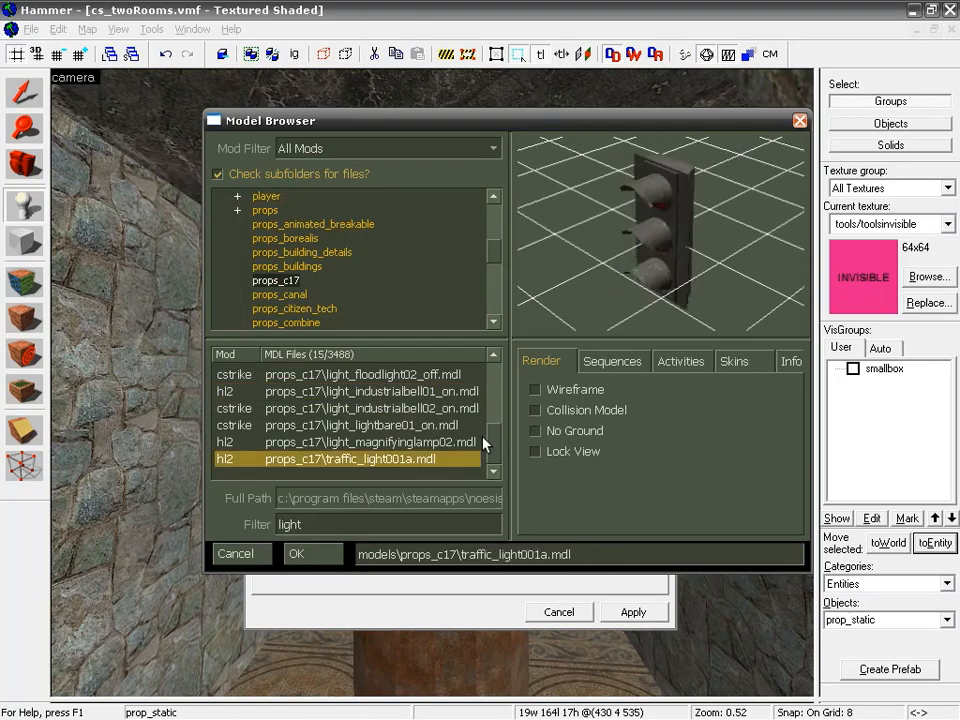
key("Up")
key("Up")
key("Up")
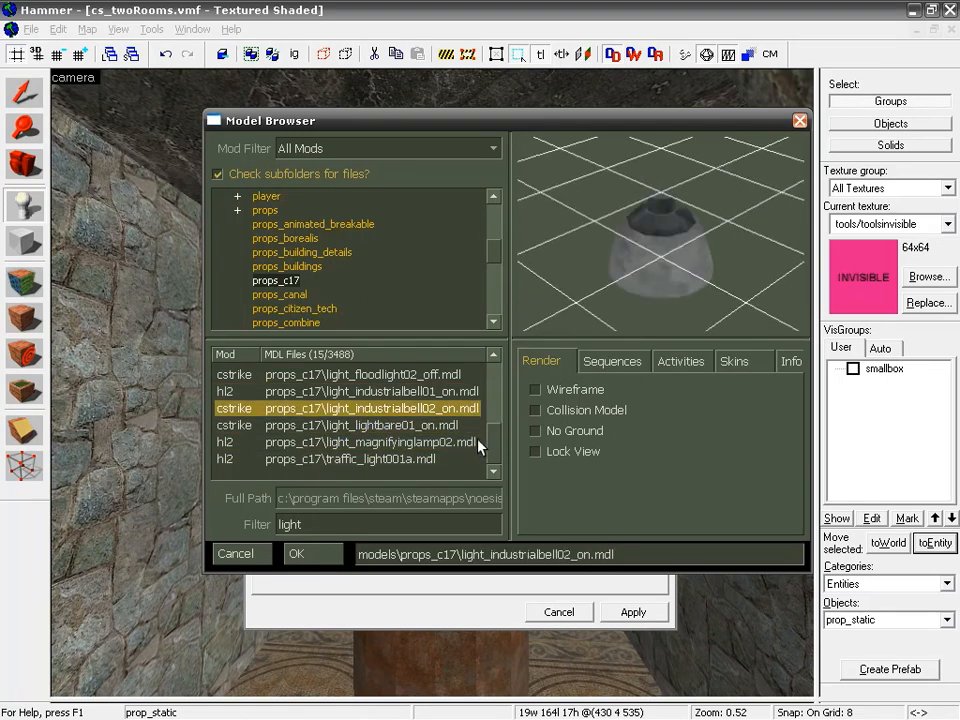
scroll(492, 445, "up", 3)
left_click(434, 449)
key("Up")
key("Up")
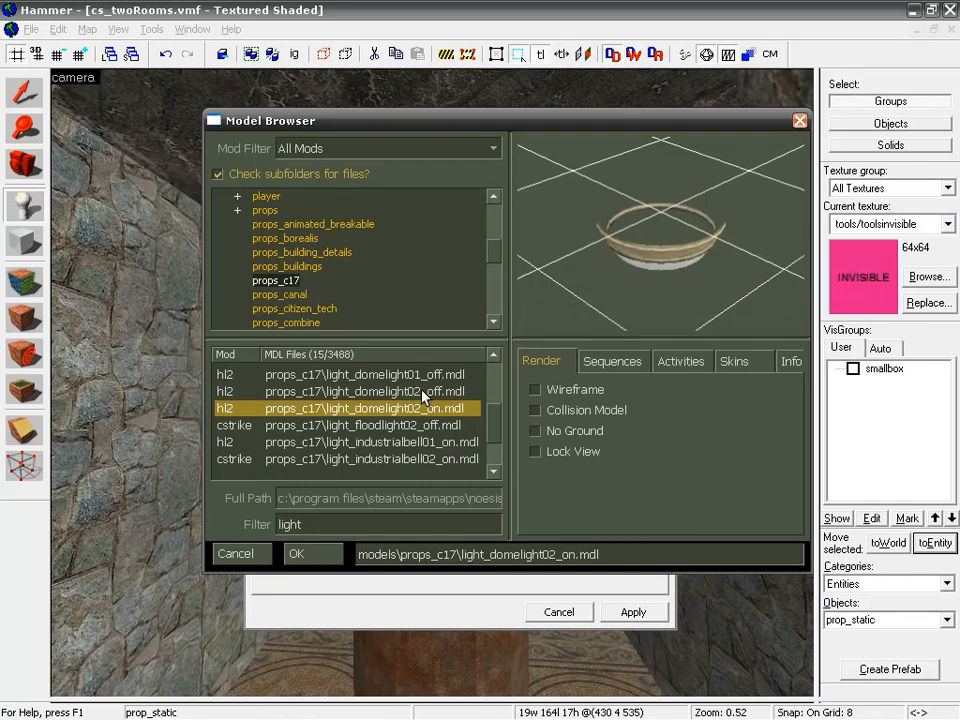
left_click(421, 391)
left_click(419, 374)
left_click_drag(491, 431, 491, 396)
Step: Compare the cage light models, apply light_cagelight02_on.mdl as the prop_static's World Model, and move the properties dialog clear of the prop
left_click(440, 408)
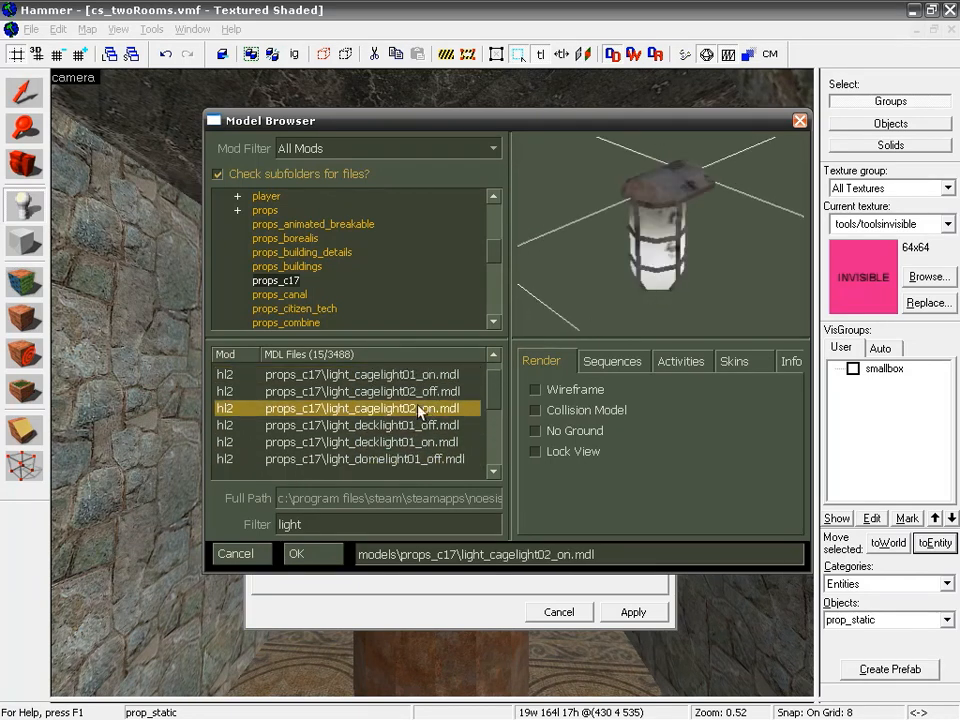
left_click(369, 392)
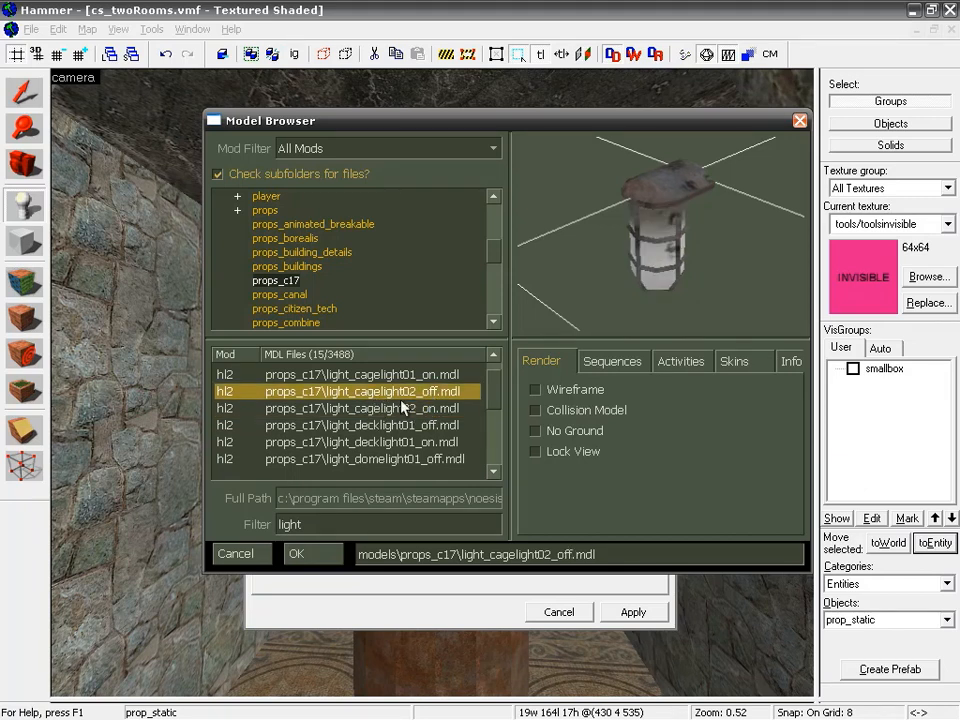
left_click(400, 409)
left_click(391, 377)
left_click(388, 407)
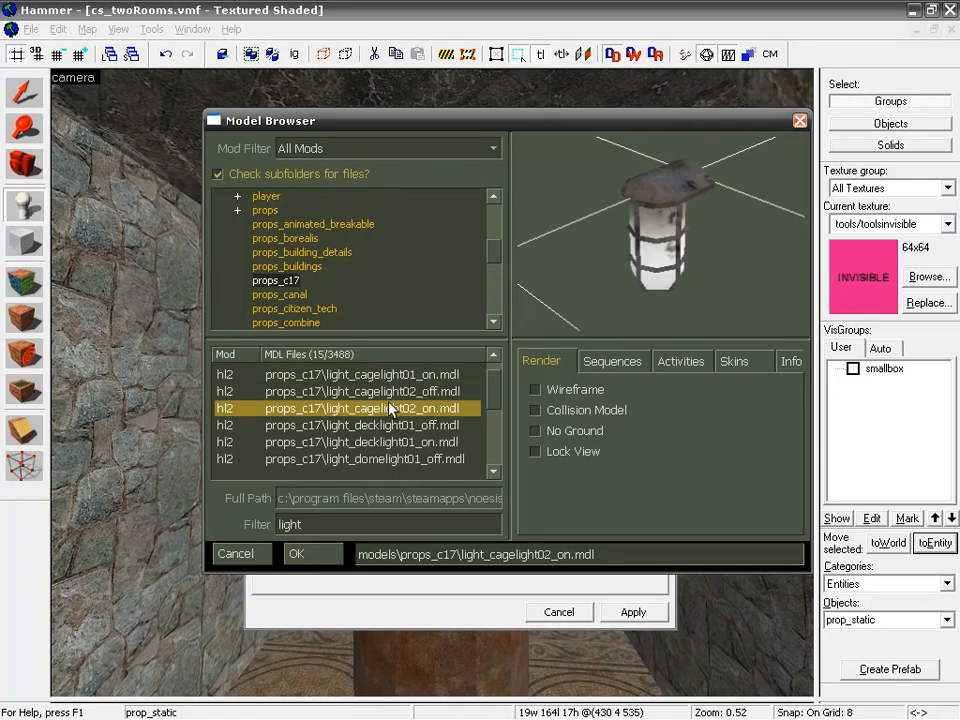
left_click(316, 554)
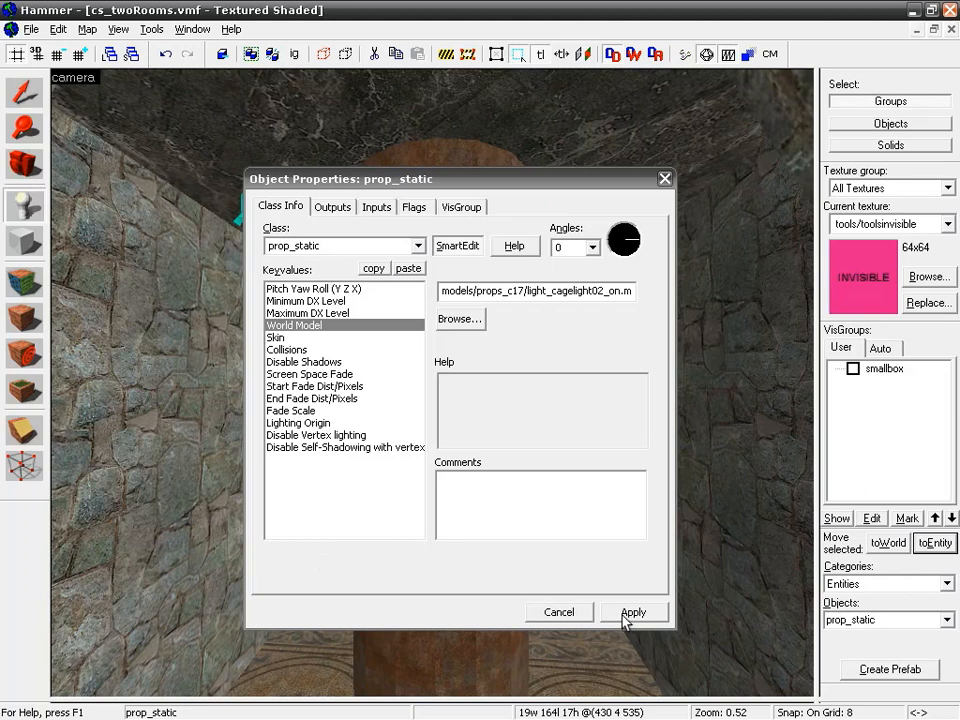
left_click(626, 618)
left_click_drag(602, 172, 388, 172)
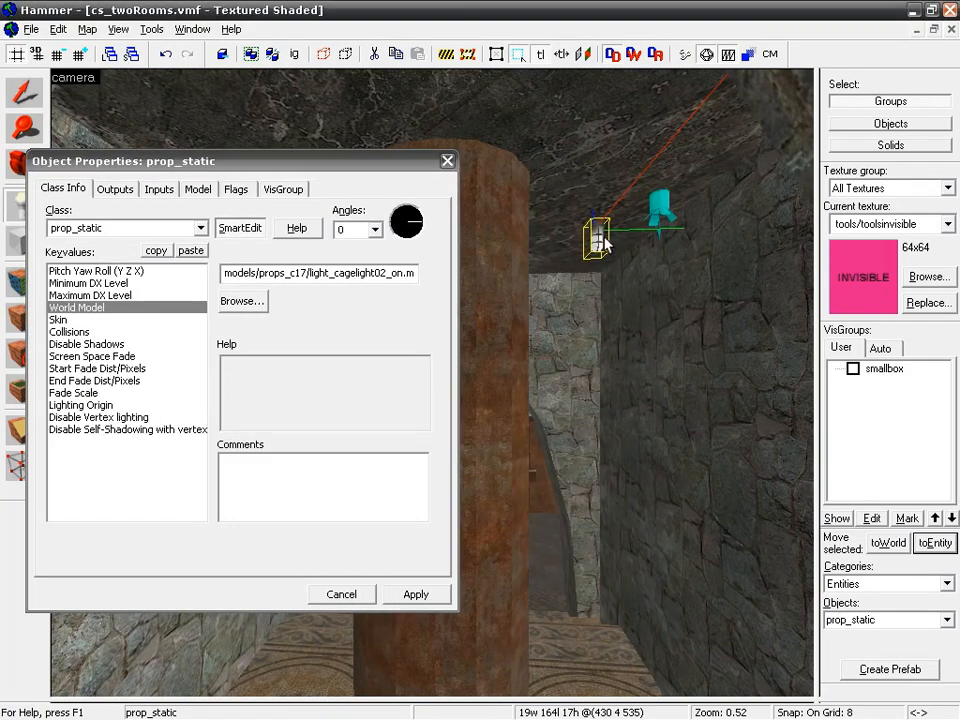
Step: Close the prop's properties and move the cage light prop_static next to the nearby light_spot in the top view
left_click(450, 165)
key("z")
key("w")
key("w")
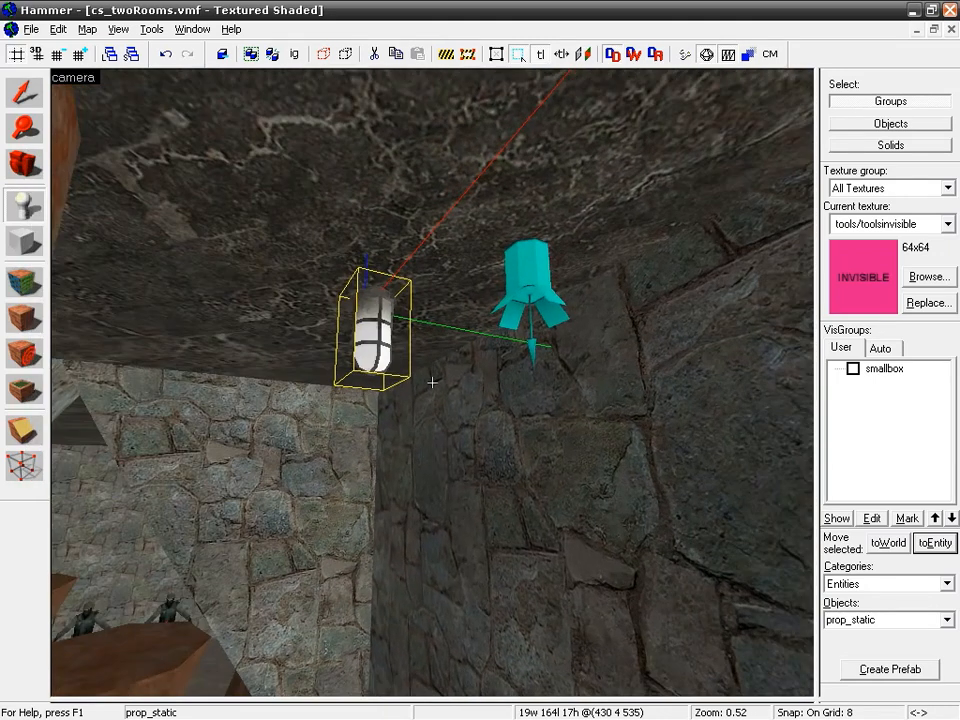
key("shift+z")
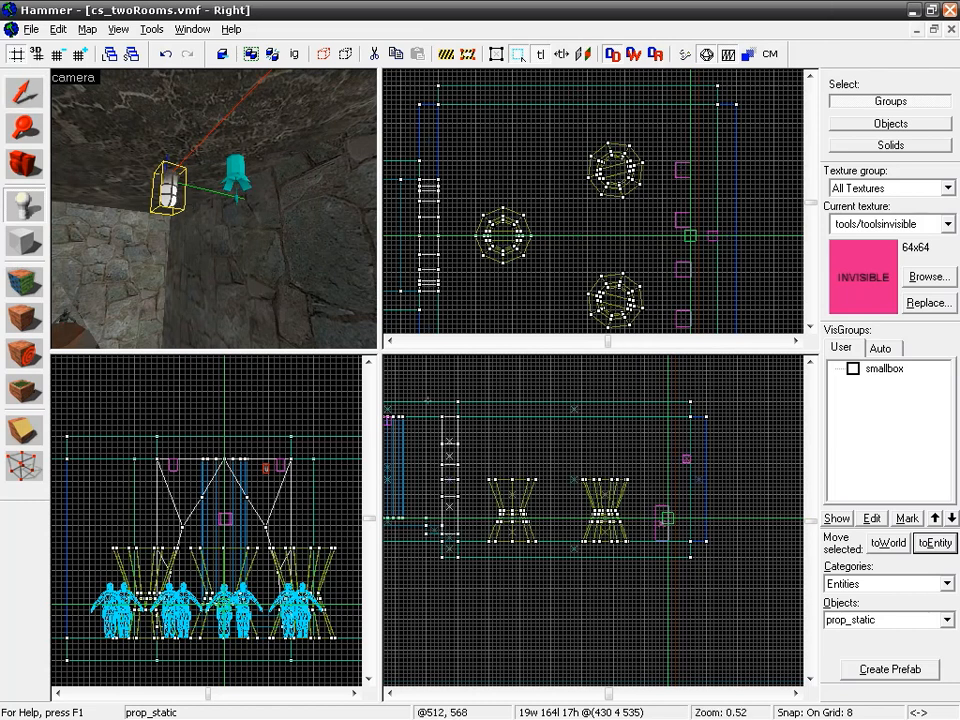
scroll(645, 456, "up", 7)
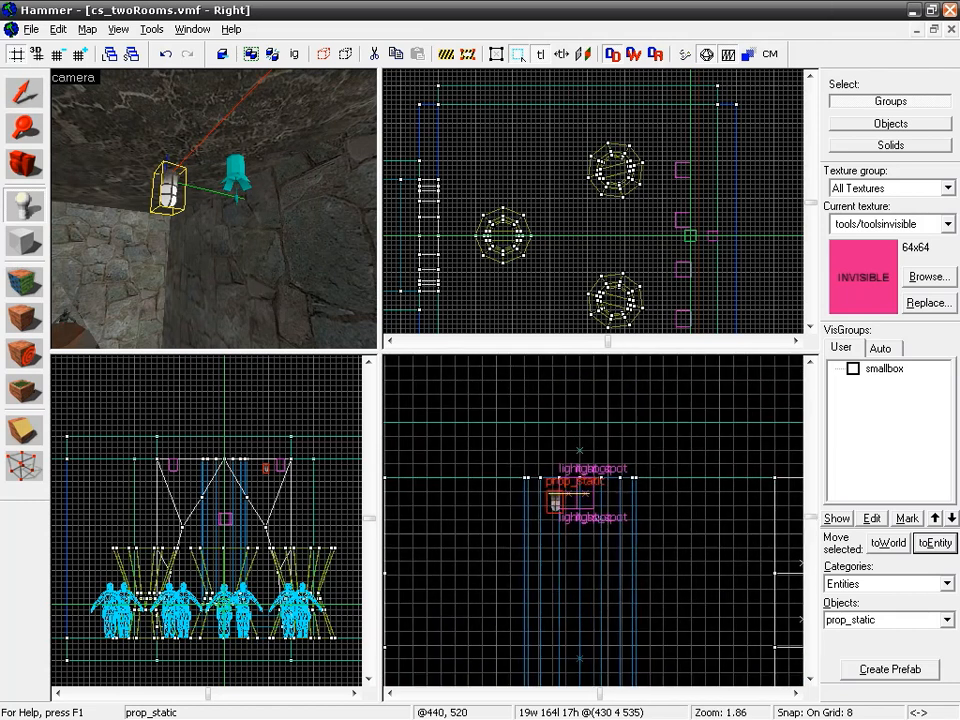
scroll(627, 210, "up", 6)
middle_click_drag(627, 189, 608, 272)
scroll(631, 217, "up", 3)
middle_click_drag(604, 203, 620, 267)
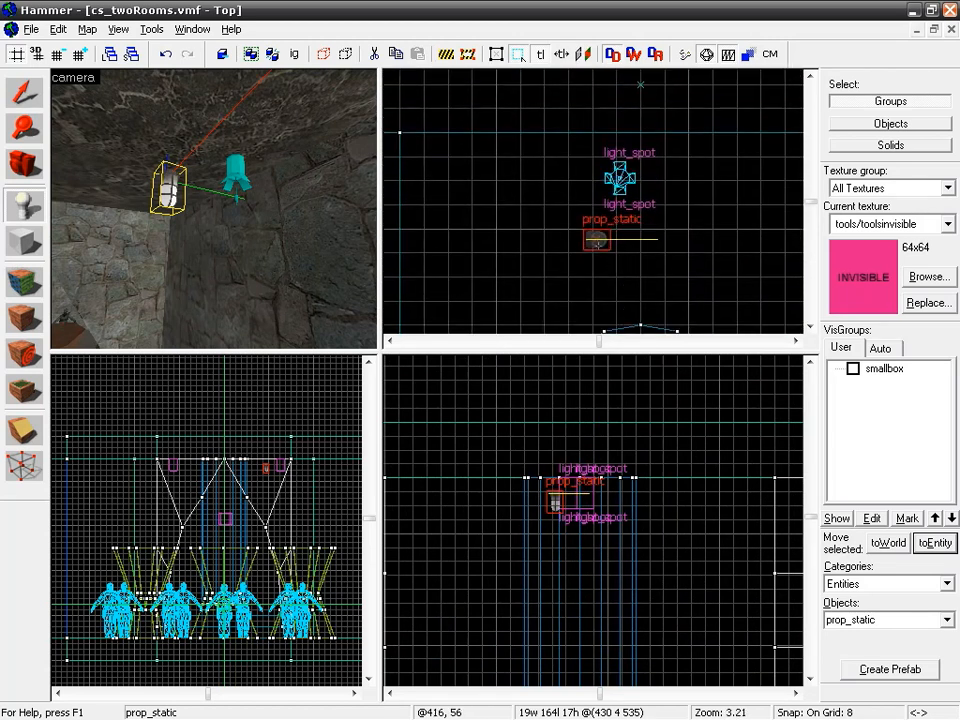
left_click(26, 90)
mouse_move(604, 249)
left_mouse_down()
mouse_move(623, 169)
mouse_move(613, 178)
left_mouse_up()
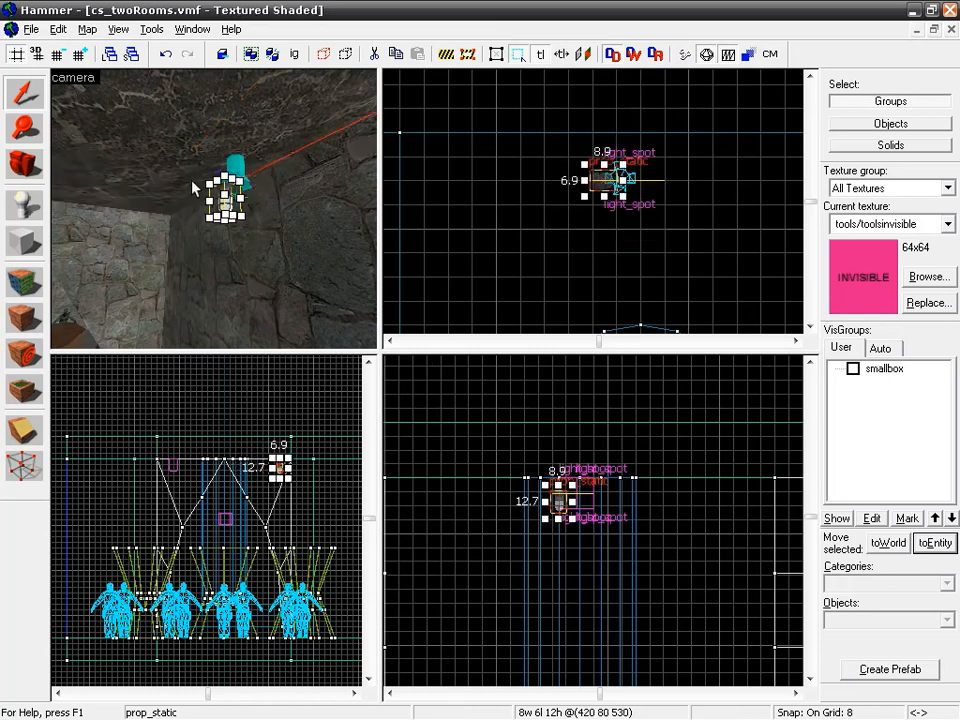
Step: Raise the cage light prop up to the ceiling, refining the grid snap to 4 and finally 2
scroll(564, 510, "up", 3)
left_click_drag(559, 499, 557, 475)
key("bracketleft")
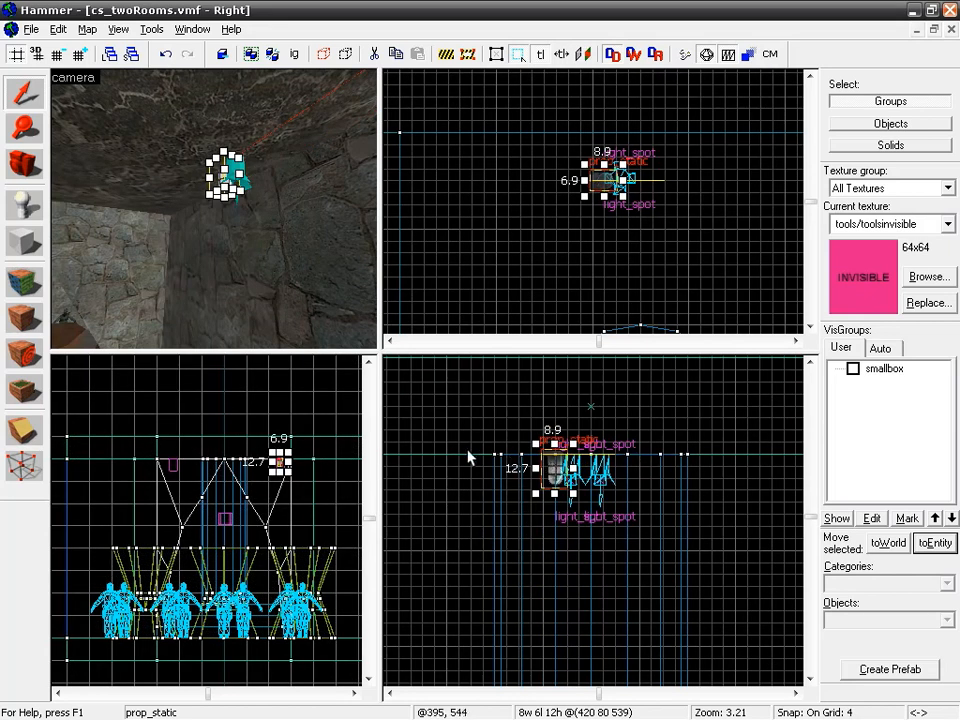
mouse_move(557, 472)
left_mouse_down()
mouse_move(560, 488)
mouse_move(551, 486)
left_mouse_up()
scroll(561, 489, "up", 5)
key("bracketleft")
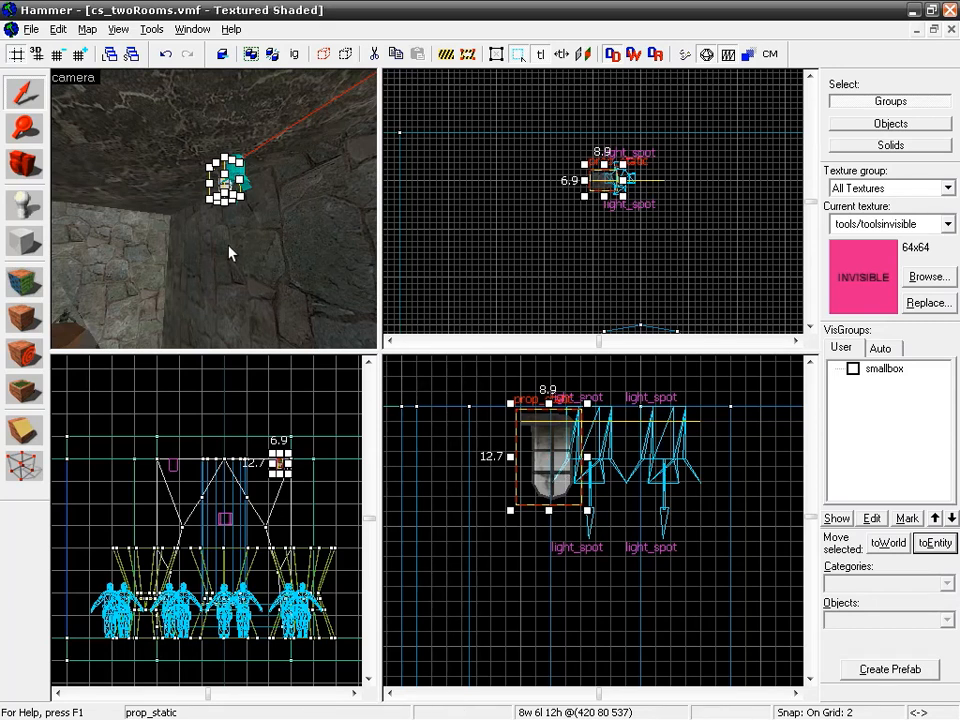
Step: Set the cage light prop_static's angle to 270 and apply it
left_click(163, 246)
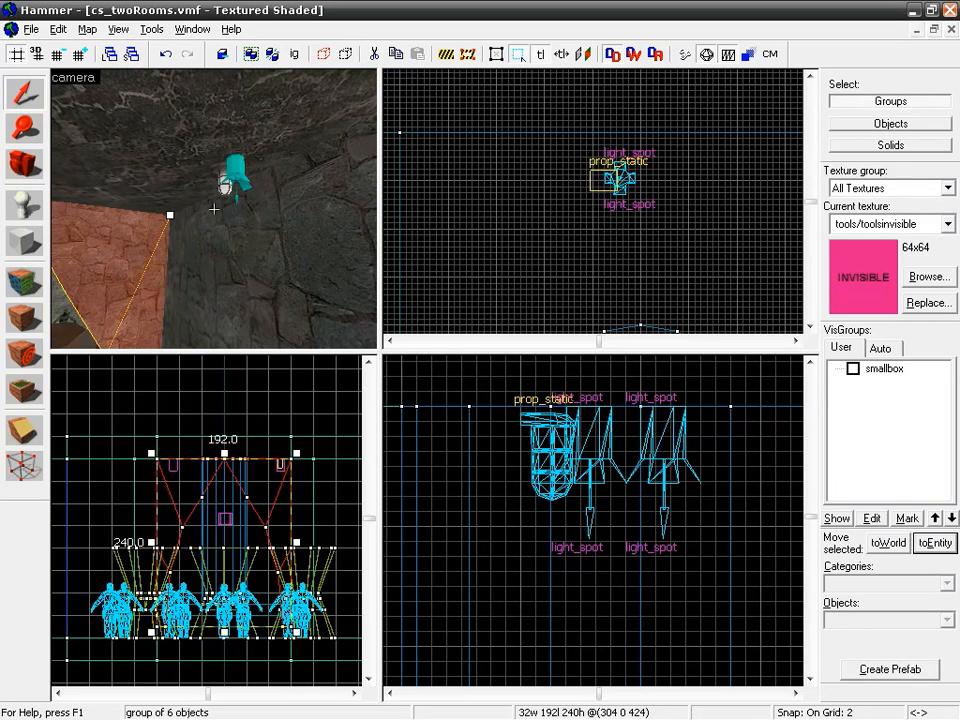
key("z")
key("a")
key("w")
key("z")
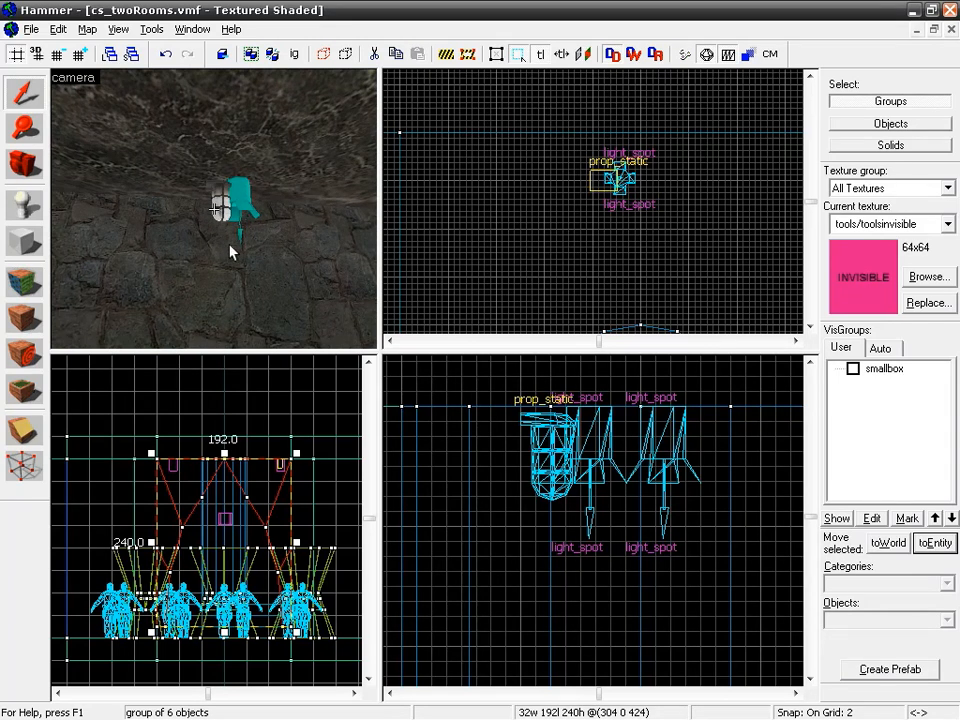
key("w")
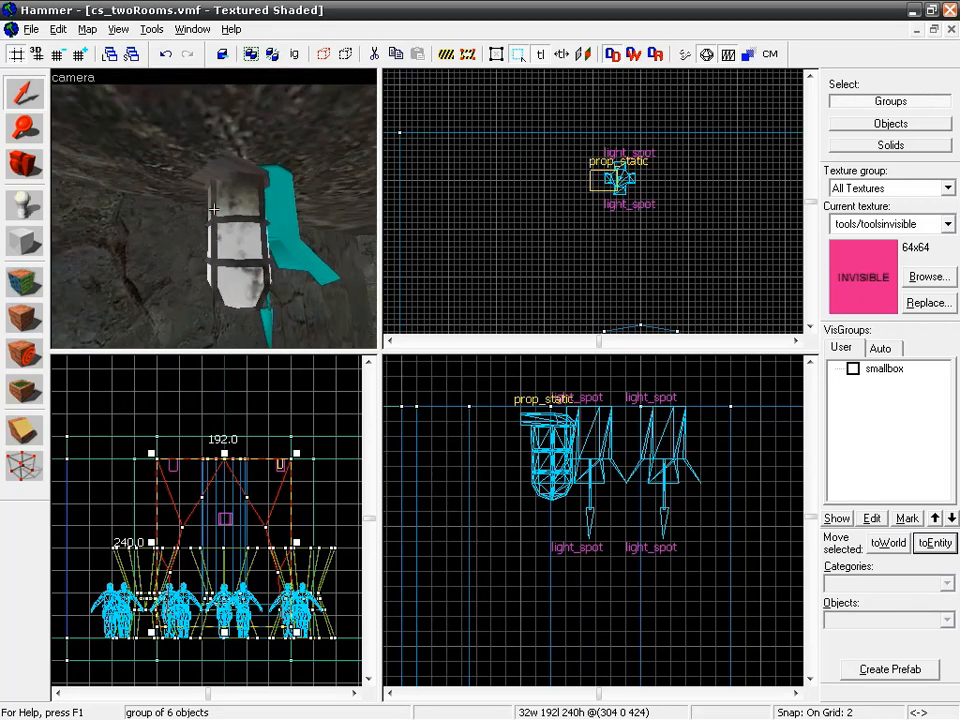
left_click(236, 244)
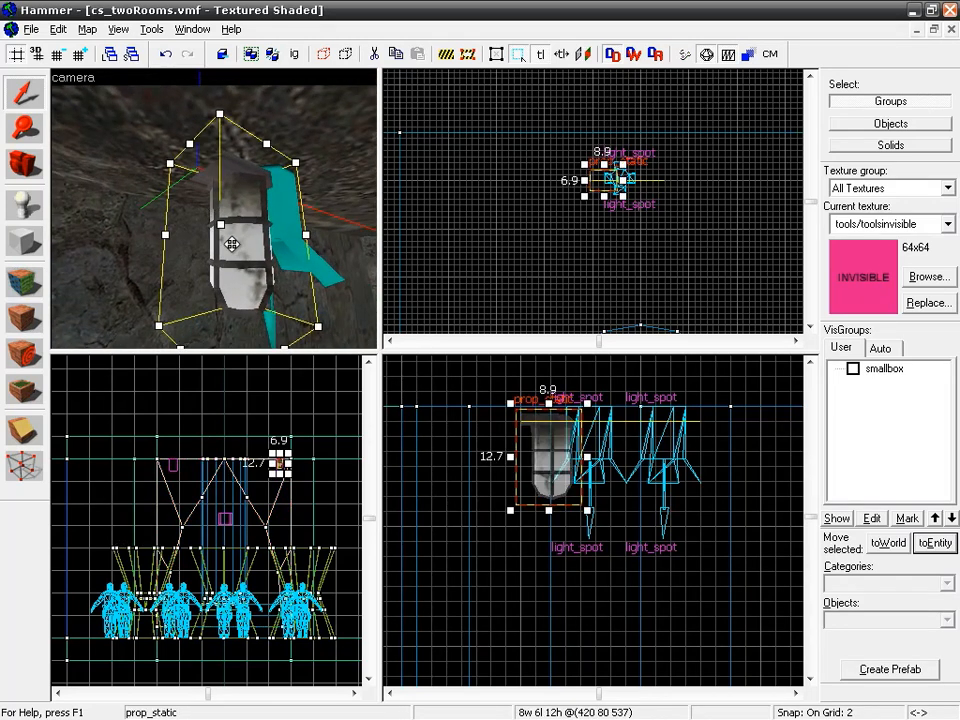
double_click(231, 244)
left_click_drag(246, 177, 555, 253)
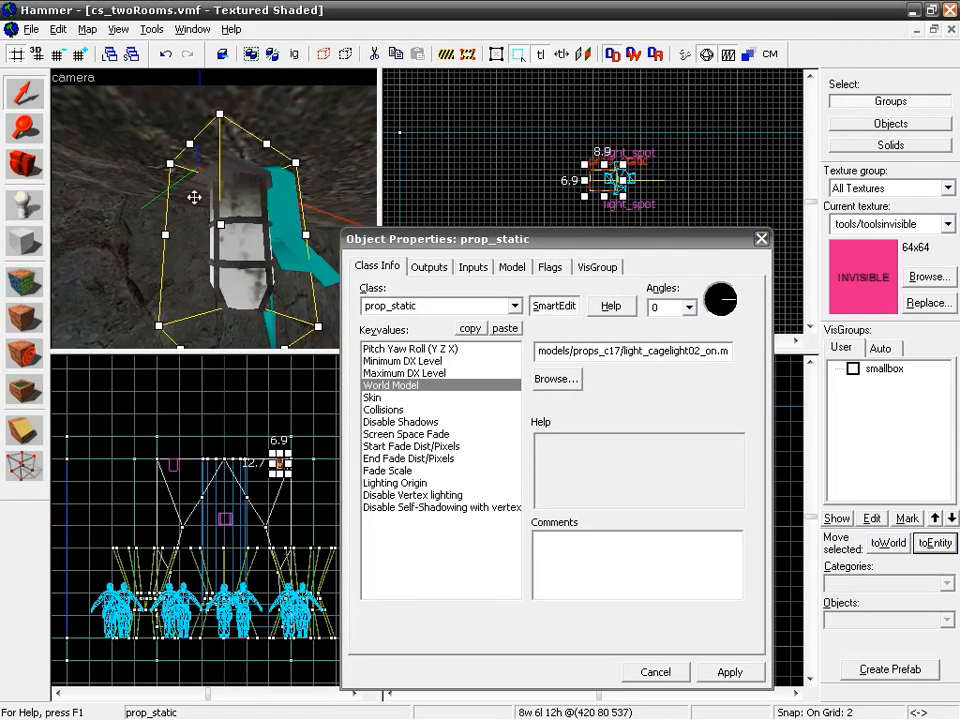
left_click(718, 310)
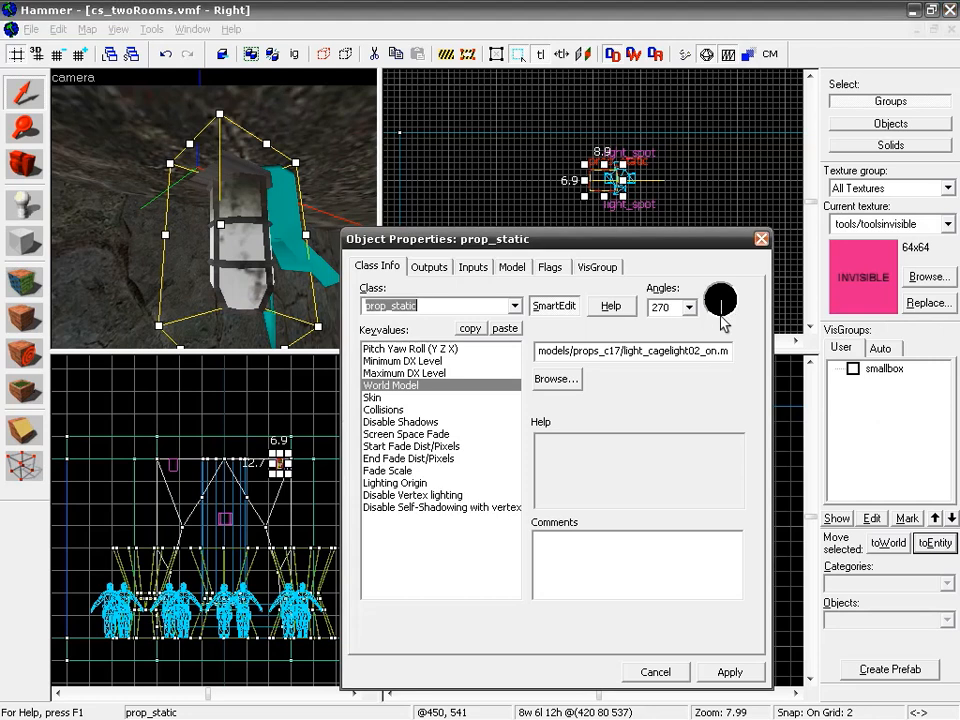
left_click(729, 670)
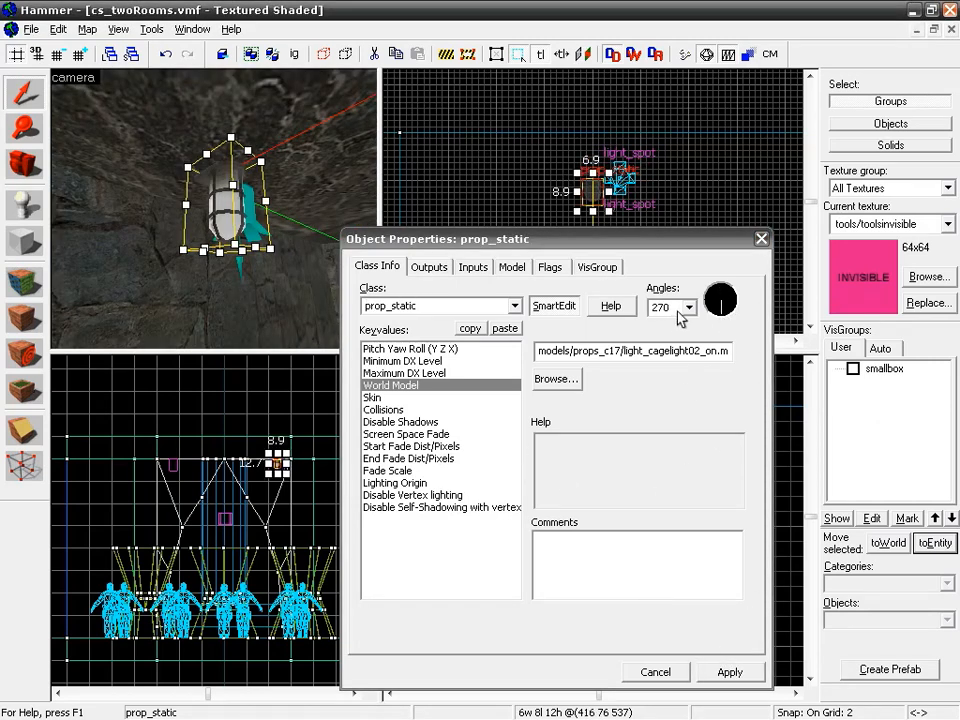
left_click(761, 238)
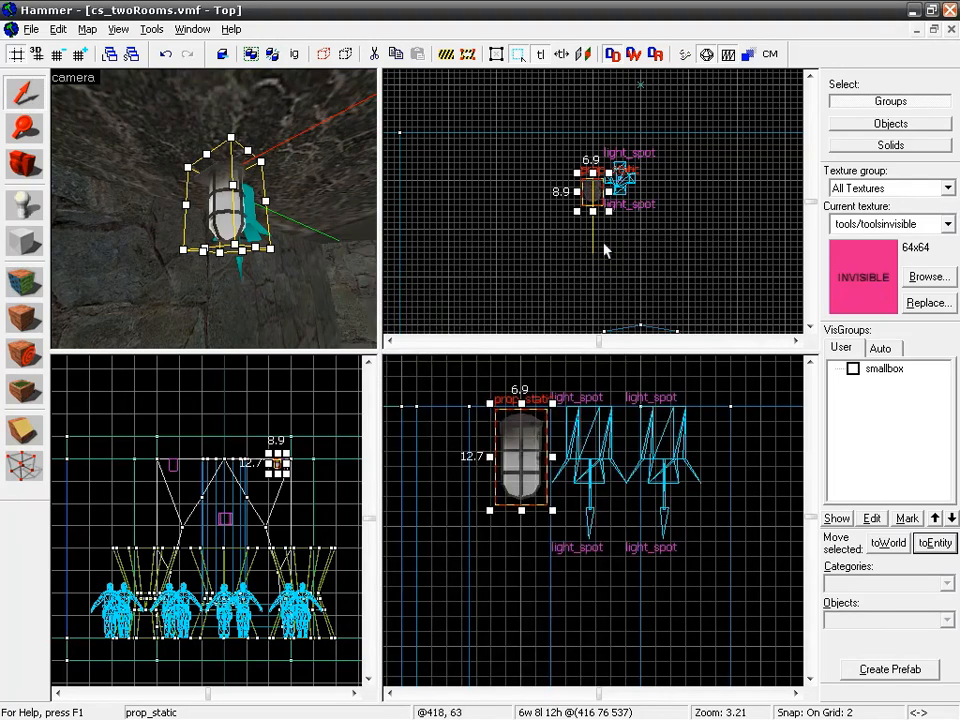
Step: Move the cage light prop to the adjacent wall and line up the nearby light_spot directly in front of it
left_click_drag(593, 188, 596, 149)
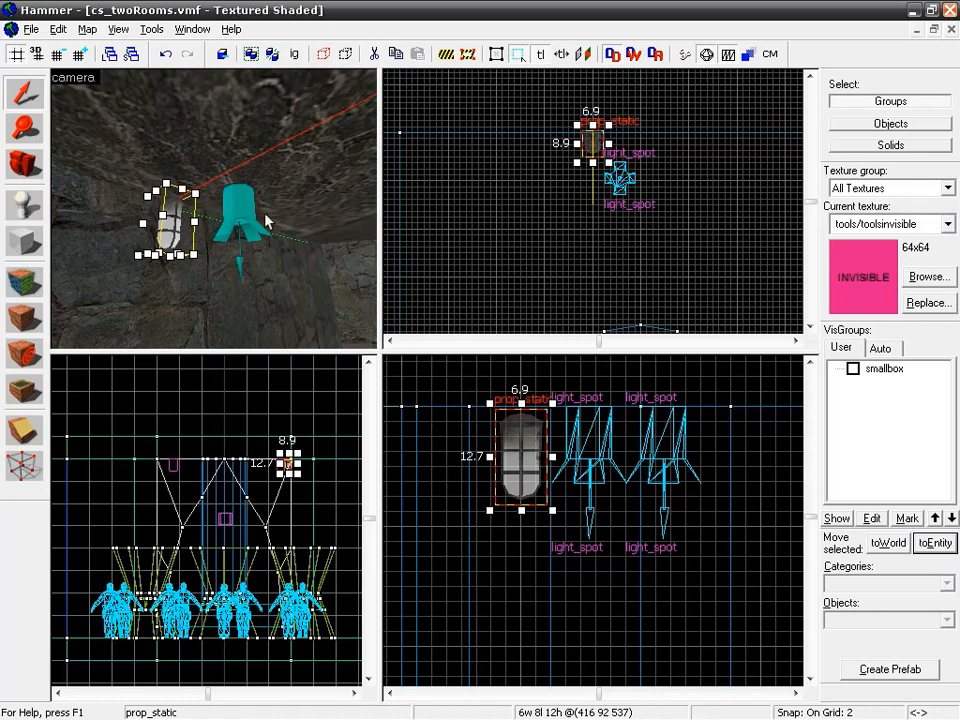
left_click(621, 177)
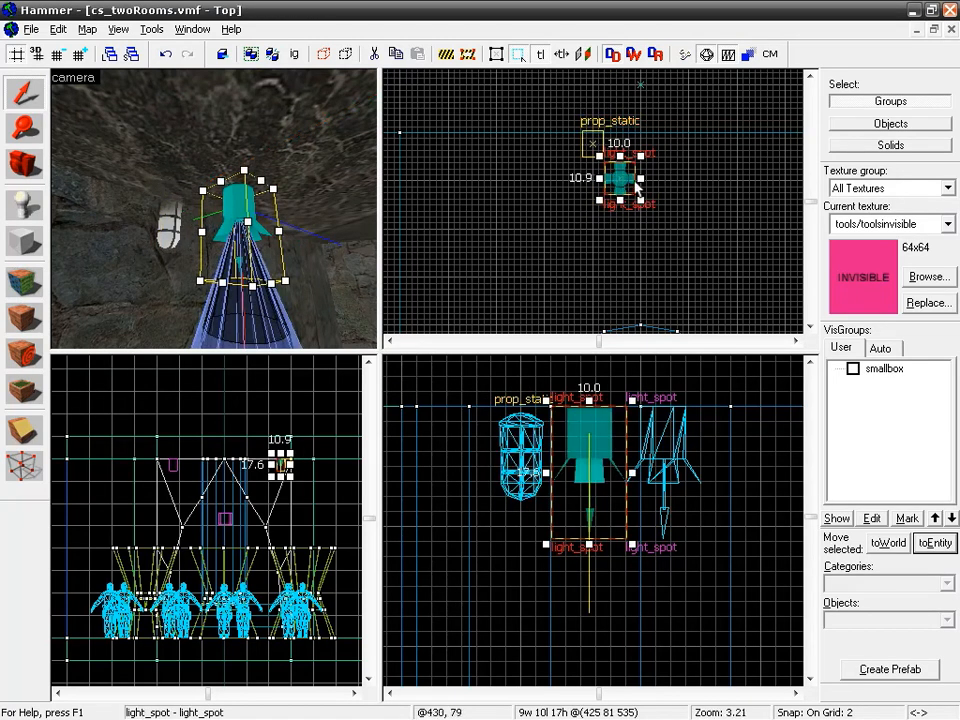
left_click_drag(621, 177, 619, 176)
left_click_drag(595, 168, 600, 143)
scroll(558, 183, "up", 8)
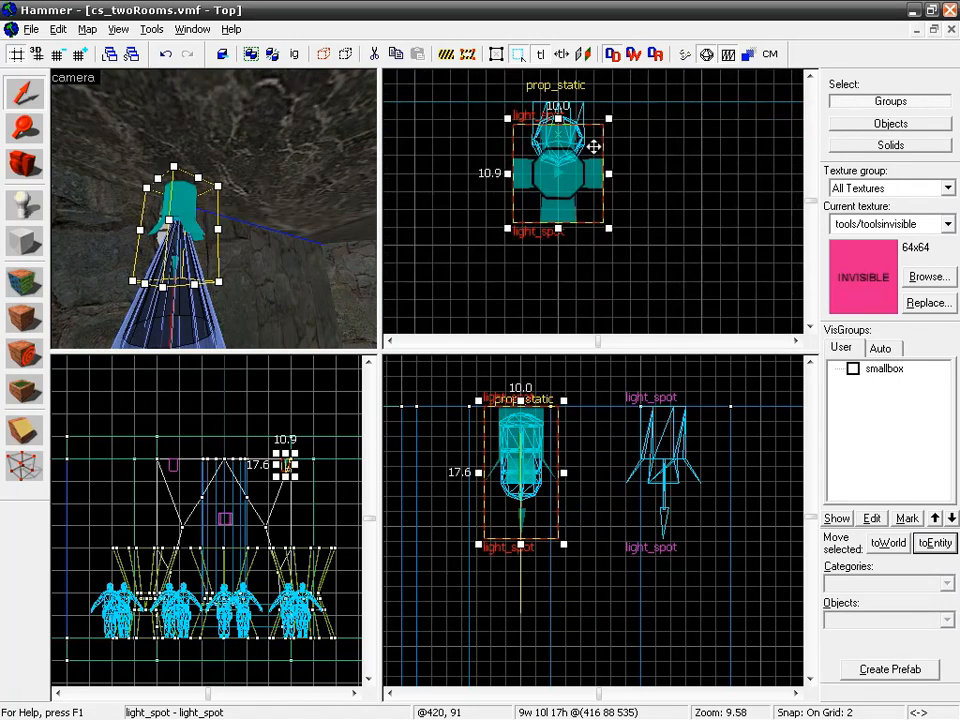
middle_click_drag(540, 205, 540, 218)
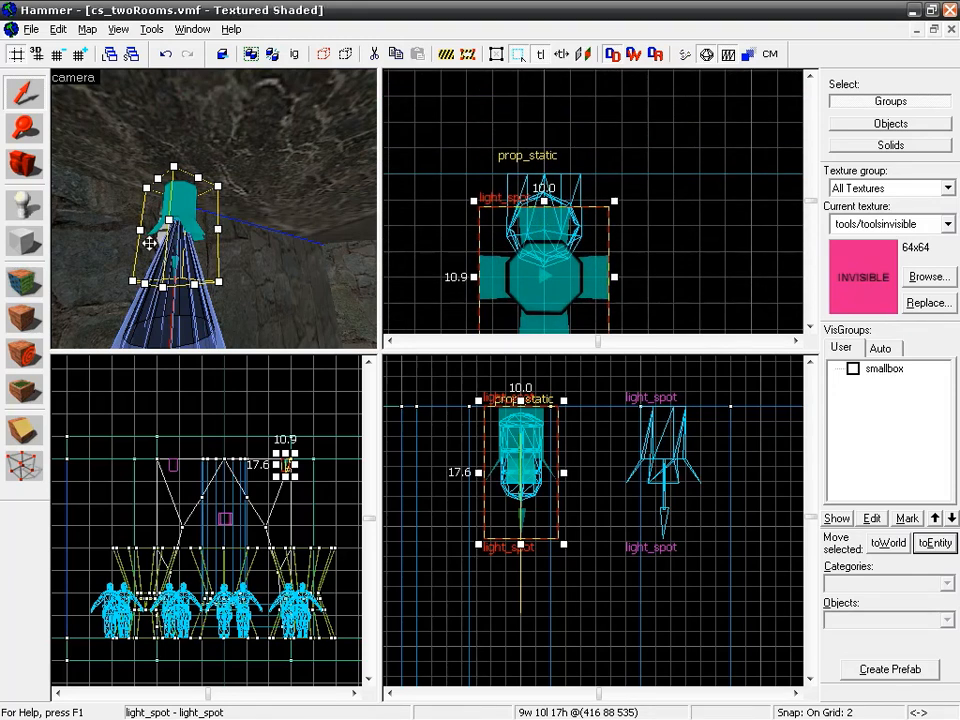
left_click(510, 282)
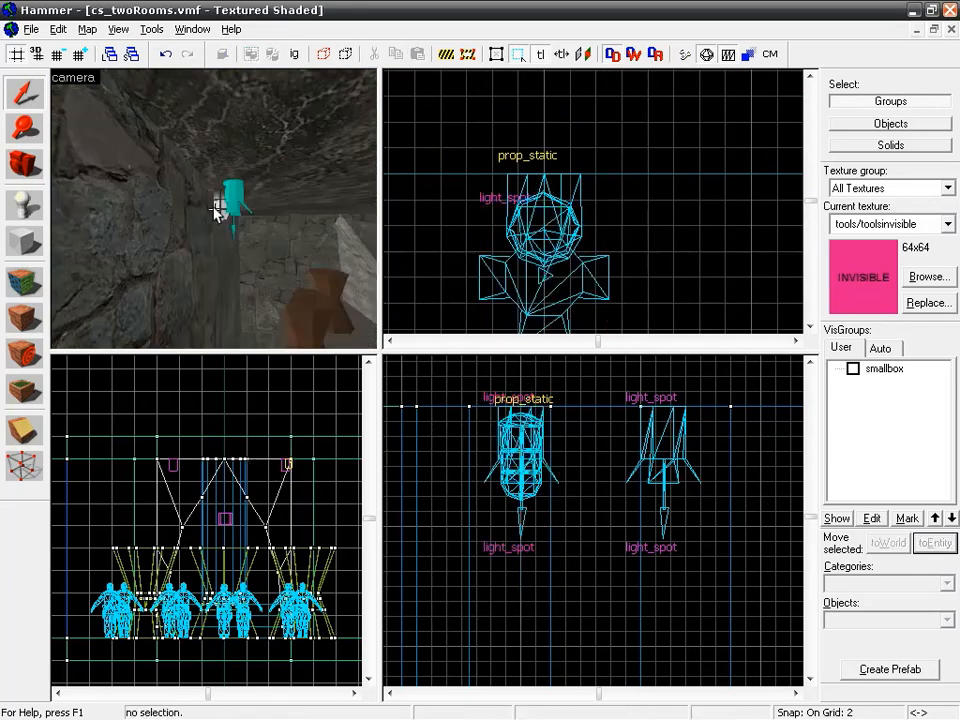
Step: Reduce the grid snap to 1 and nudge the cage light prop out of the wall by one unit
left_click(215, 210)
scroll(539, 182, "down", 4)
scroll(539, 182, "down", 4)
scroll(550, 200, "up", 8)
scroll(500, 128, "down", 2)
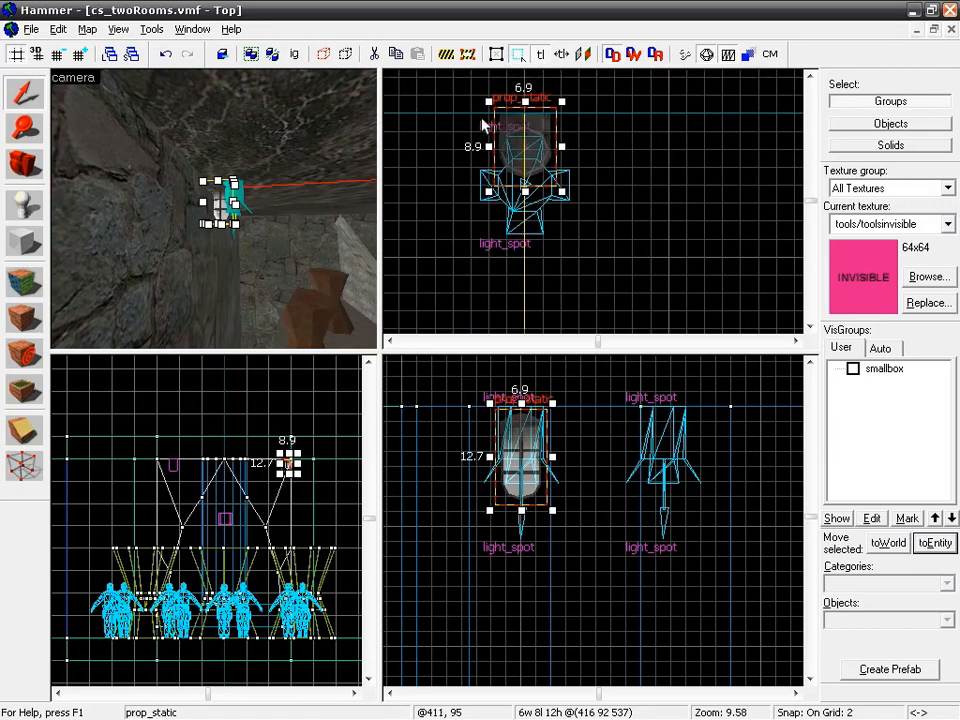
scroll(490, 124, "down", 1)
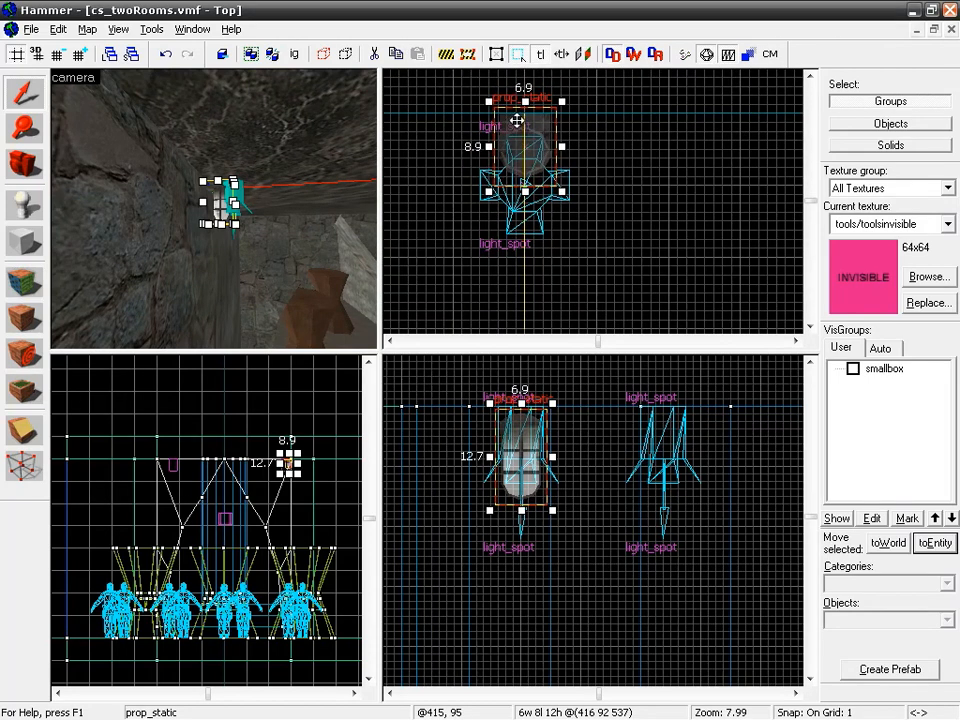
scroll(515, 121, "up", 3)
middle_click_drag(516, 119, 521, 171)
left_click_drag(520, 164, 516, 176)
scroll(566, 193, "down", 5)
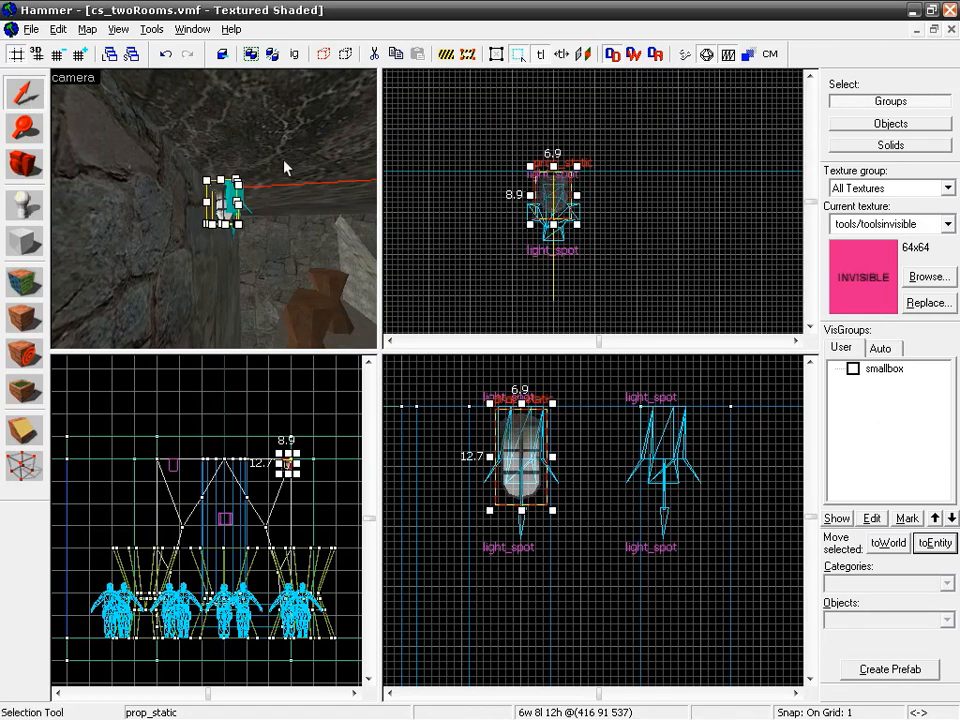
Step: Duplicate the cage light prop to the second light_spot's end of the room and place the copy against the opposite wall
scroll(578, 248, "down", 4)
middle_click_drag(604, 290, 623, 188)
scroll(645, 222, "down", 4)
middle_click_drag(664, 245, 562, 138)
left_click_drag(553, 116, 593, 319)
middle_click_drag(630, 273, 605, 184)
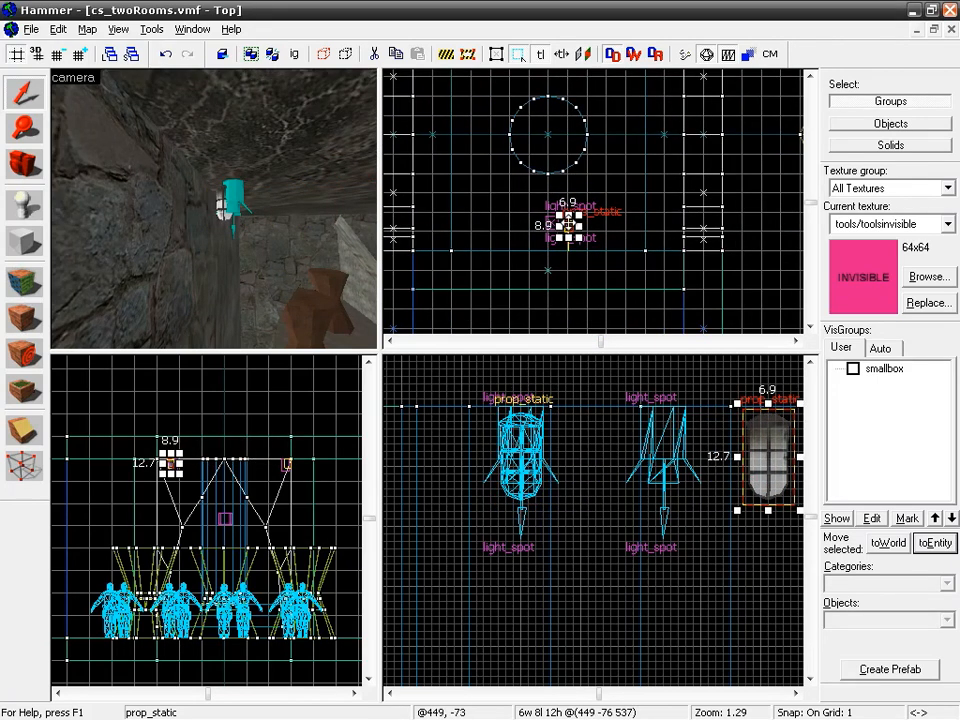
mouse_move(569, 228)
left_mouse_down()
mouse_move(577, 268)
mouse_move(569, 246)
left_mouse_up()
scroll(596, 278, "up", 5)
scroll(596, 278, "up", 3)
left_click_drag(506, 166, 508, 183)
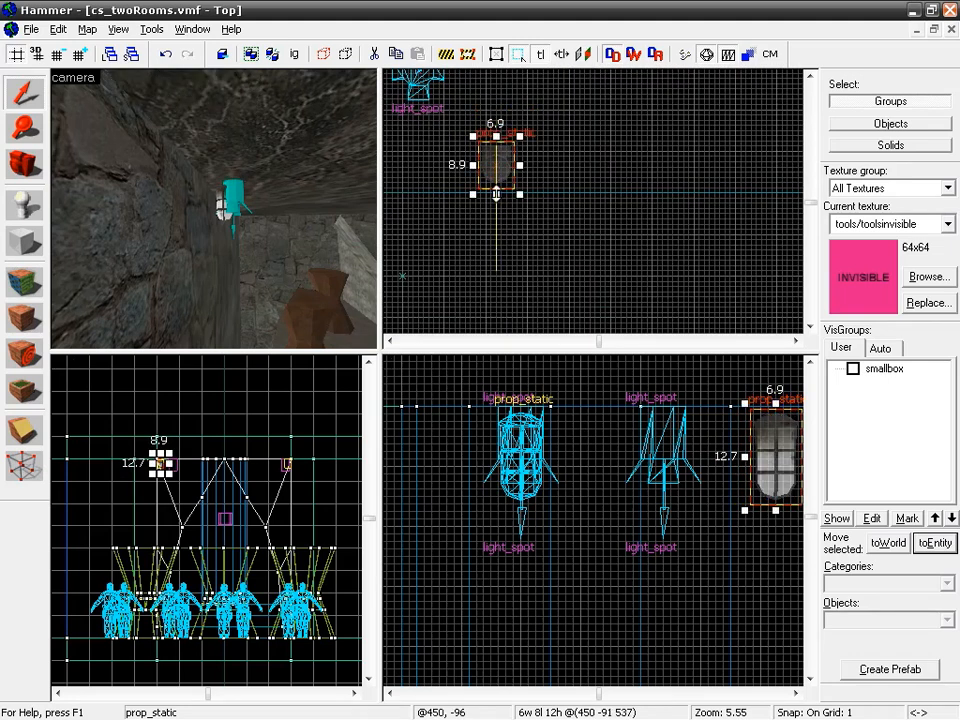
Step: Set the duplicated cage light prop's angle to 90 and apply it
key("z")
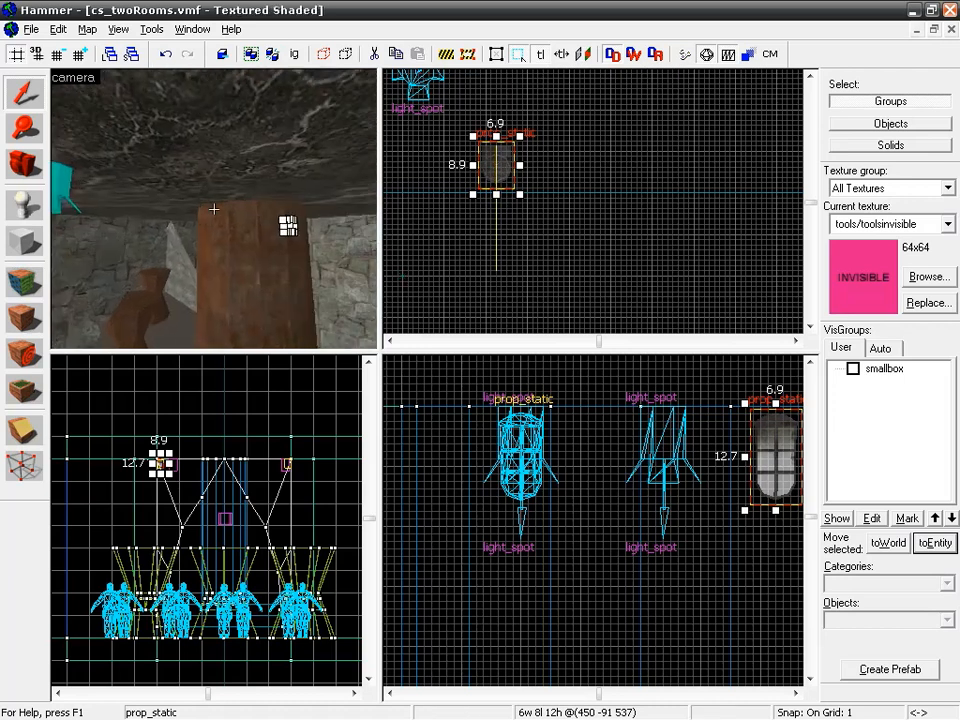
key("w")
key("a")
key("d")
key("z")
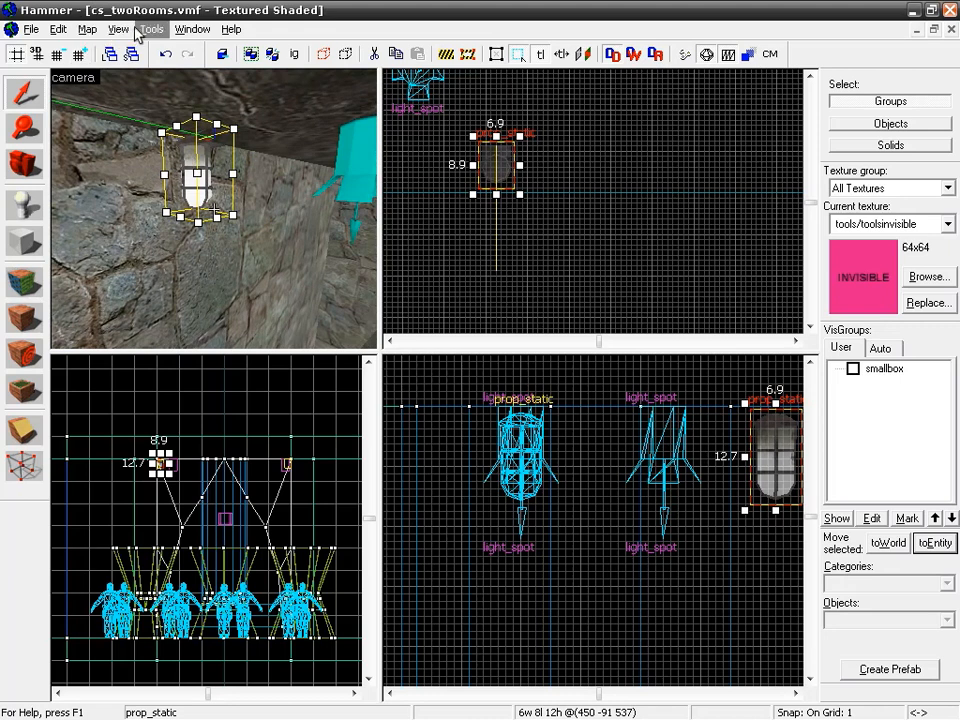
double_click(190, 131)
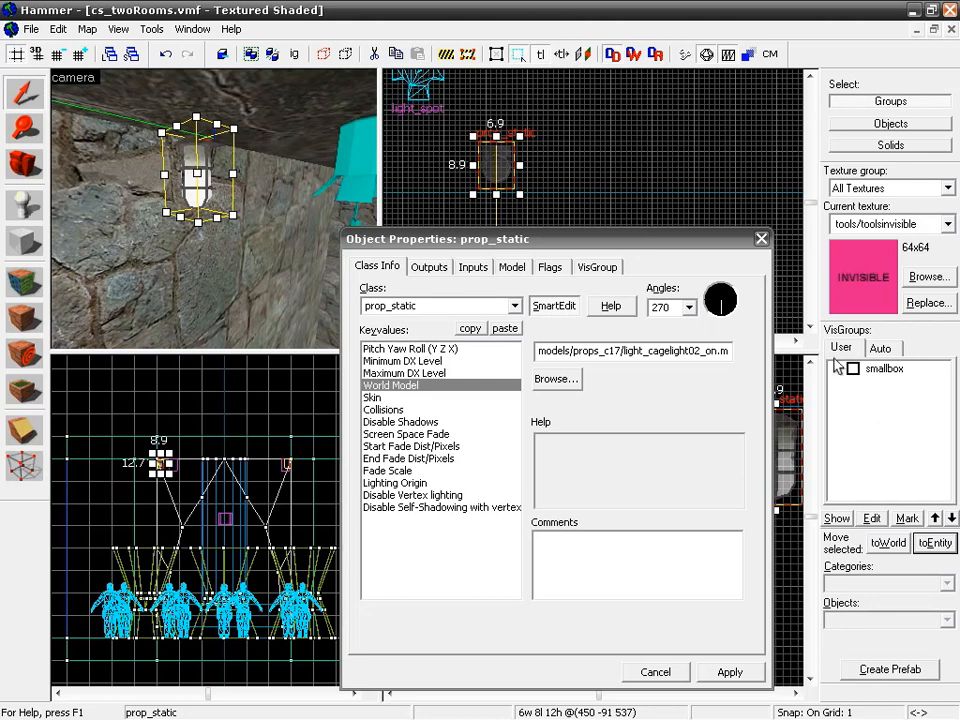
left_click(722, 292)
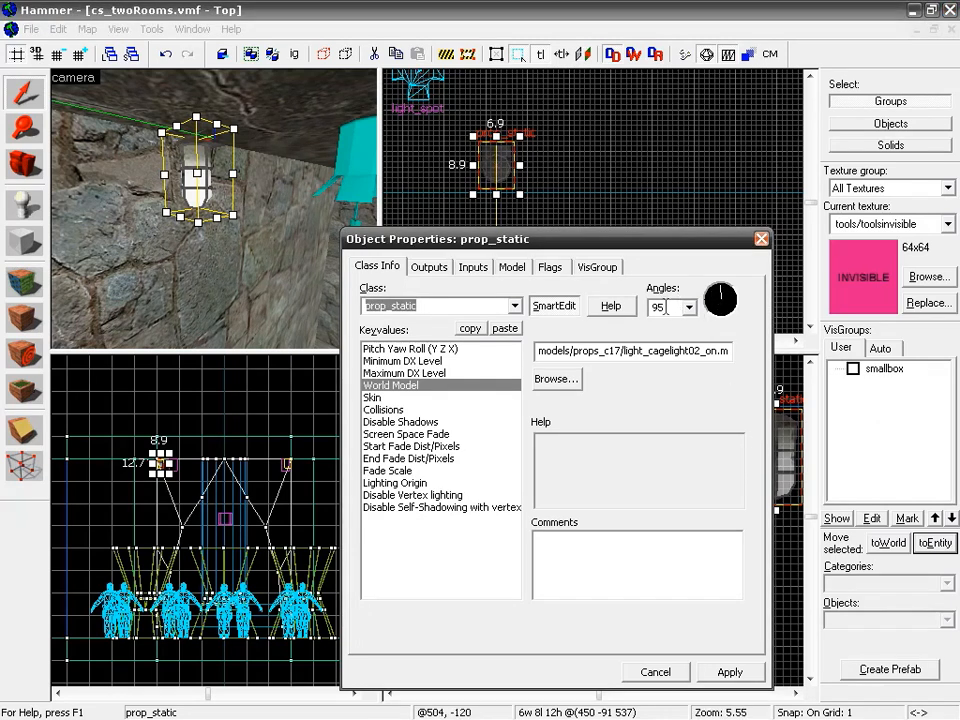
left_click_drag(668, 307, 645, 307)
type("90")
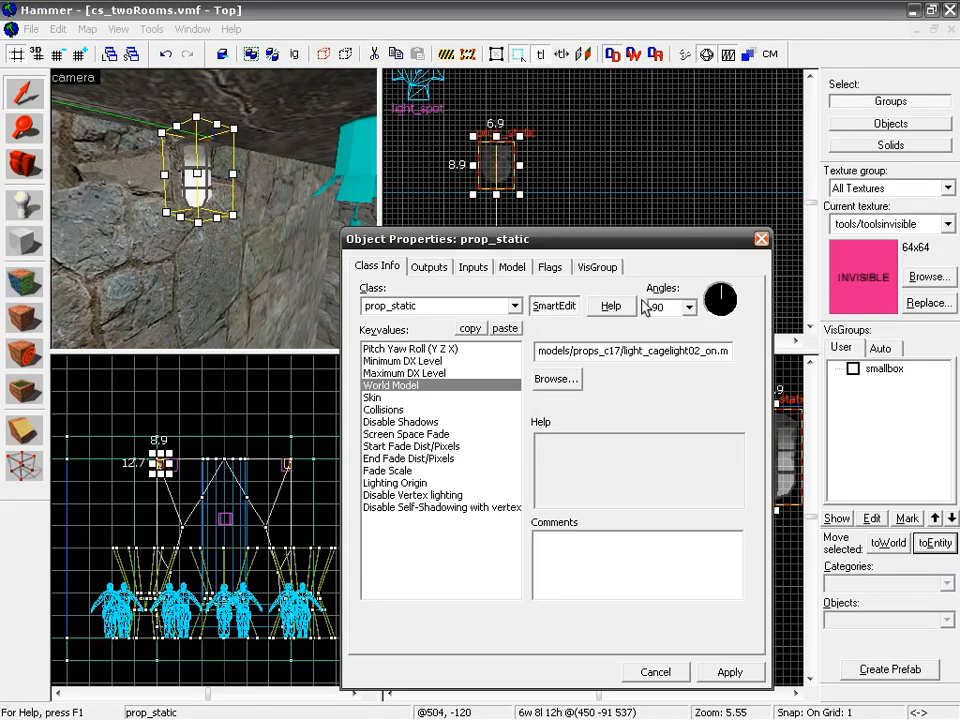
left_click(735, 675)
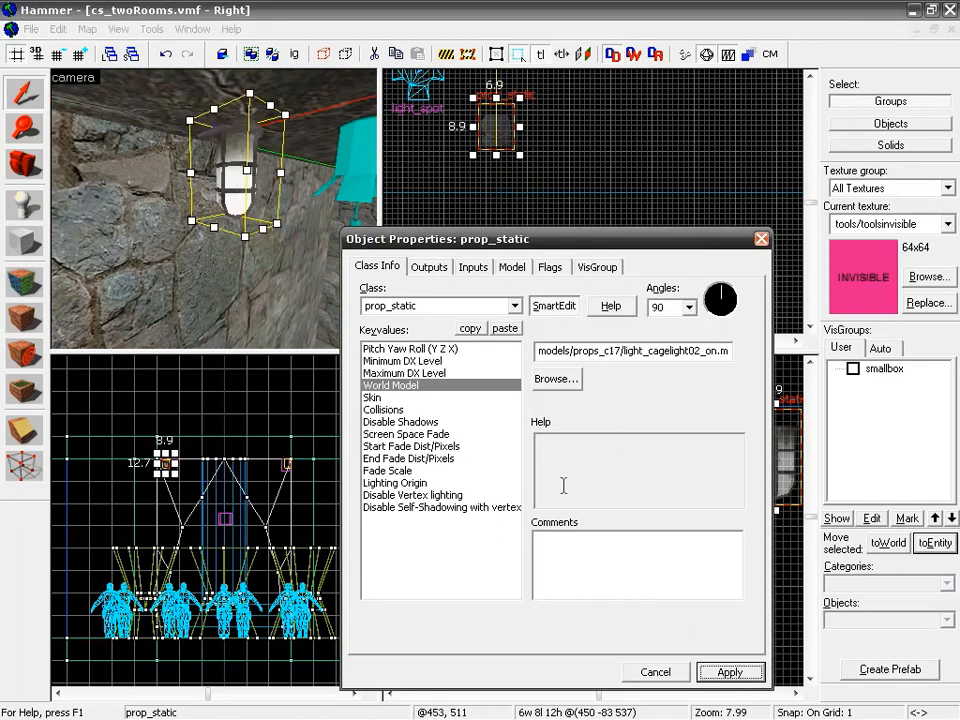
left_click(761, 238)
Step: Move the rotated prop copy back against its wall and align the second light_spot with it
scroll(487, 181, "up", 1)
left_click_drag(504, 133, 499, 167)
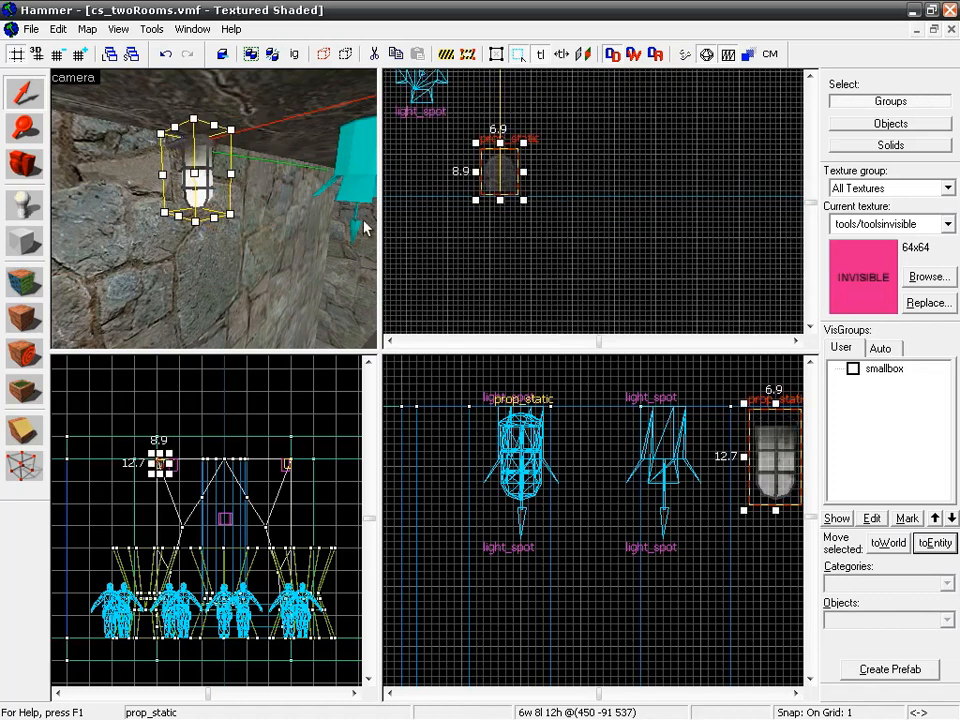
left_click(350, 168)
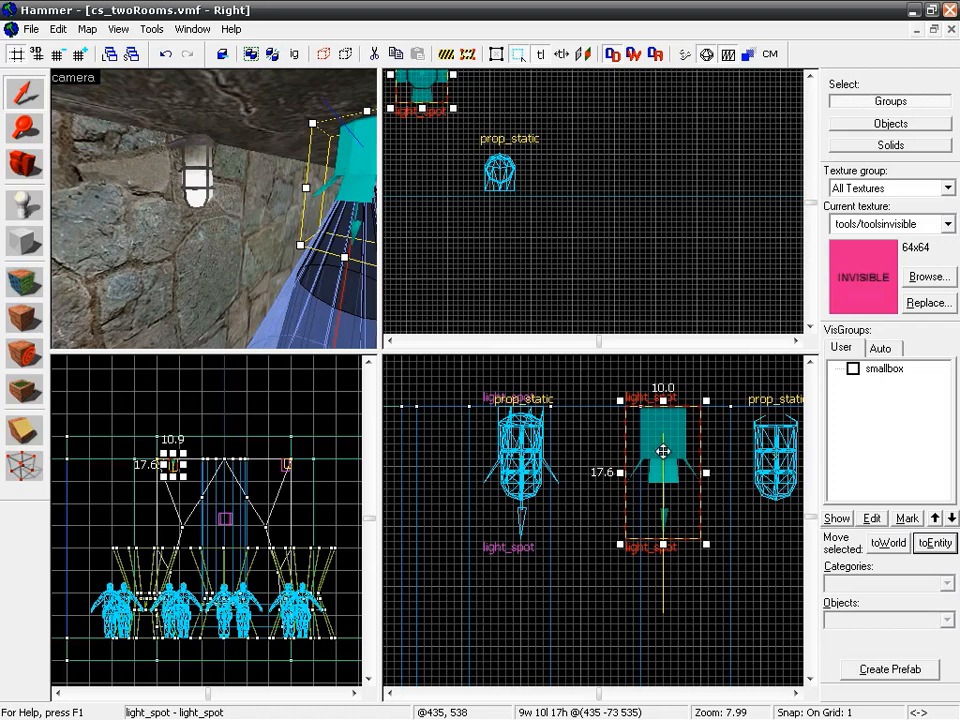
left_click_drag(663, 440, 776, 441)
left_click_drag(502, 85, 503, 243)
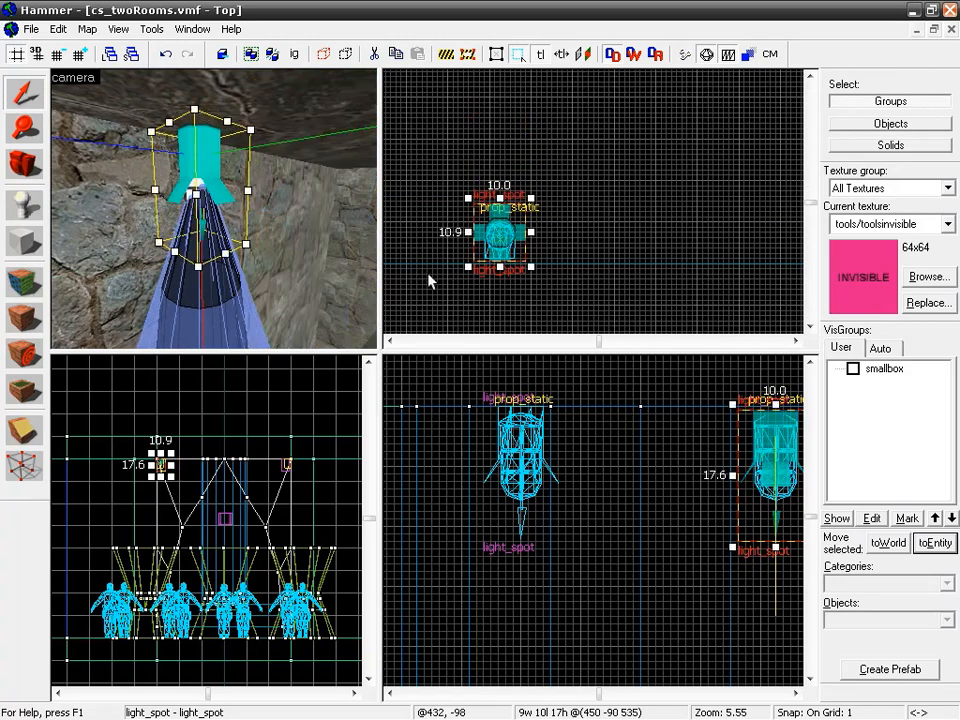